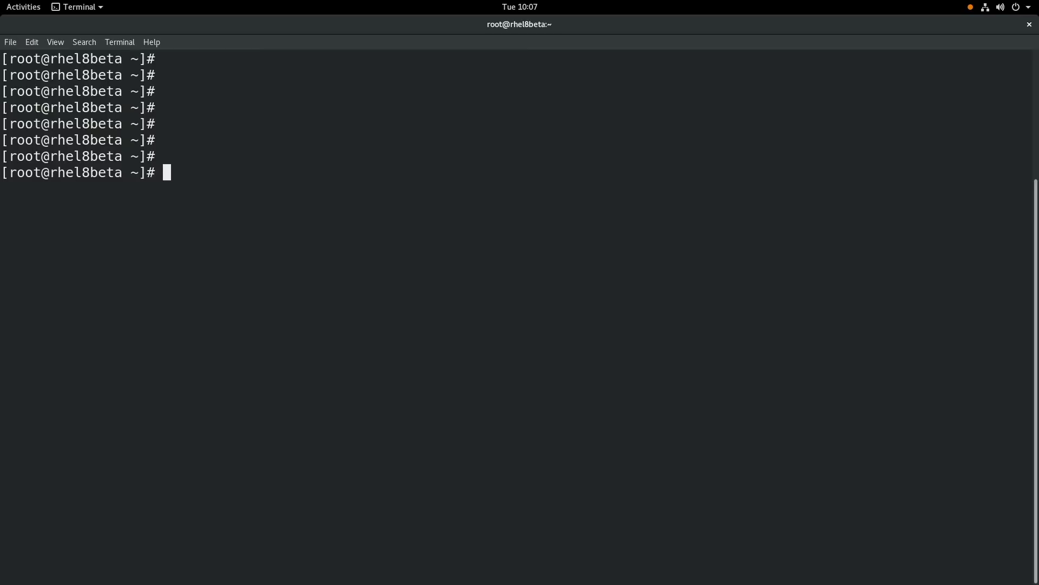
Step: Run 'yum install cockpit' to confirm the cockpit package is already installed
key(Return)
key(Return)
text(yum in)
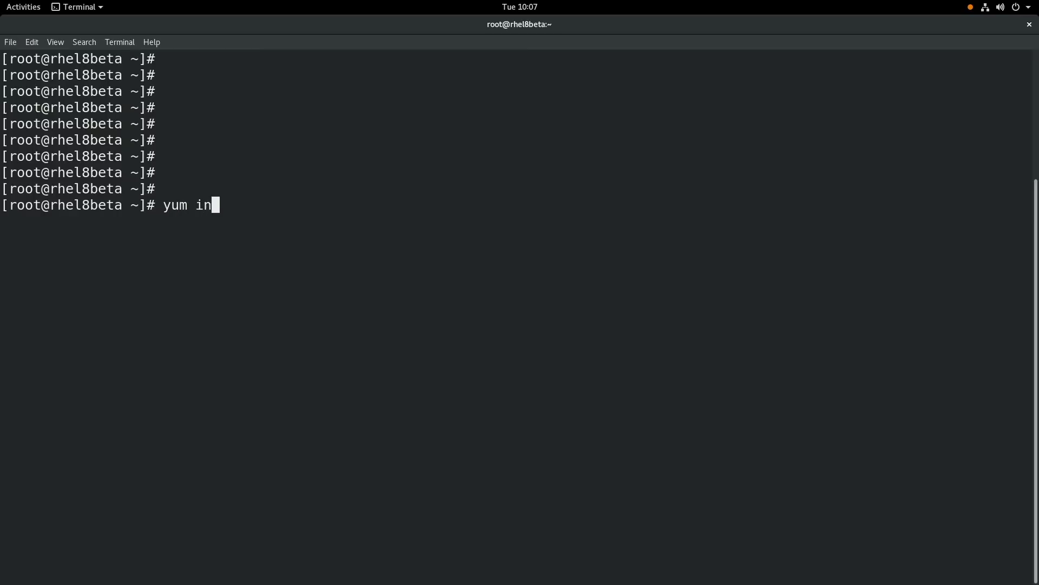
text(stall cockpit)
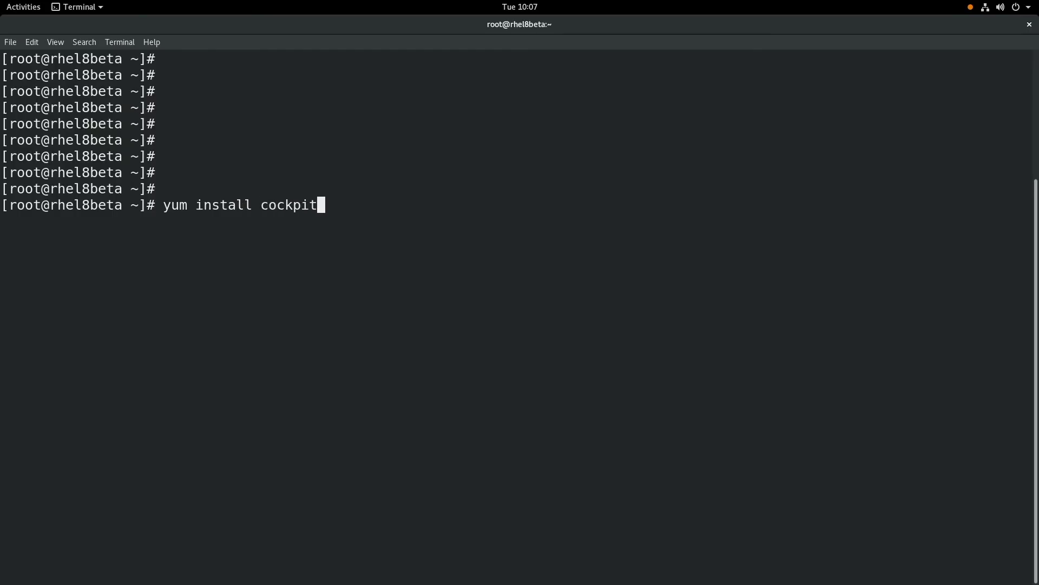
key(Return)
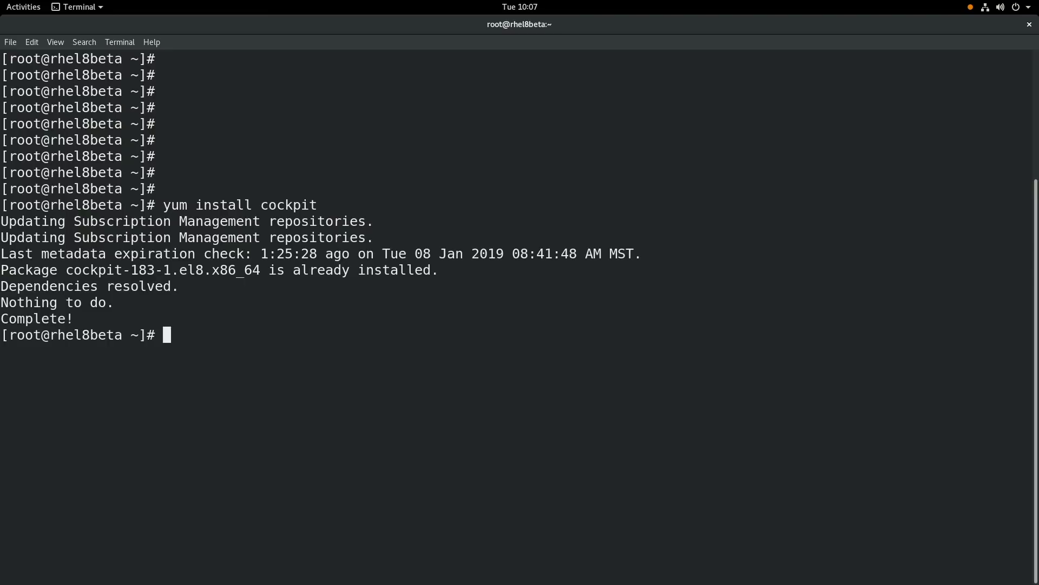
Step: List the active firewall zone with 'firewall-cmd --list-all' and highlight cockpit among its services
key(Return)
key(Return)
key(Return)
text(sfirewall)
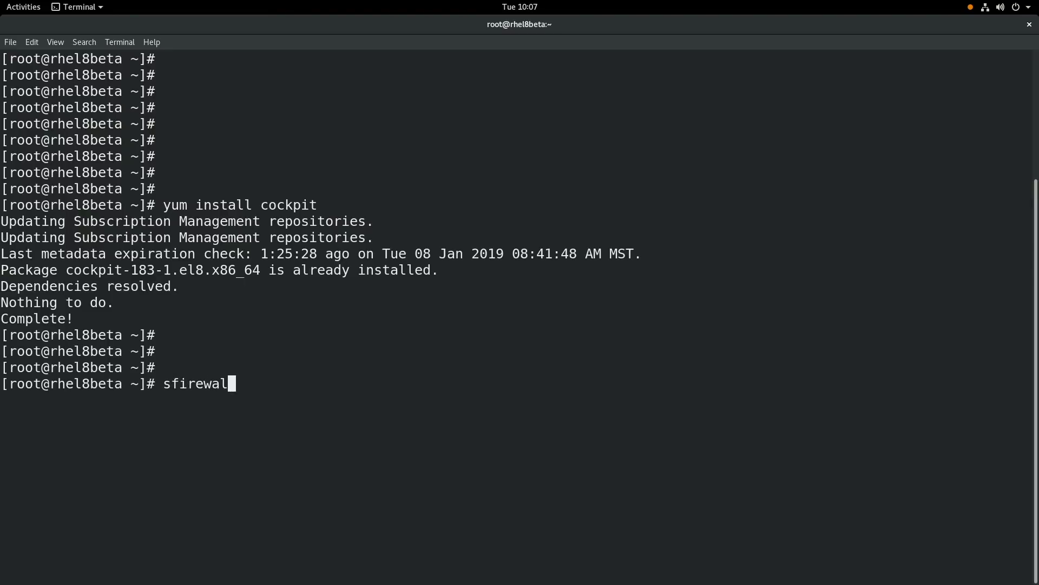
key(BackSpace)
key(BackSpace)
key(BackSpace)
key(BackSpace)
key(BackSpace)
key(BackSpace)
key(BackSpace)
key(BackSpace)
key(BackSpace)
text(fire)
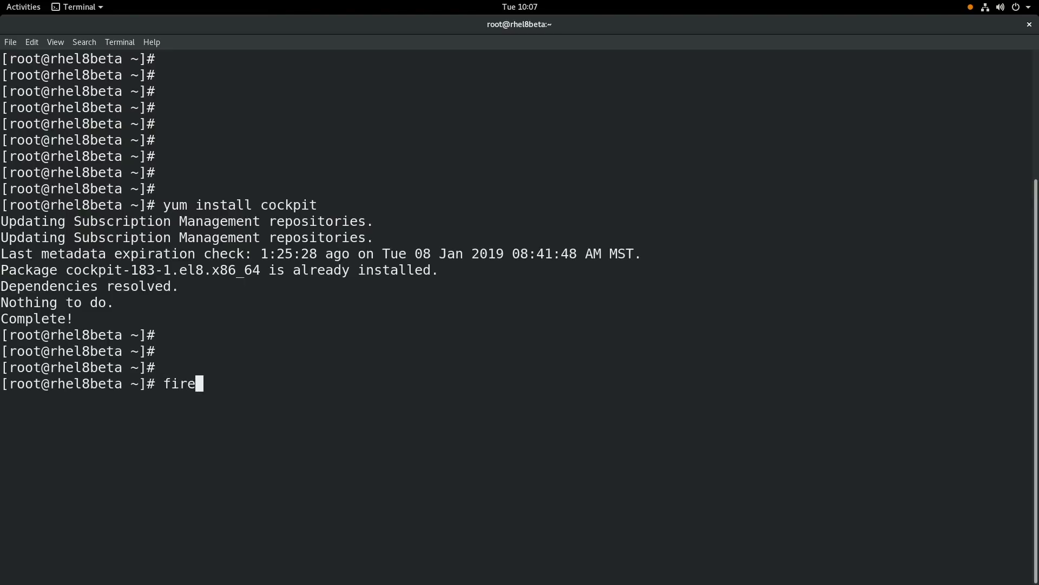
text(wall-cmd --list-all)
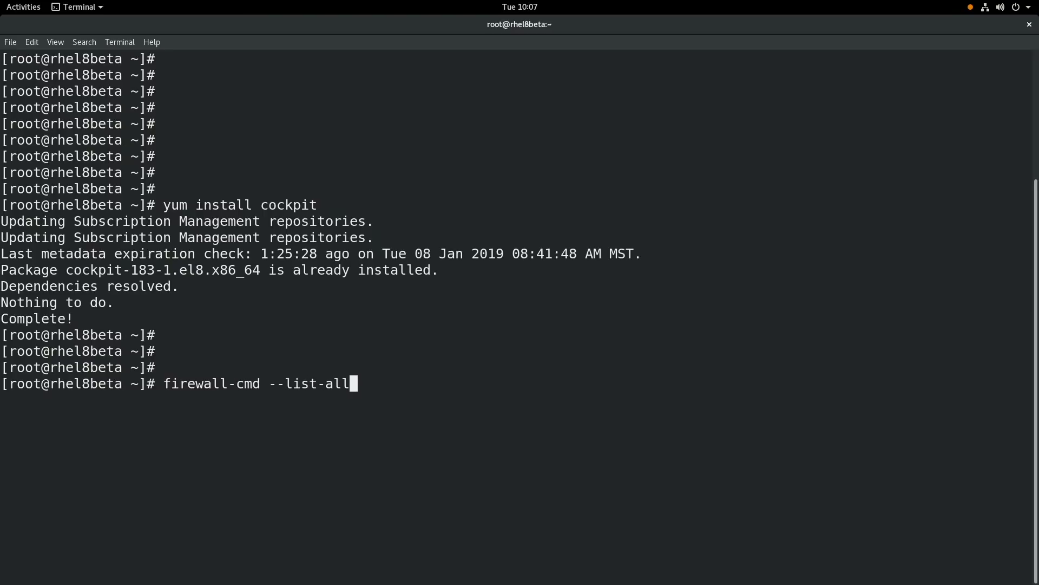
key(Return)
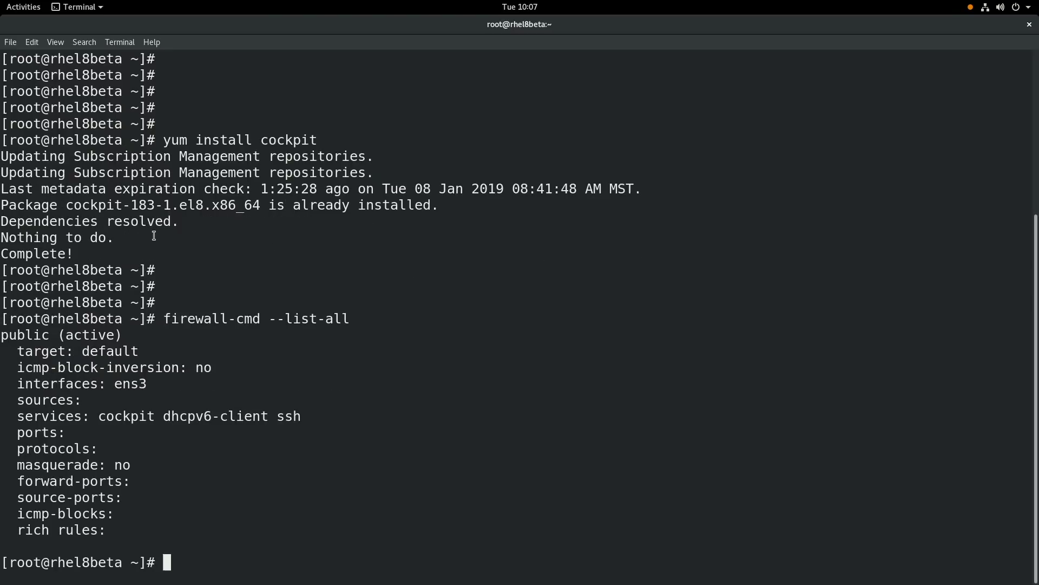
double_click(132, 416)
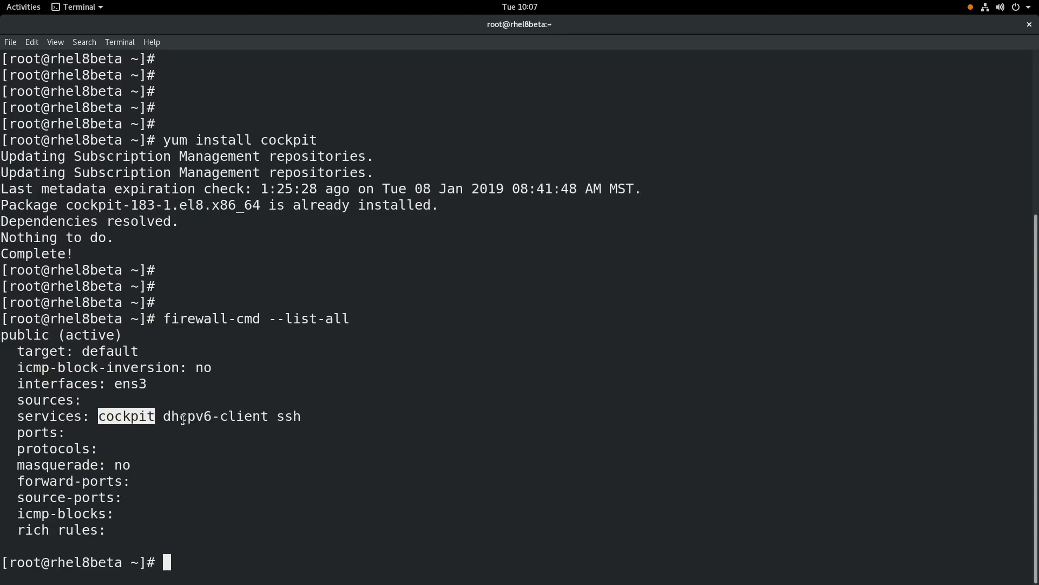
Step: SSH into localhost as the regular user with the account password
key(Return)
key(Return)
key(Return)
text(ssh b)
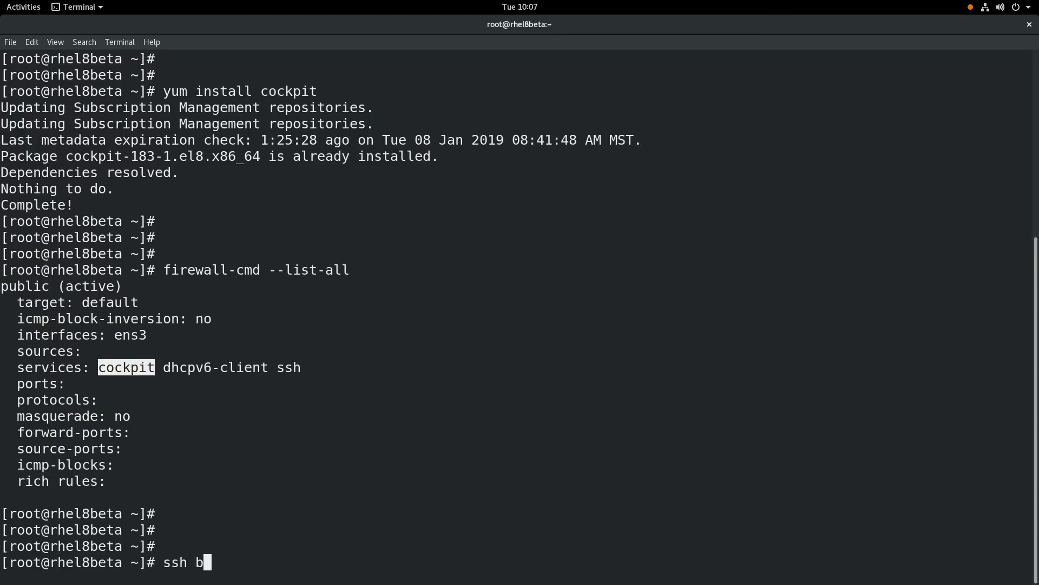
text(rian@localhost)
key(Return)
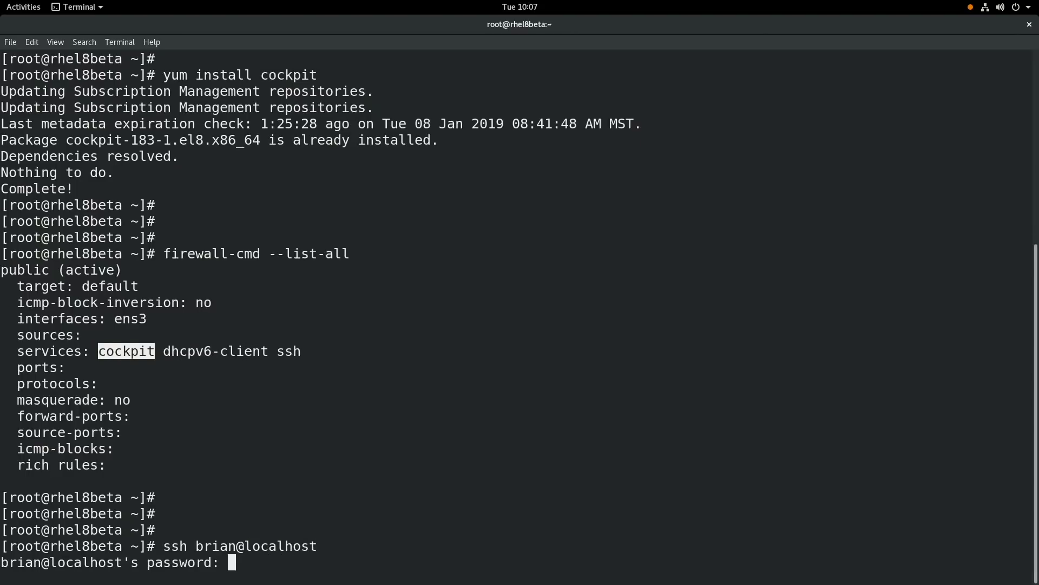
key(Return)
key(Return)
key(Return)
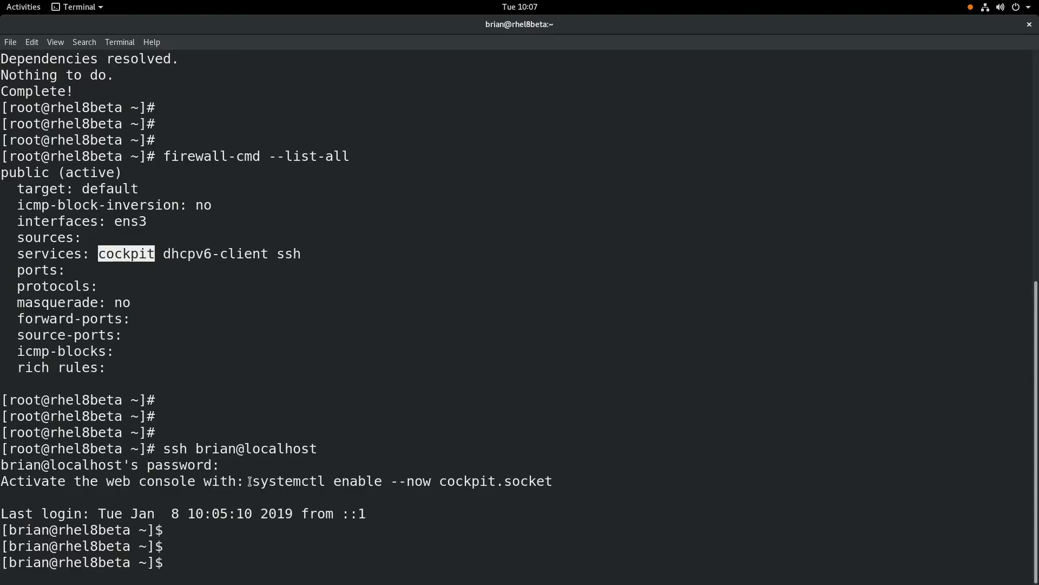
Step: Enable and start the socket with 'sudo systemctl enable --now cockpit.socket'
text(sudo)
click(255, 481)
drag(256, 481, 553, 482)
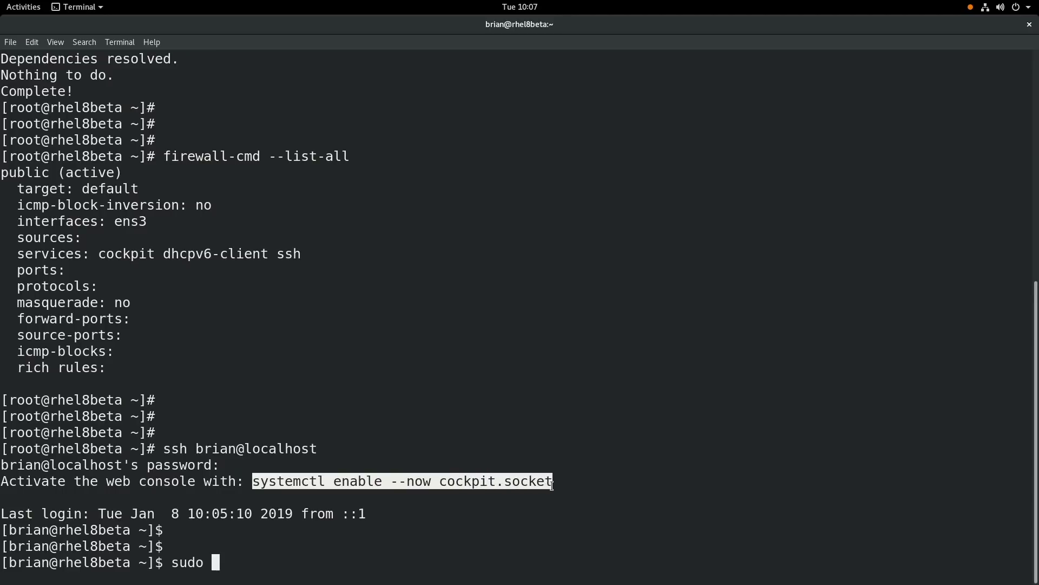
middle_click(564, 485)
key(Return)
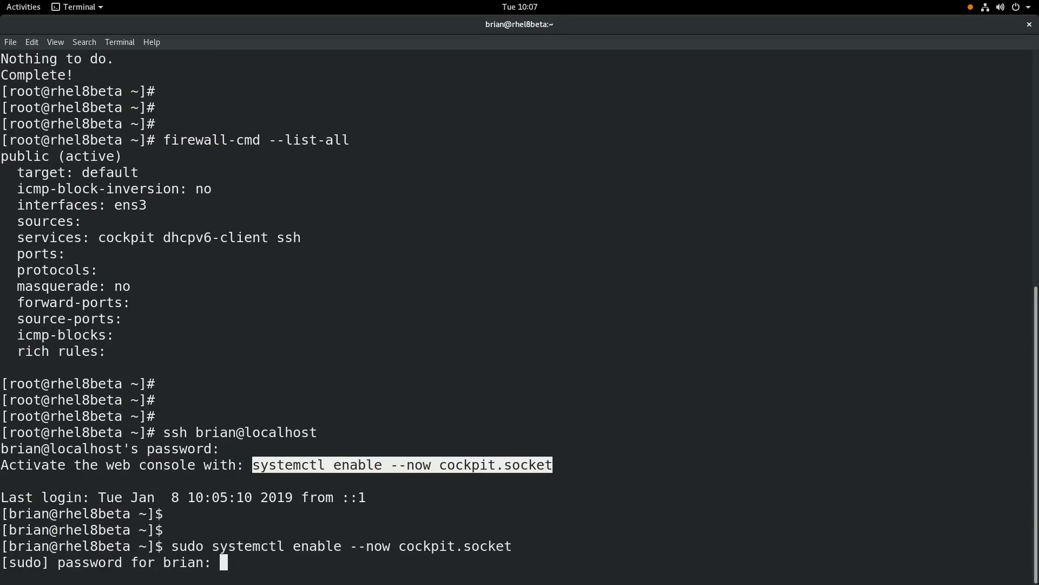
key(Return)
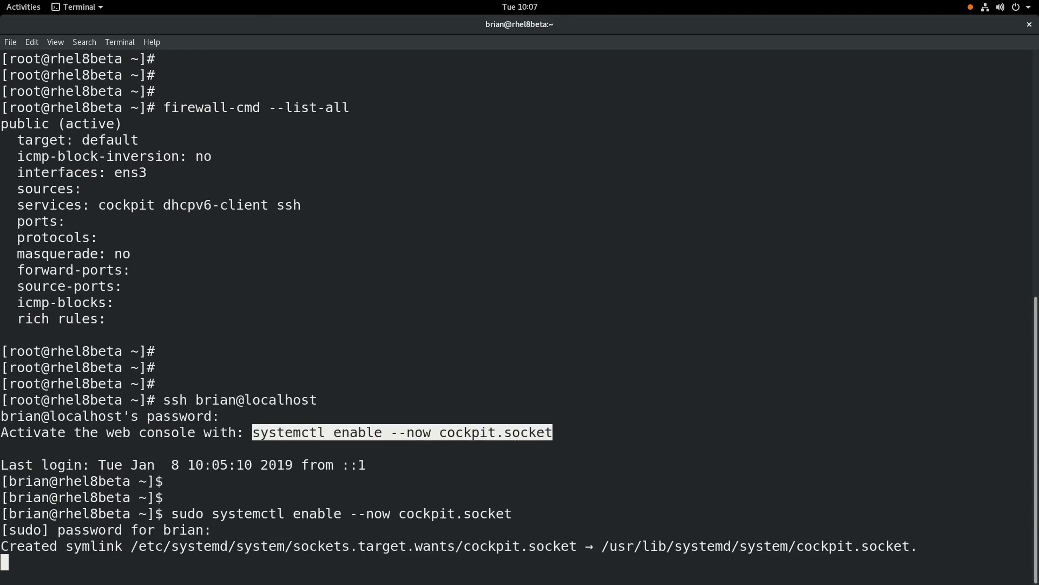
Step: Log out and SSH back in, then select the printed web console address line
key(Return)
key(Return)
key(Return)
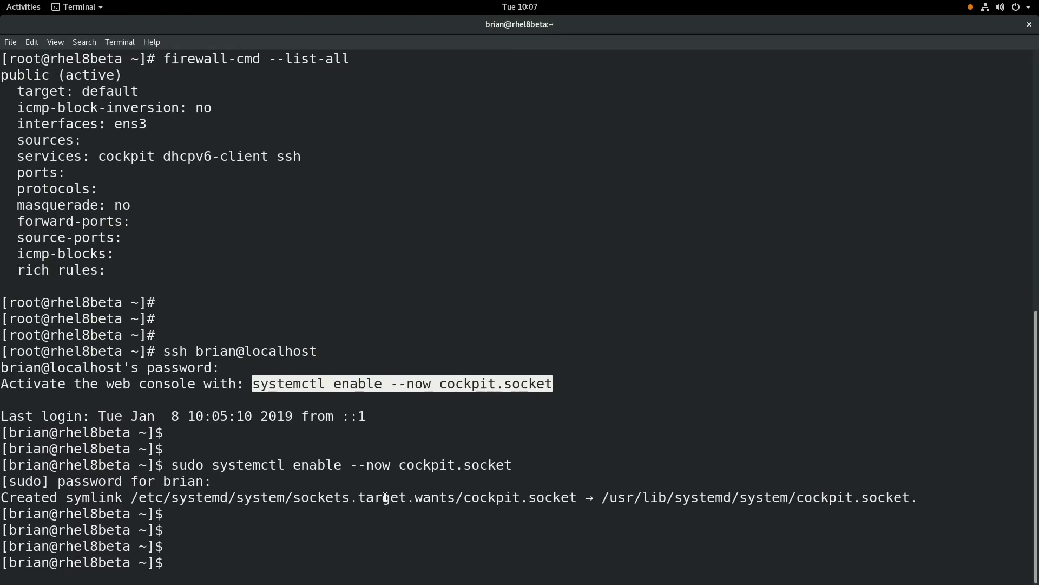
key(ctrl+d)
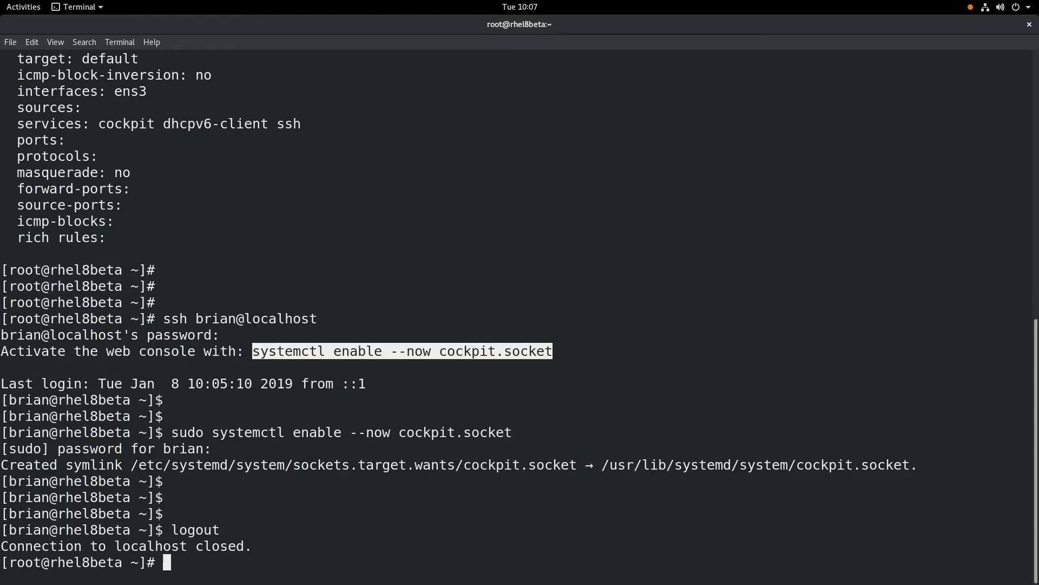
key(Return)
key(Return)
key(Return)
key(Up)
key(Return)
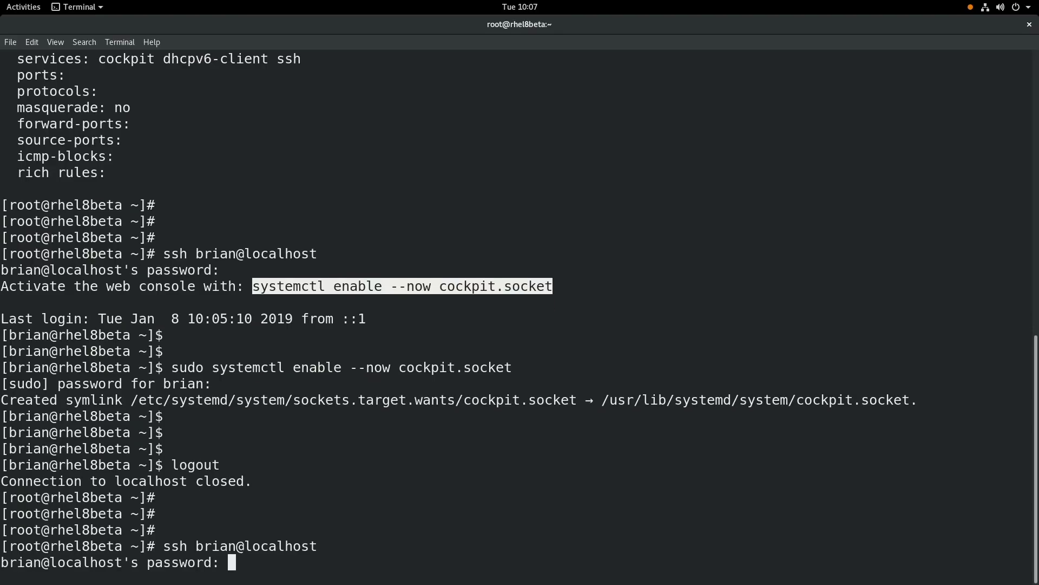
key(Return)
key(Return)
key(Return)
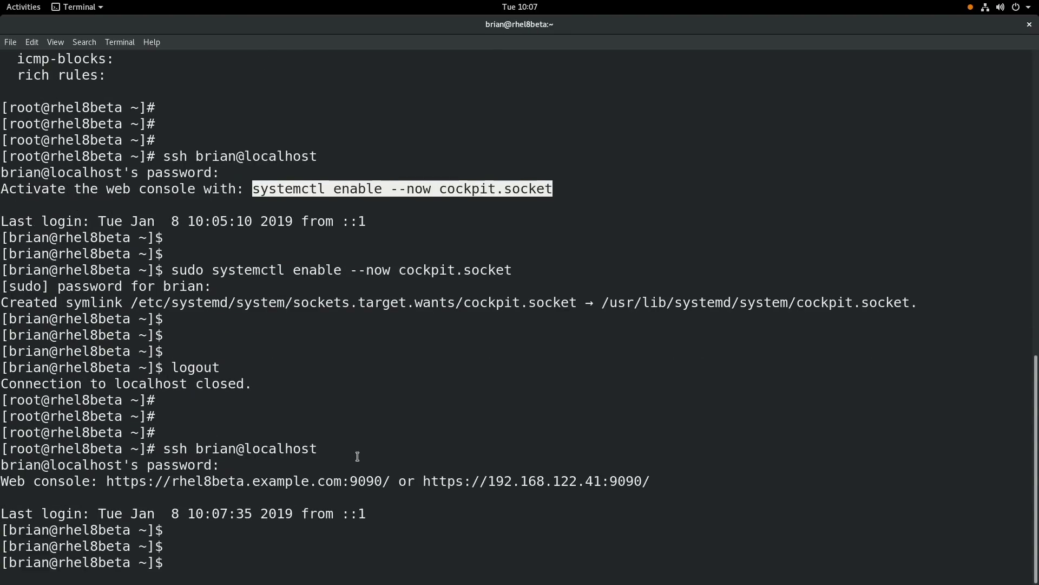
drag(8, 481, 462, 476)
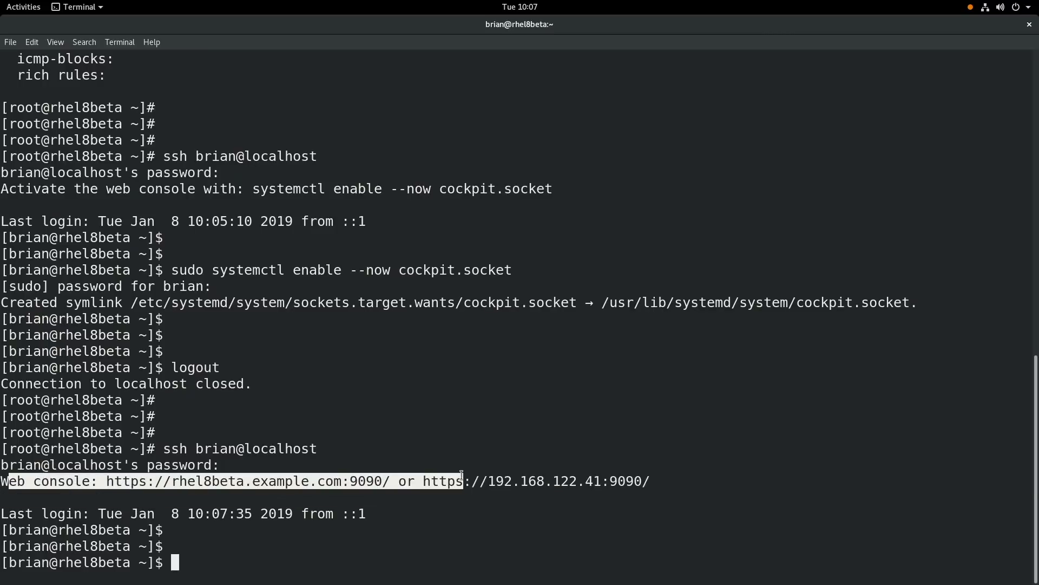
Step: Open rhel8beta.example.com:9090 in Firefox and accept the security exception for its certificate
click(432, 453)
right_click(287, 480)
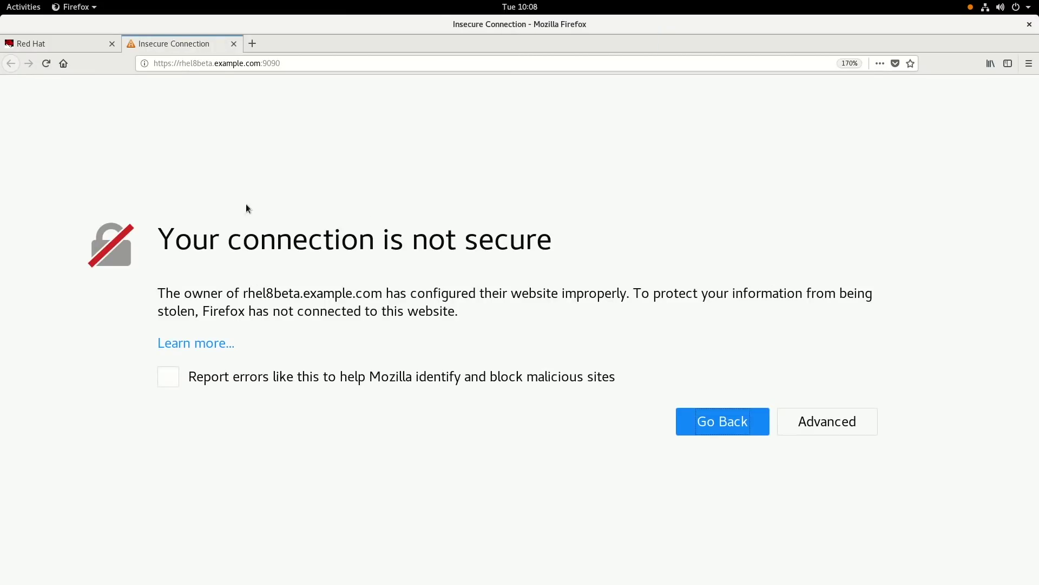
click(808, 425)
scroll(487, 471, down, 3)
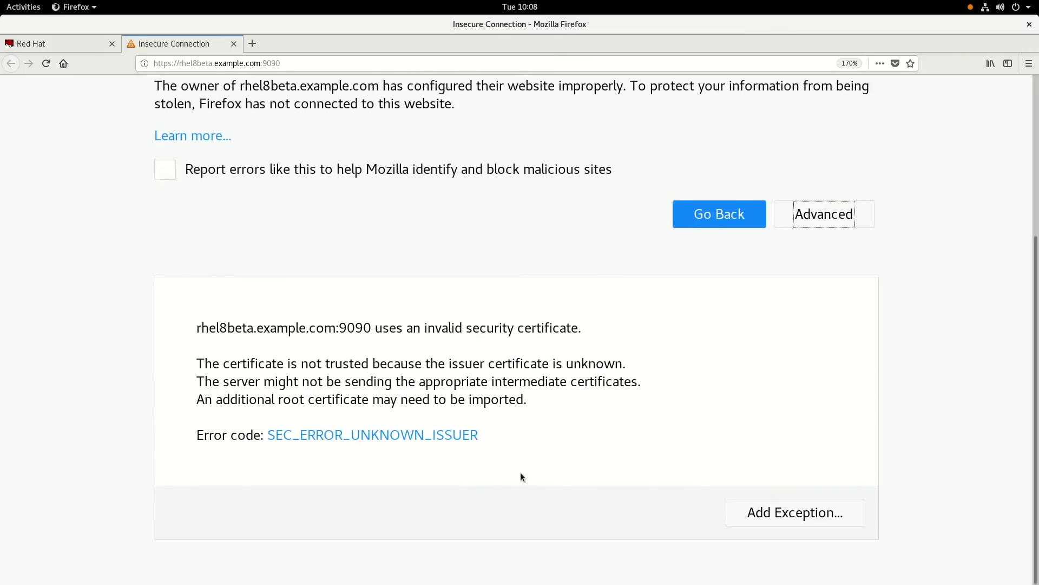
click(772, 512)
click(371, 392)
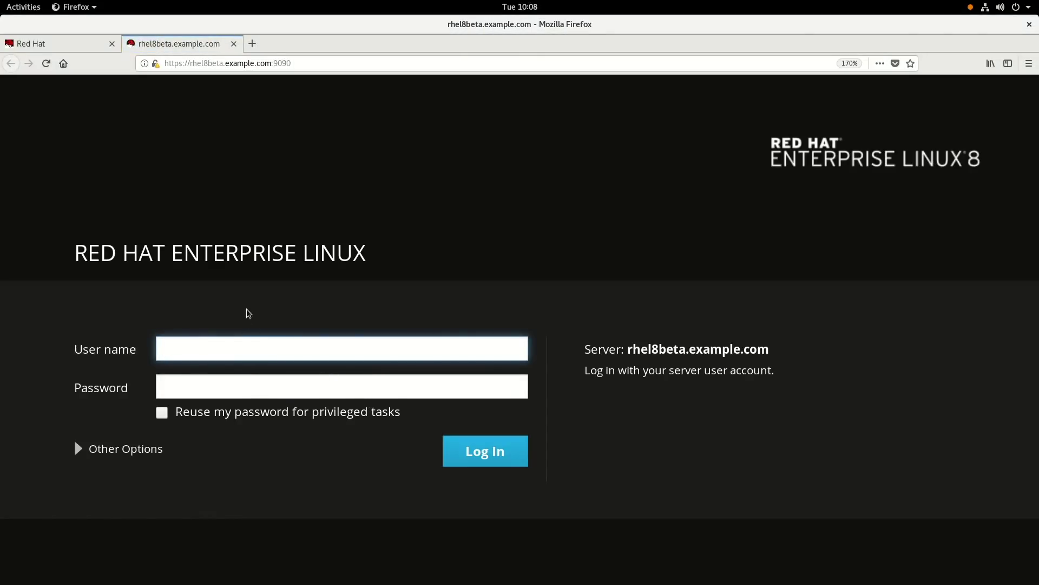
Step: Log in with the server user name and password, ticking 'Reuse my password for privileged tasks'
text(brian)
key(Tab)
text(****)
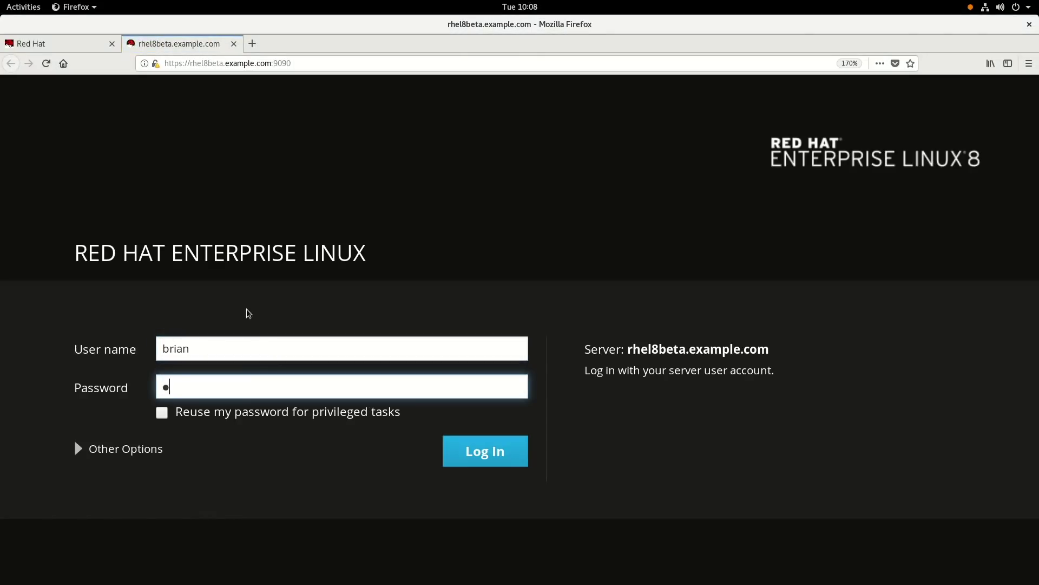
text(**********)
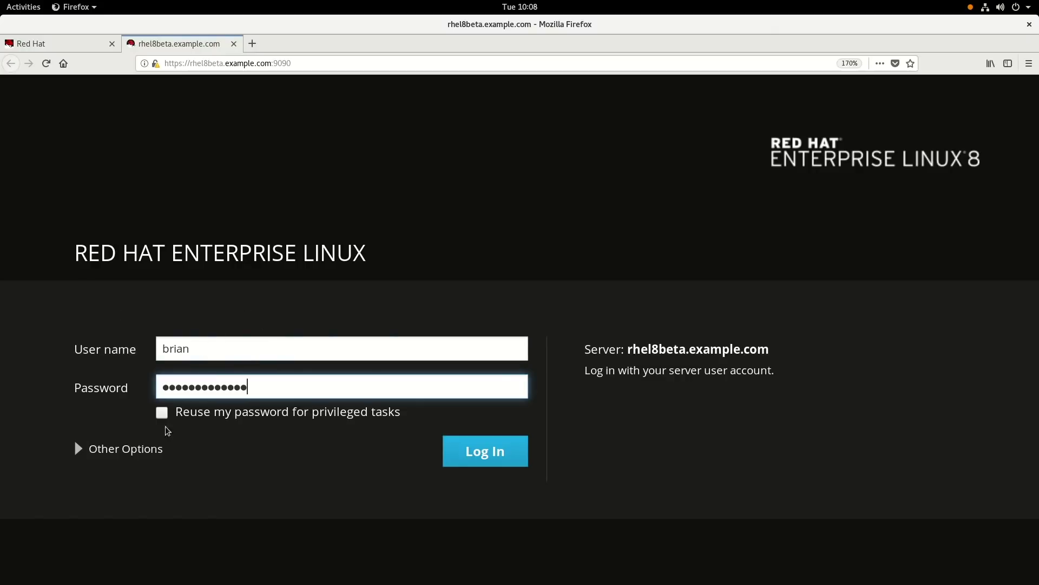
click(162, 412)
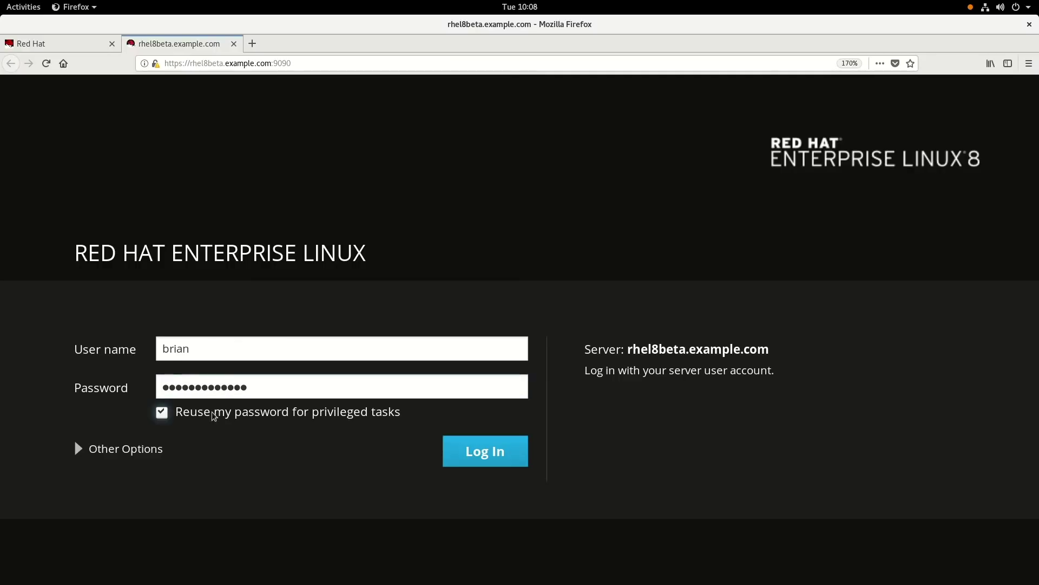
click(473, 458)
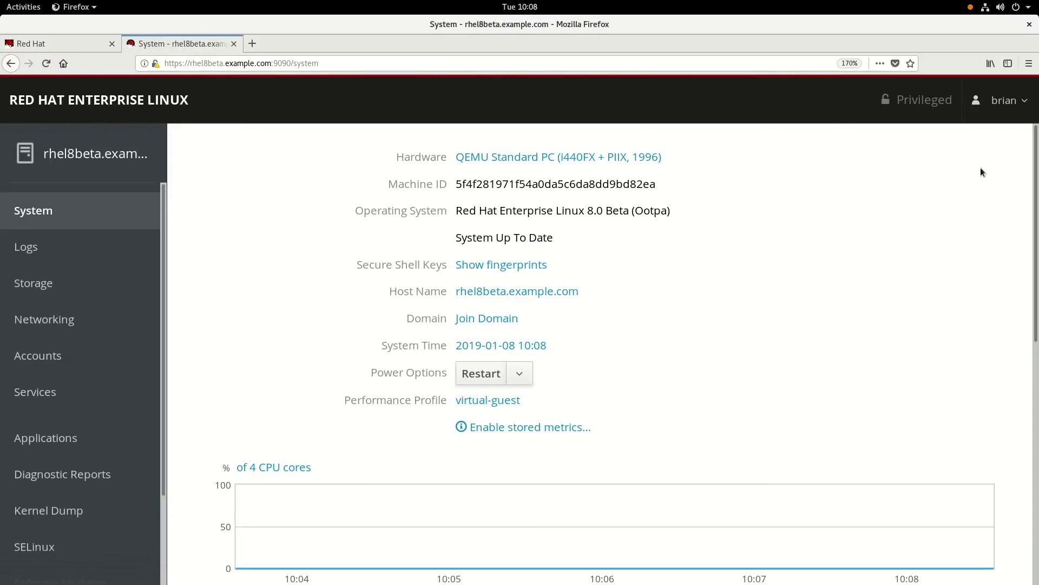
Step: Log out through the user menu and log back in as root with its password
click(1002, 118)
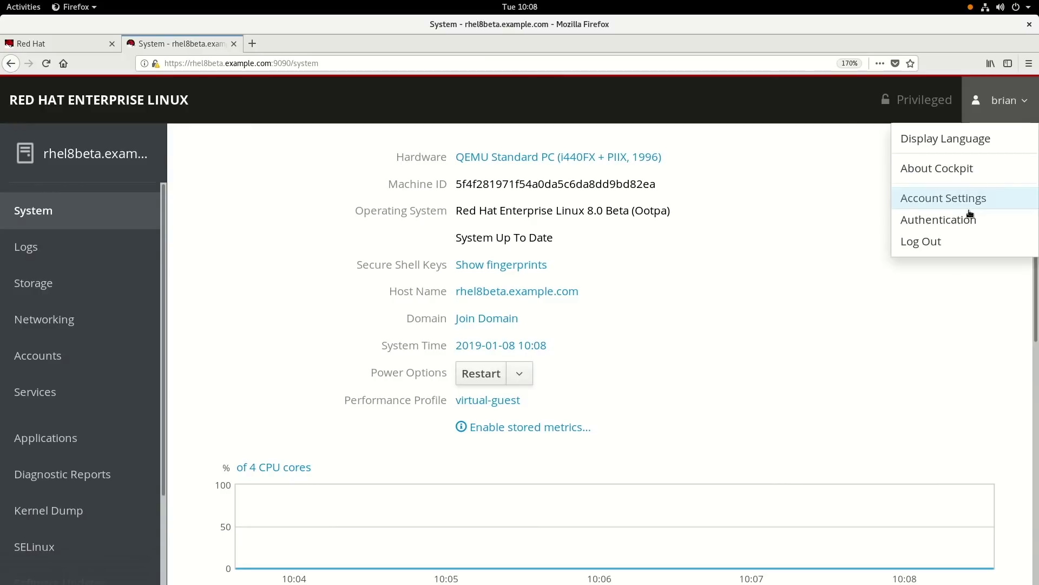
click(942, 242)
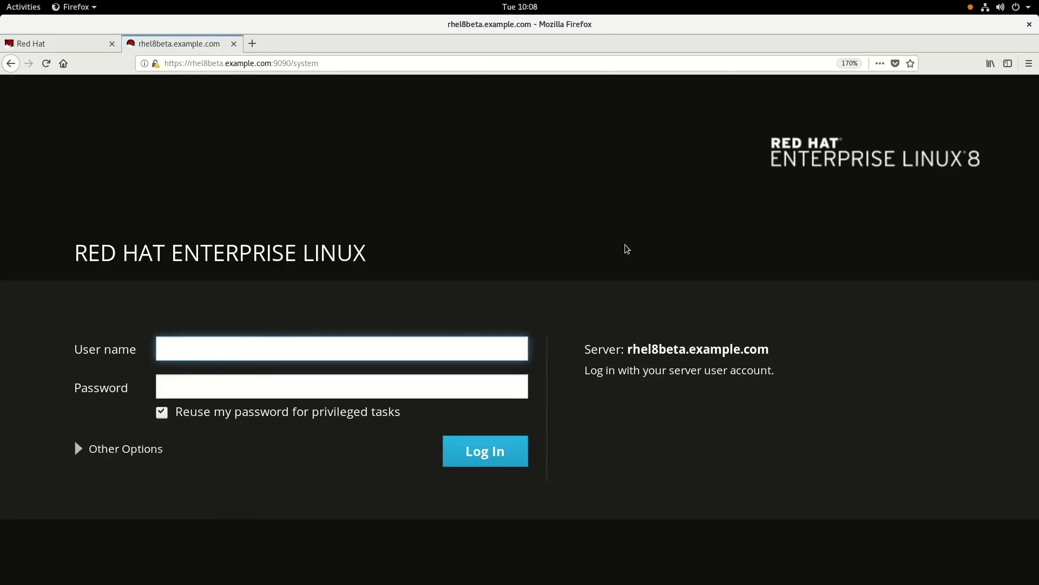
text(root)
key(Tab)
text(********)
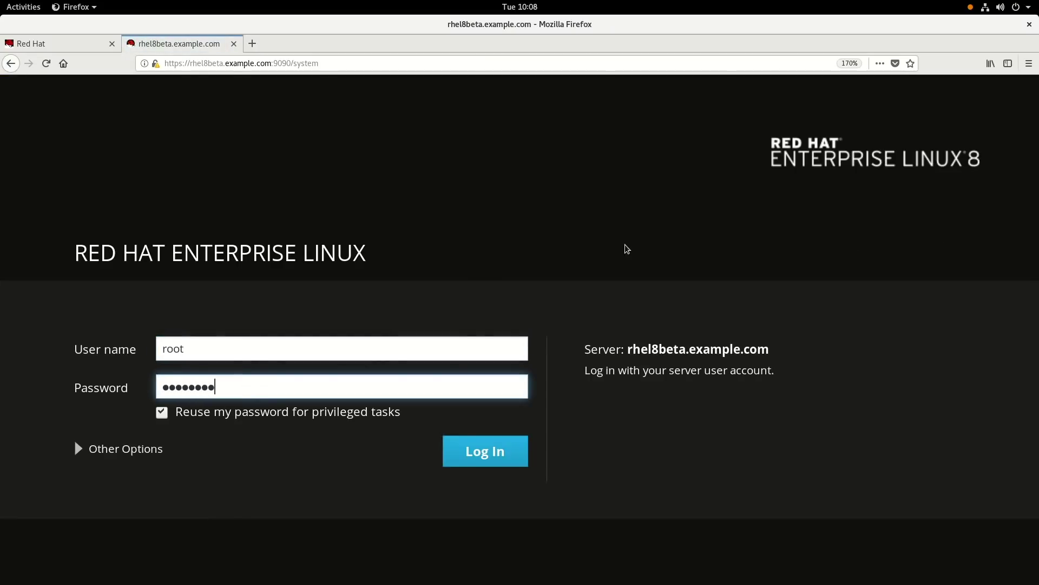
text(*****)
key(Return)
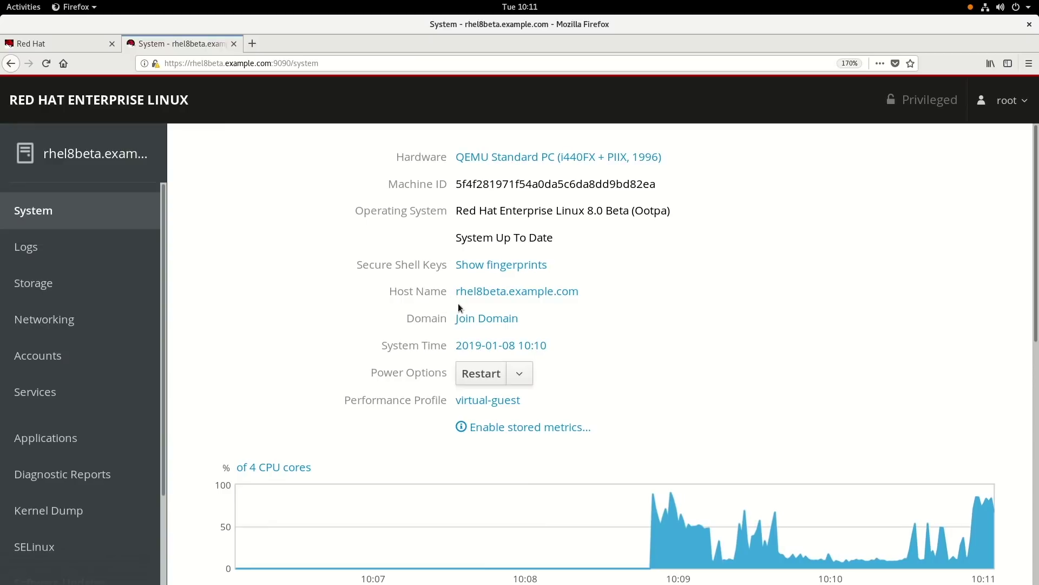
click(480, 320)
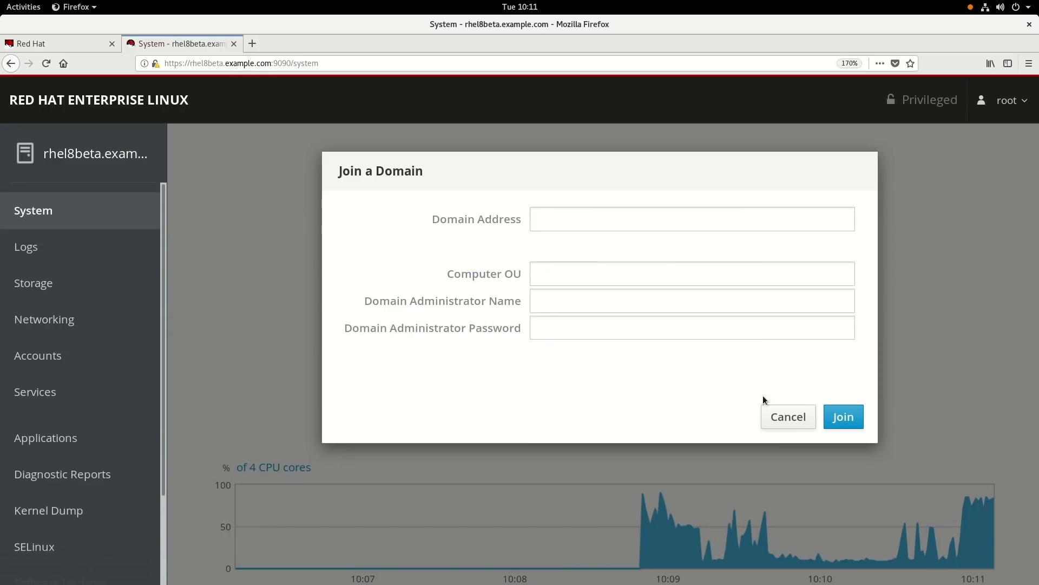
click(788, 419)
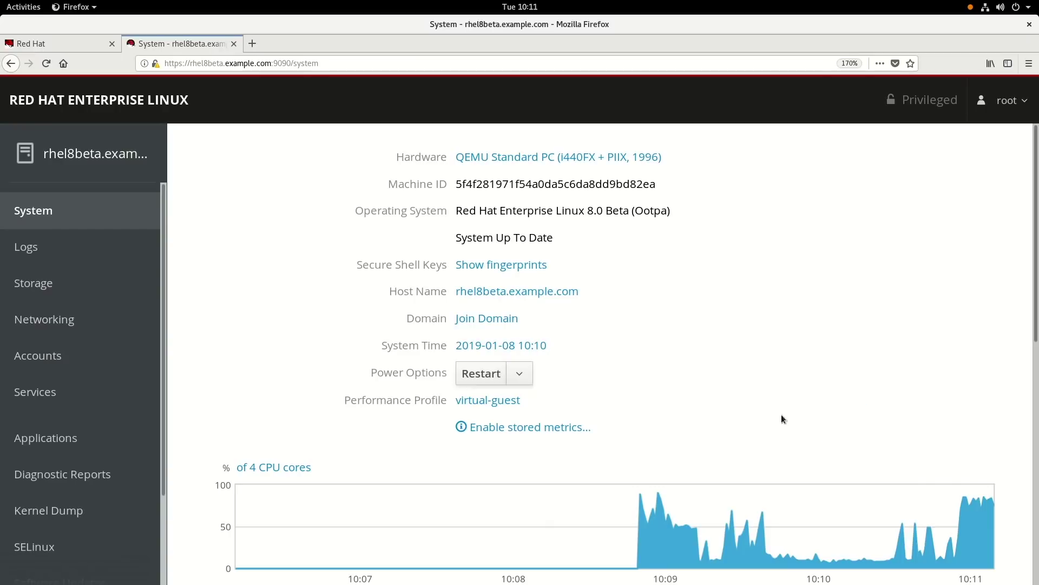
click(521, 374)
click(495, 403)
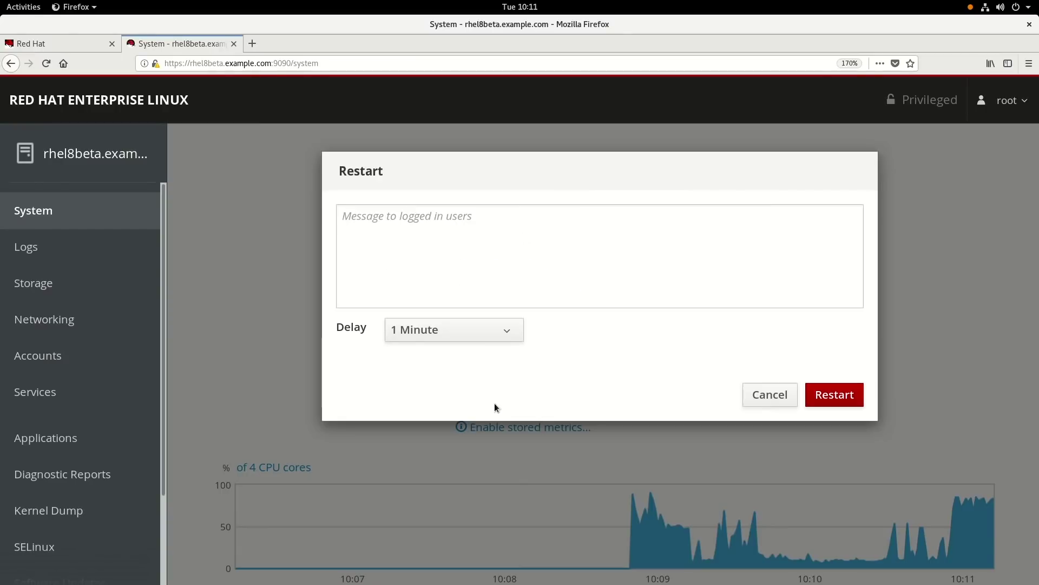
click(466, 343)
click(704, 379)
click(770, 394)
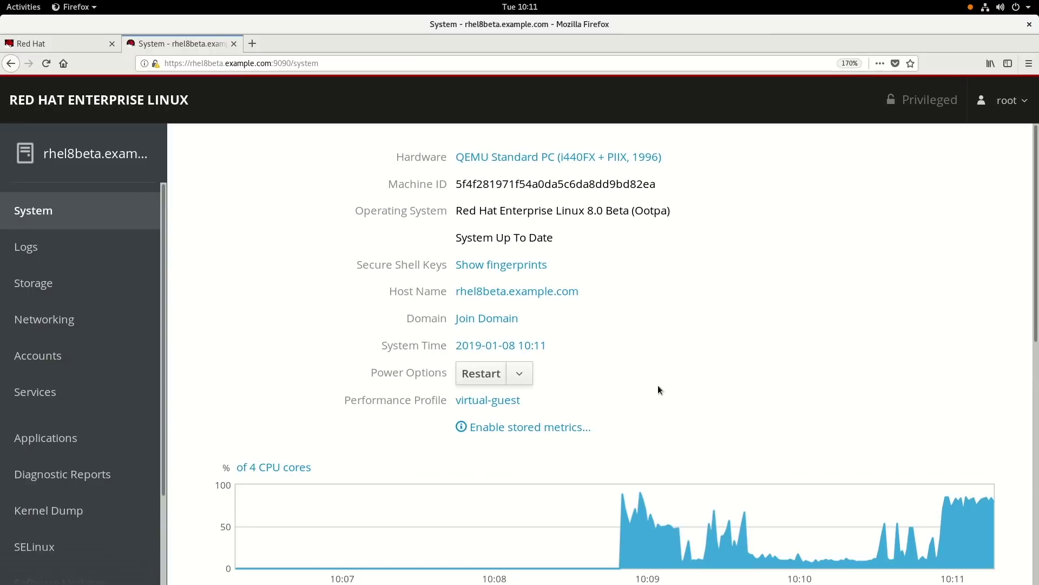
scroll(523, 411, down, 5)
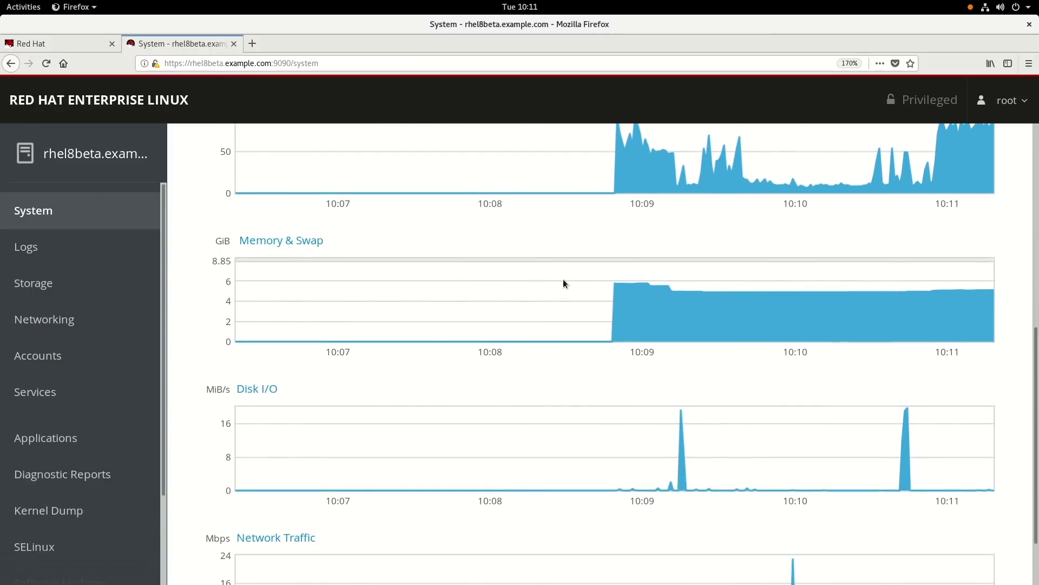
scroll(586, 483, down, 1)
scroll(584, 467, up, 5)
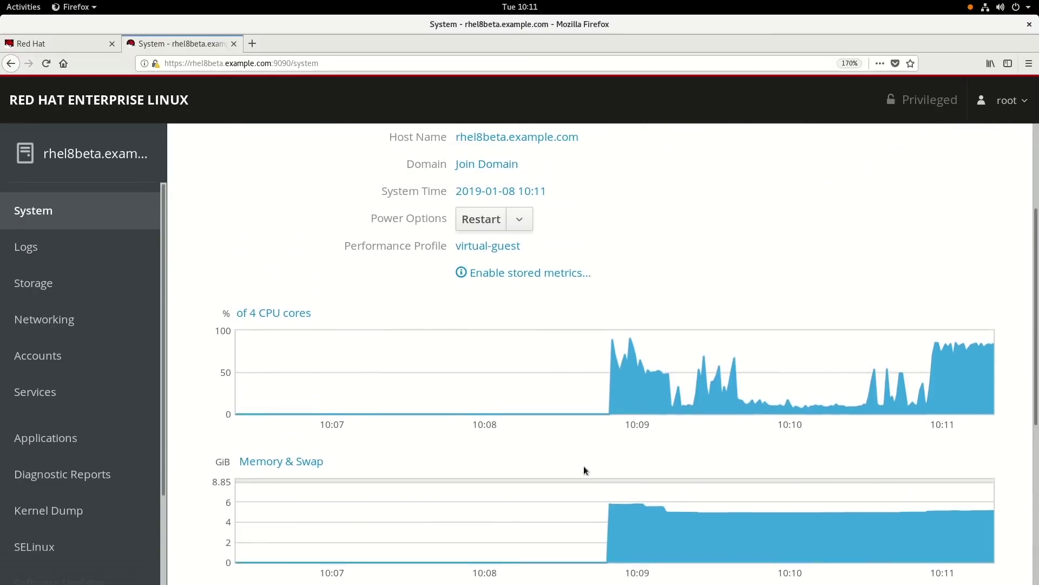
scroll(584, 466, up, 1)
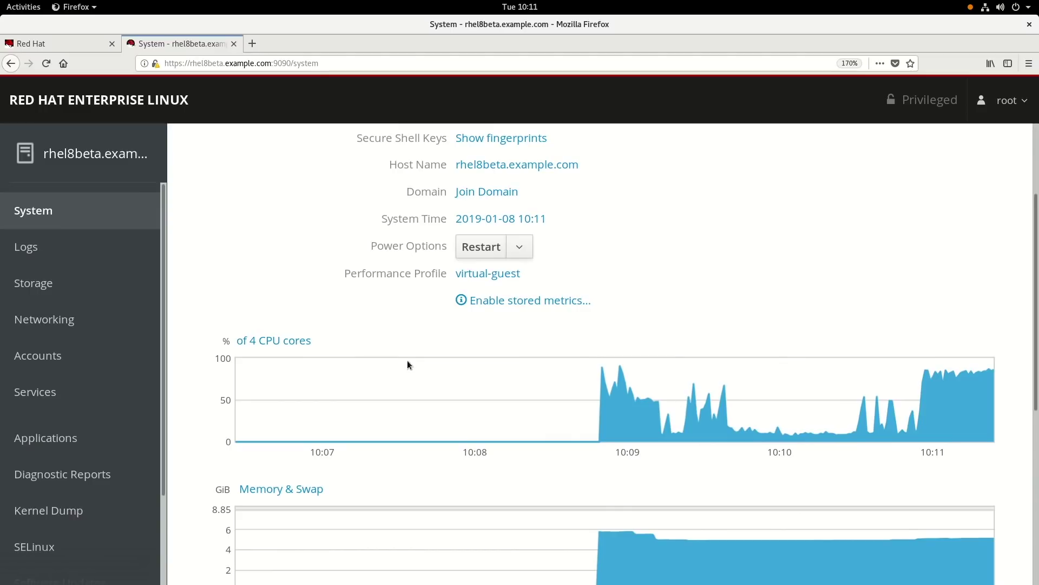
Step: Check the Logs page's time-range and severity filters unchanged, then go to Storage
click(30, 248)
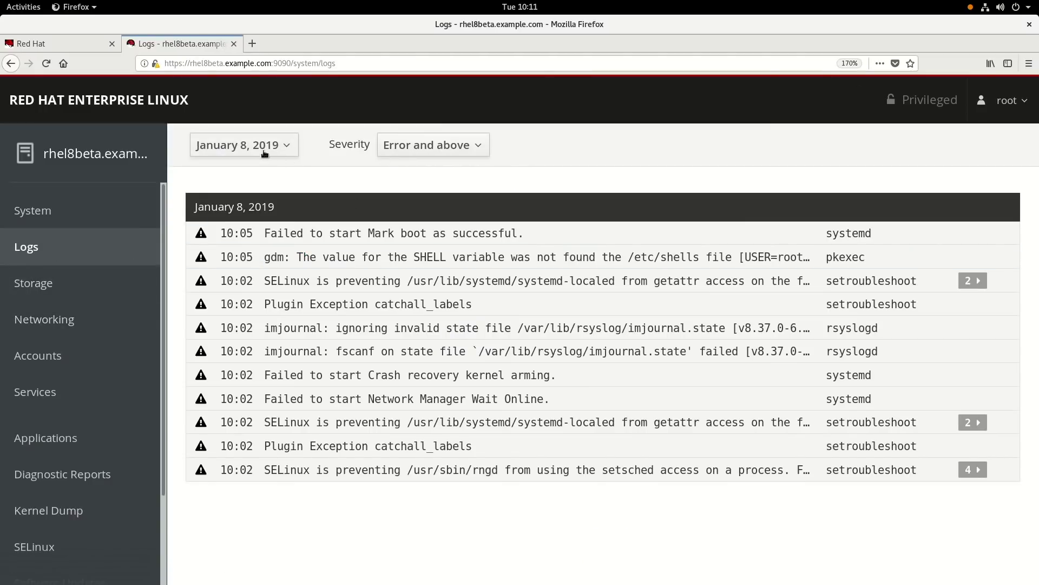
click(271, 147)
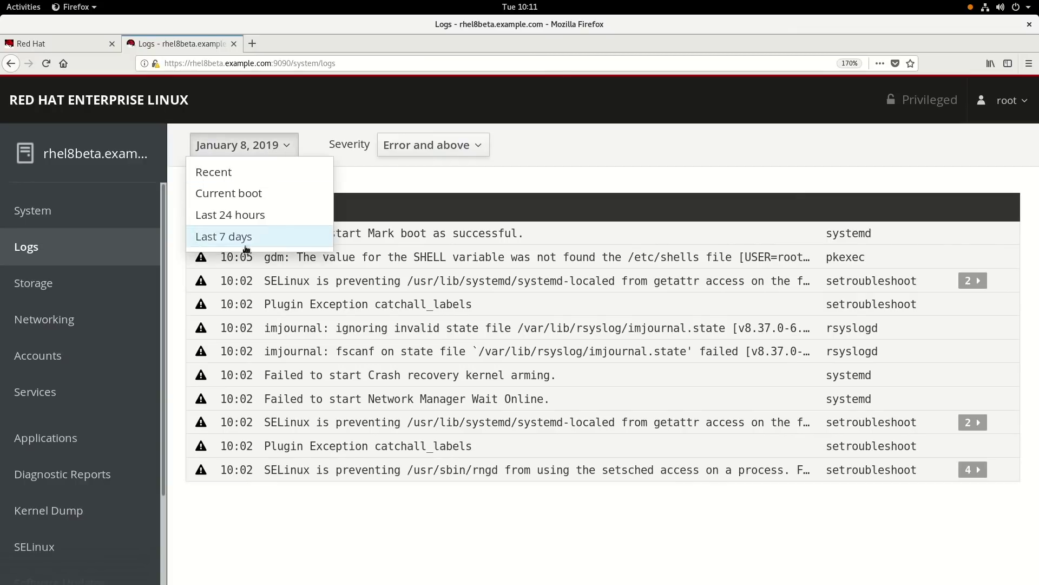
click(447, 151)
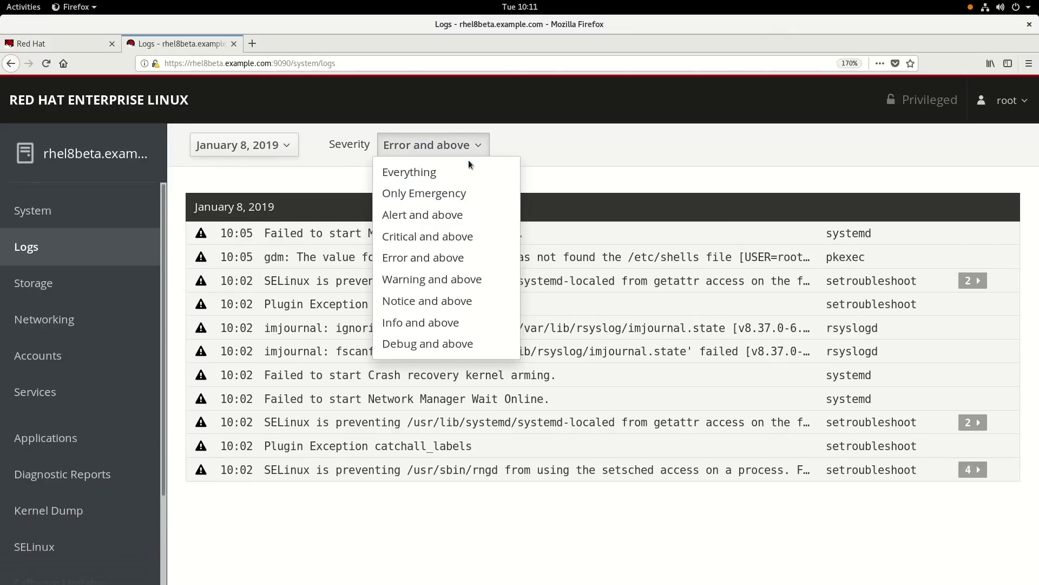
click(541, 151)
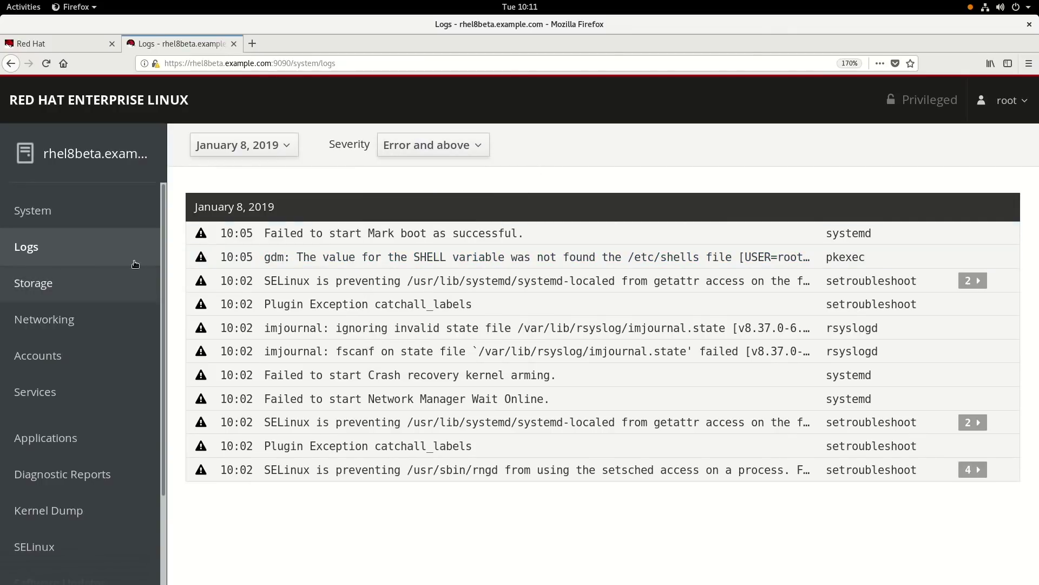
click(45, 289)
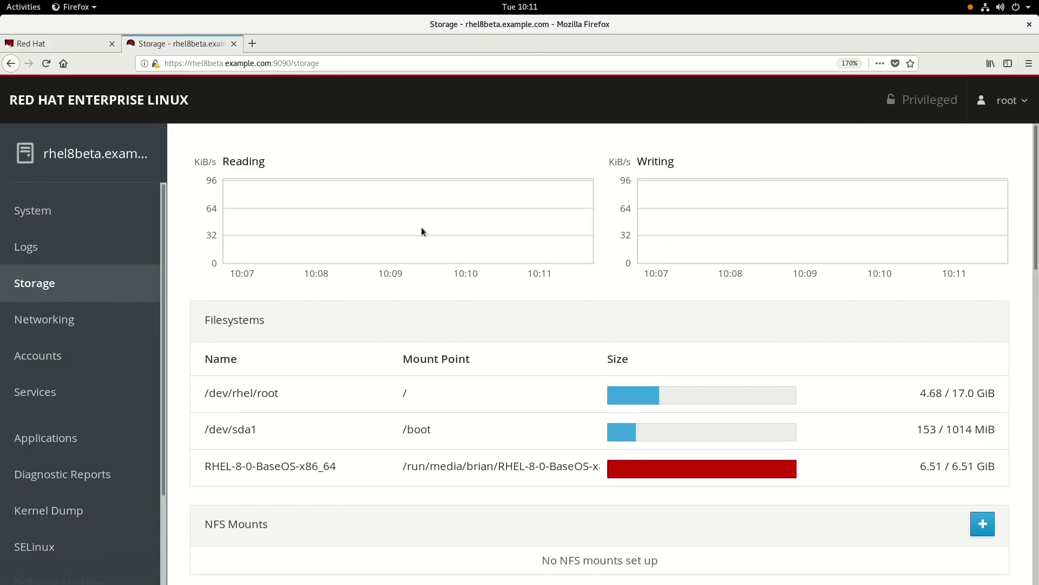
Step: Scroll through the Storage page's filesystems, volume groups, drives, RAID, VDO and iSCSI sections
scroll(496, 312, down, 2)
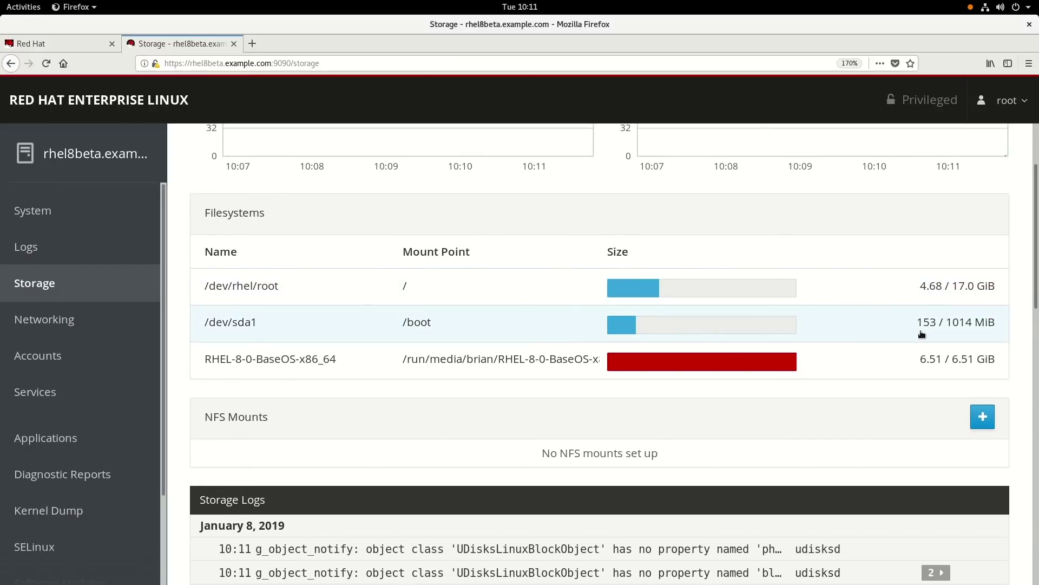
scroll(887, 331, down, 4)
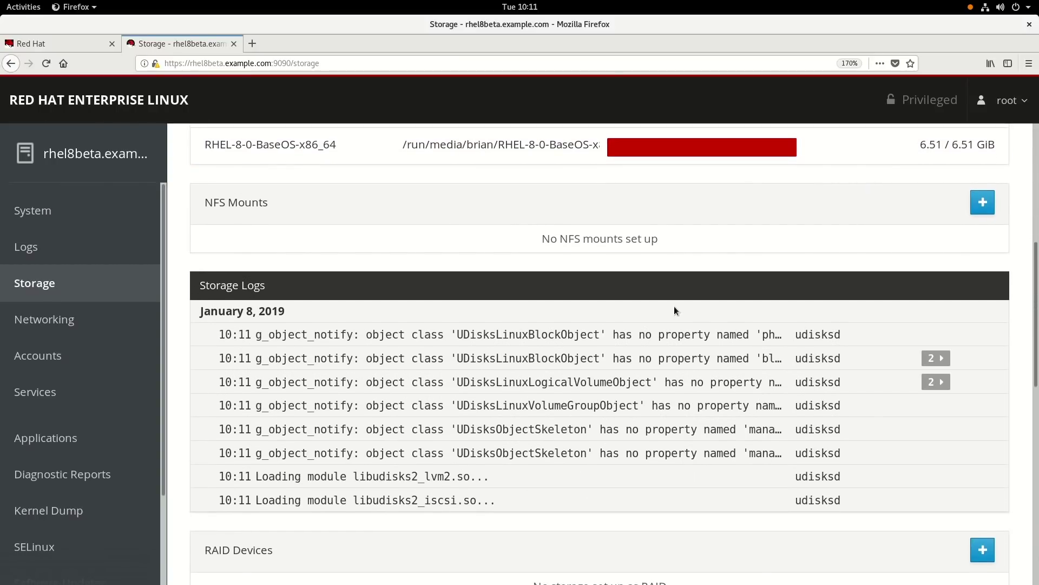
scroll(374, 326, down, 5)
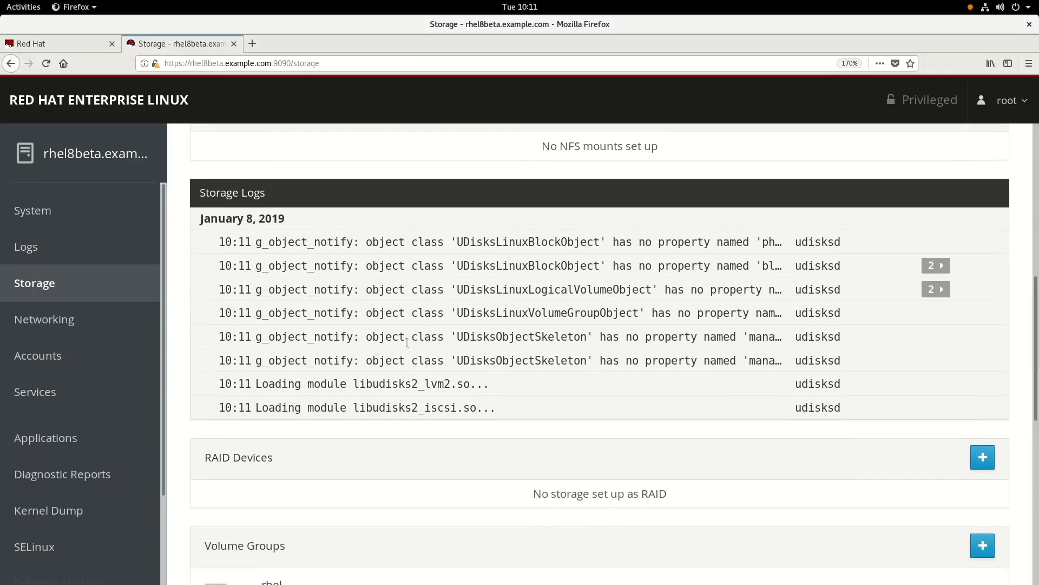
scroll(367, 336, down, 3)
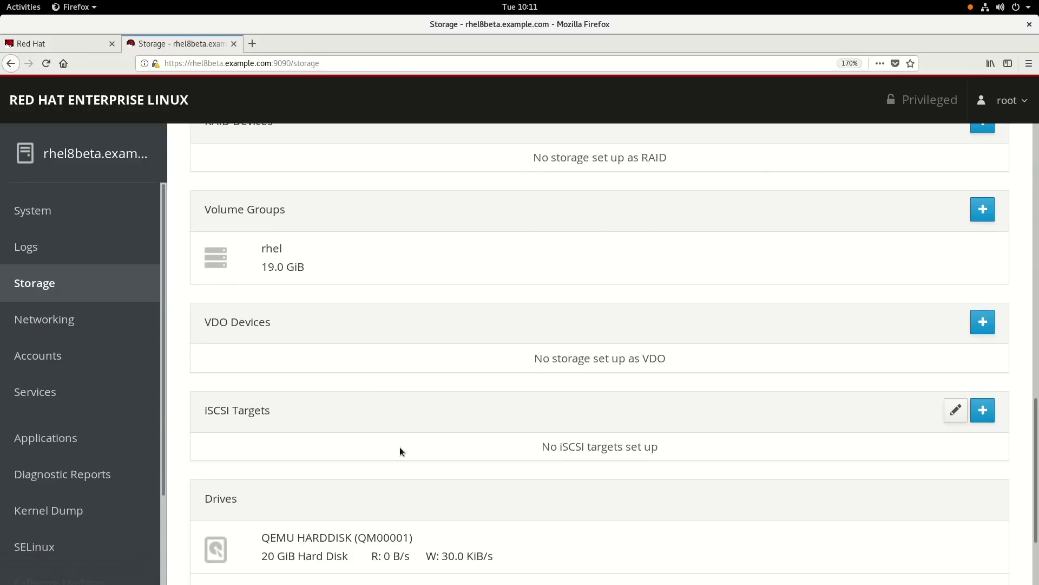
scroll(399, 446, down, 2)
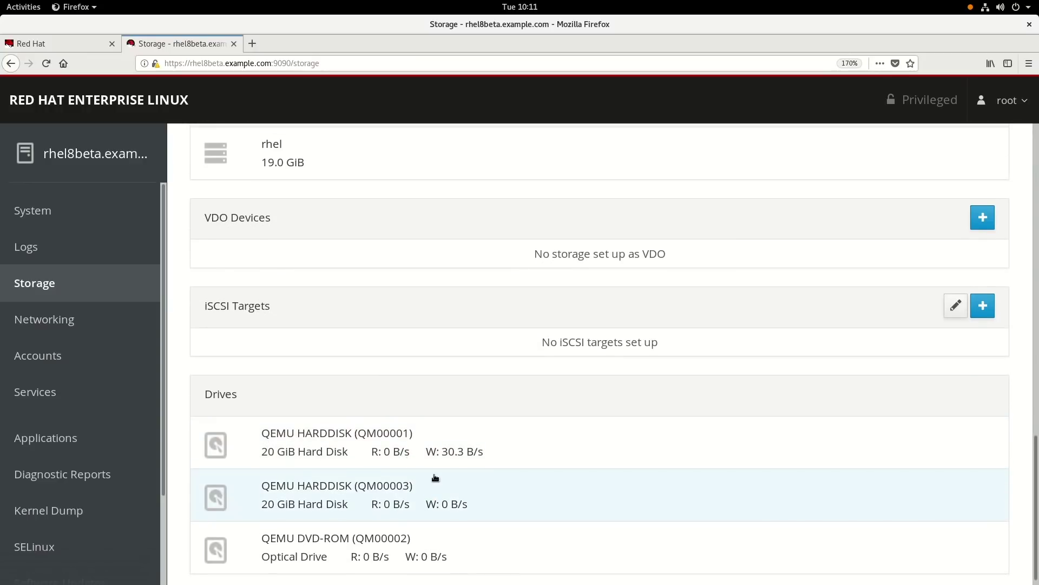
scroll(438, 433, up, 12)
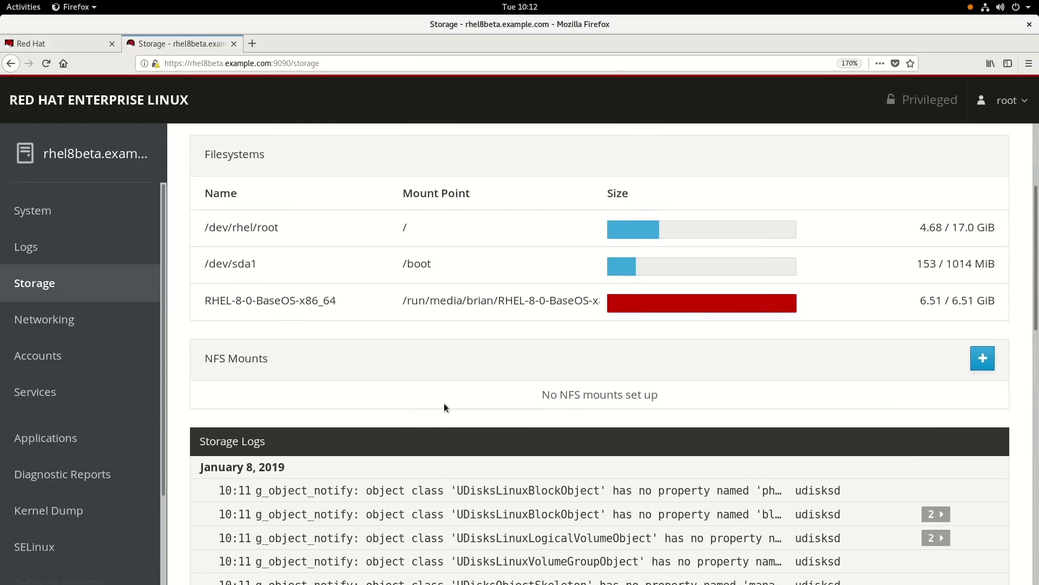
scroll(444, 405, up, 1)
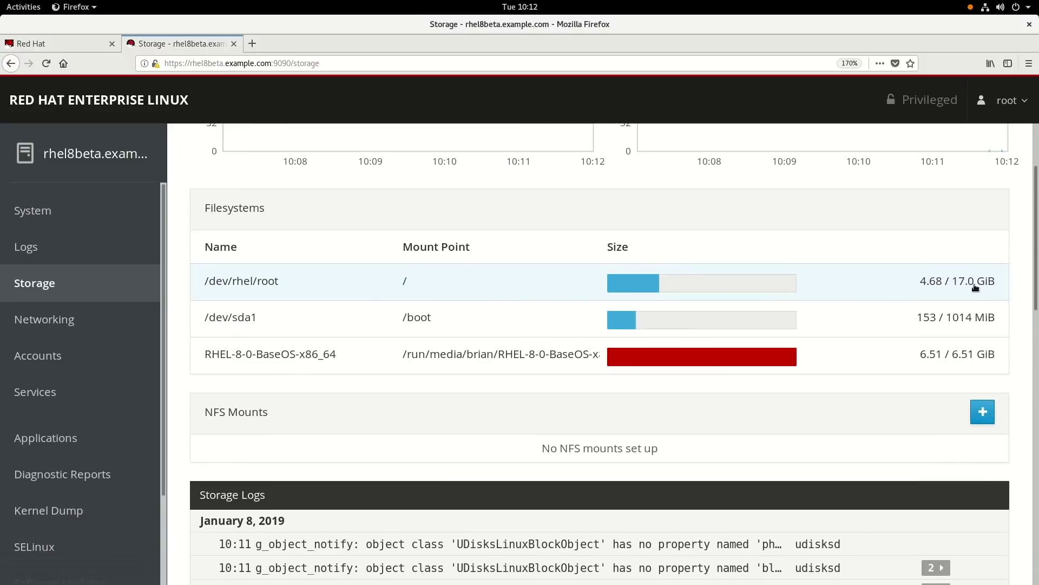
scroll(739, 359, down, 9)
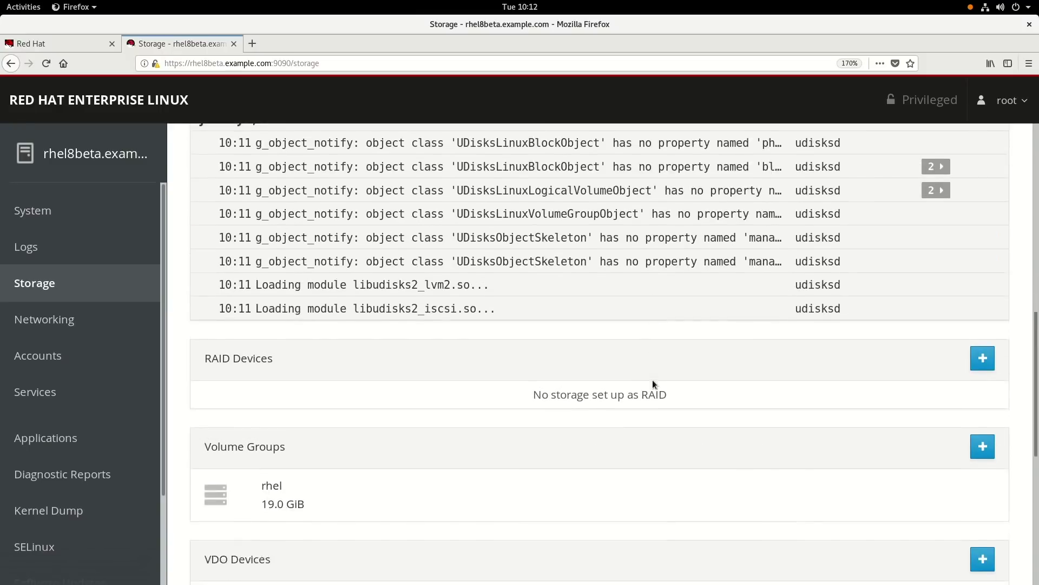
scroll(651, 379, down, 3)
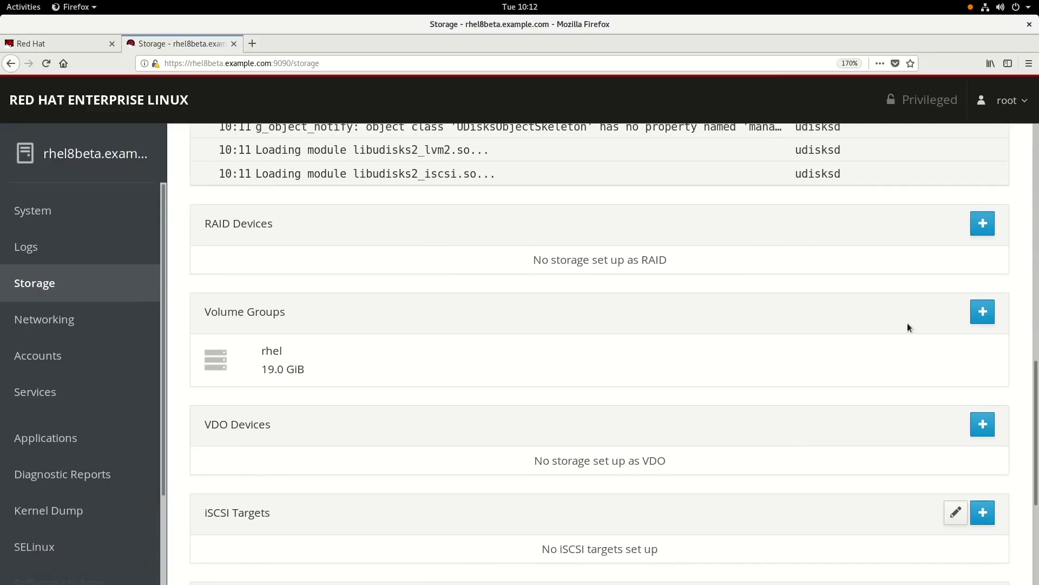
Step: Add the 20 GiB /dev/sdb disk to the rhel volume group, growing it from 19.0 to 39.0 GiB
click(279, 364)
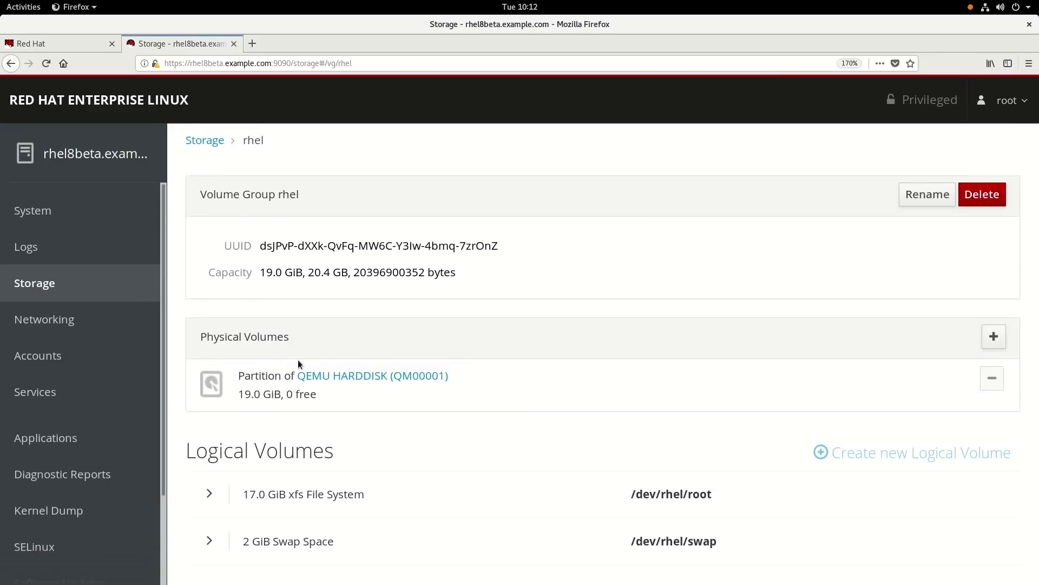
drag(260, 272, 292, 271)
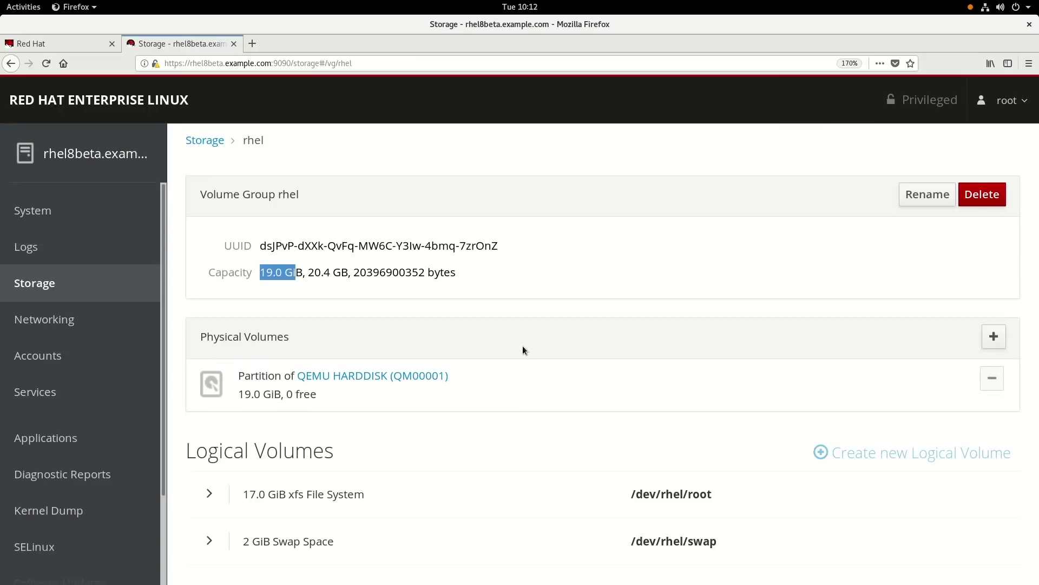
click(993, 335)
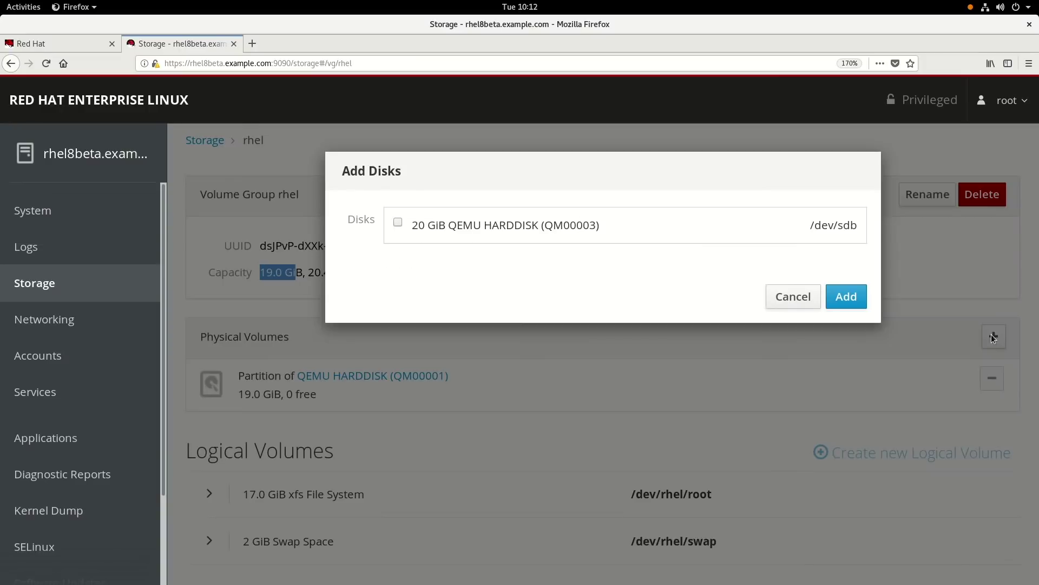
click(397, 221)
click(850, 301)
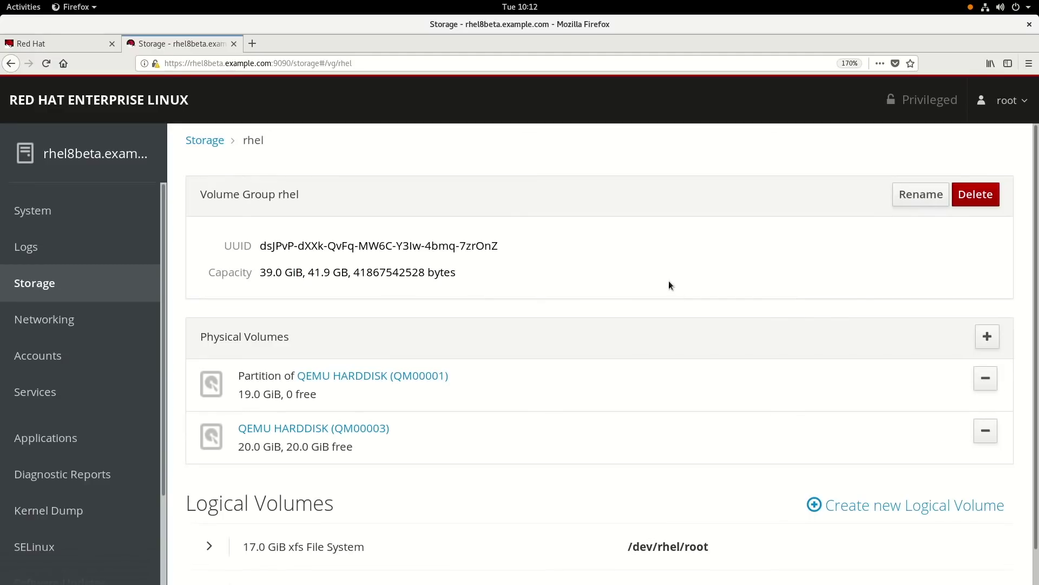
drag(260, 274, 295, 273)
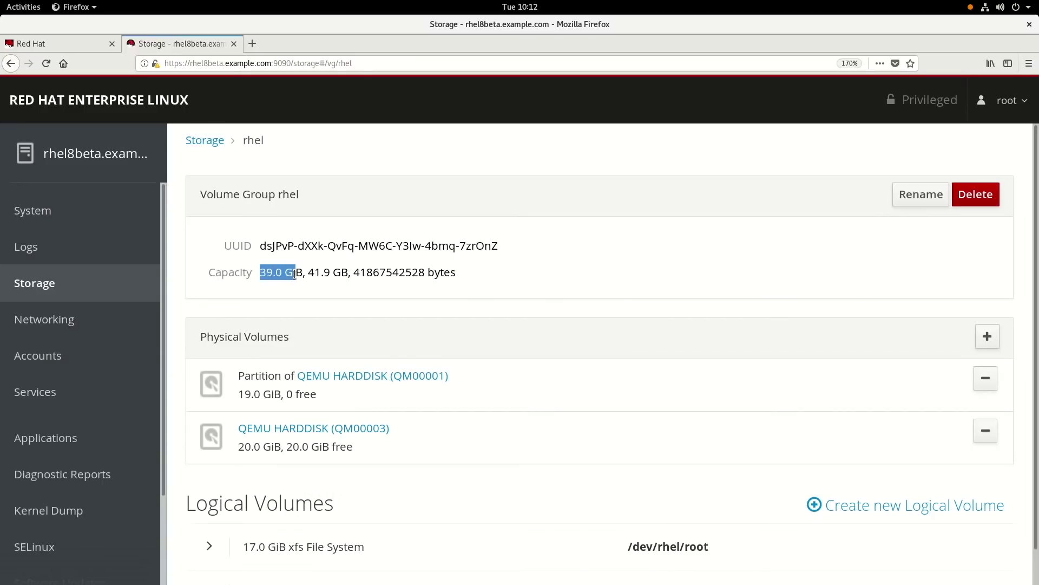
scroll(341, 338, down, 1)
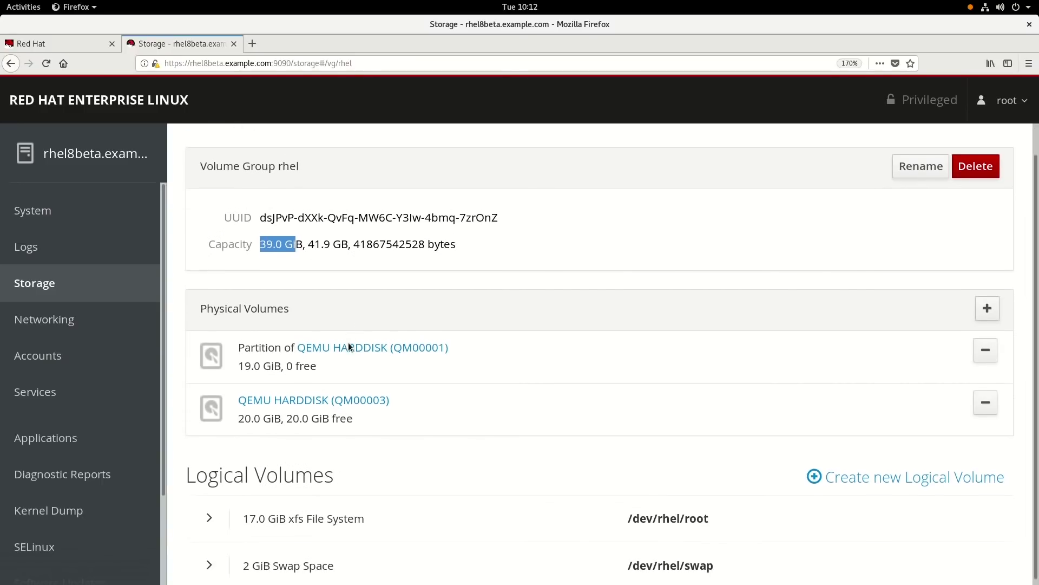
Step: Grow the 17.0 GiB xfs /dev/rhel/root volume to 30 GiB and go back to Storage
click(222, 499)
scroll(352, 482, down, 4)
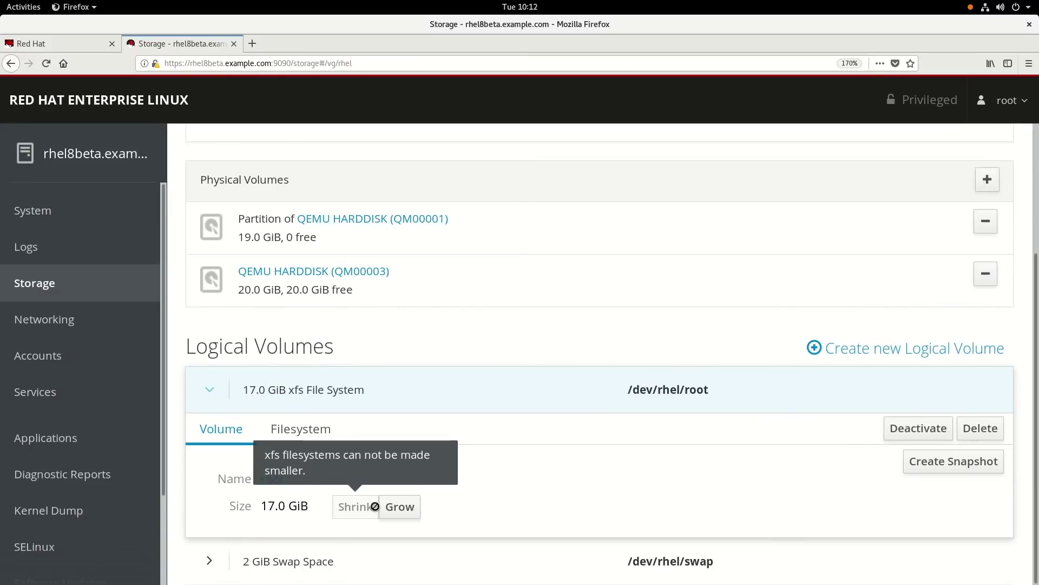
click(401, 507)
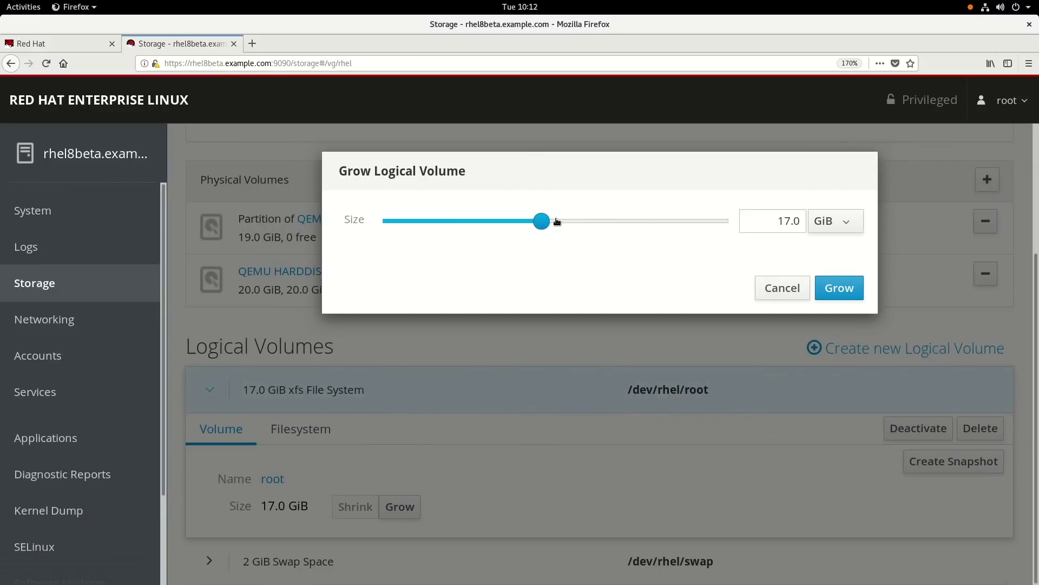
drag(557, 221, 664, 226)
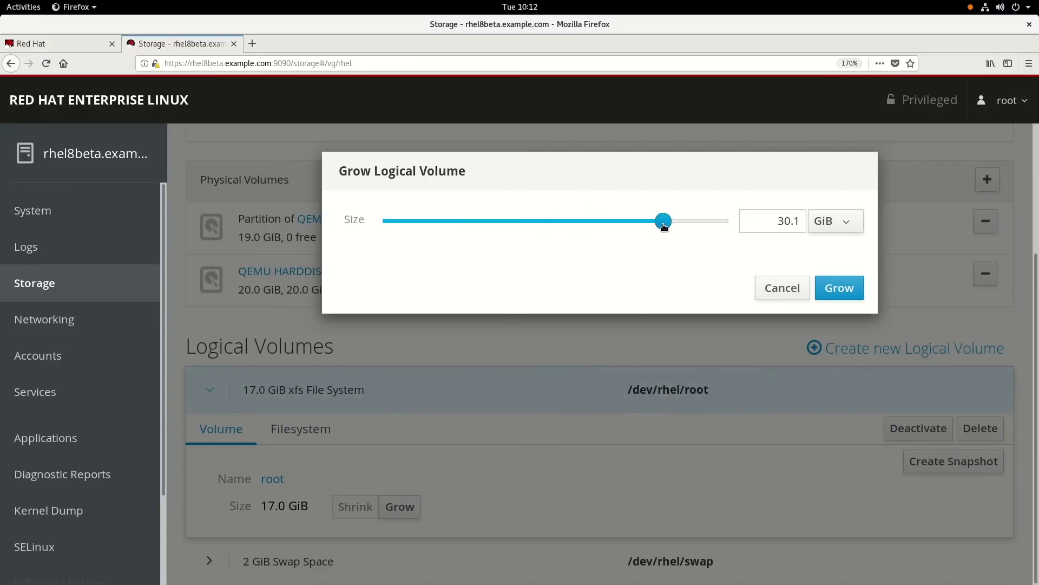
double_click(788, 221)
text(30)
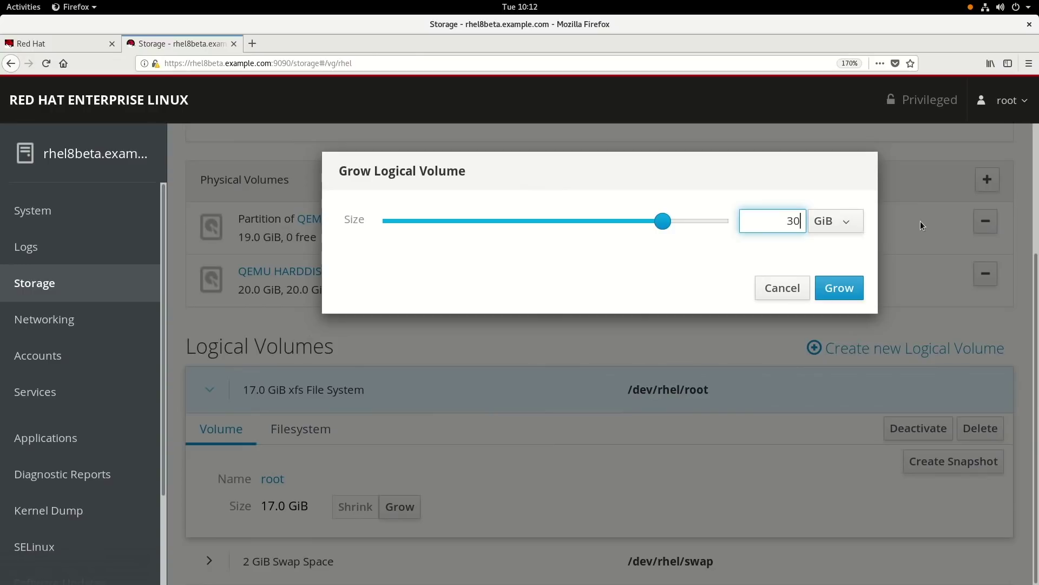
click(845, 293)
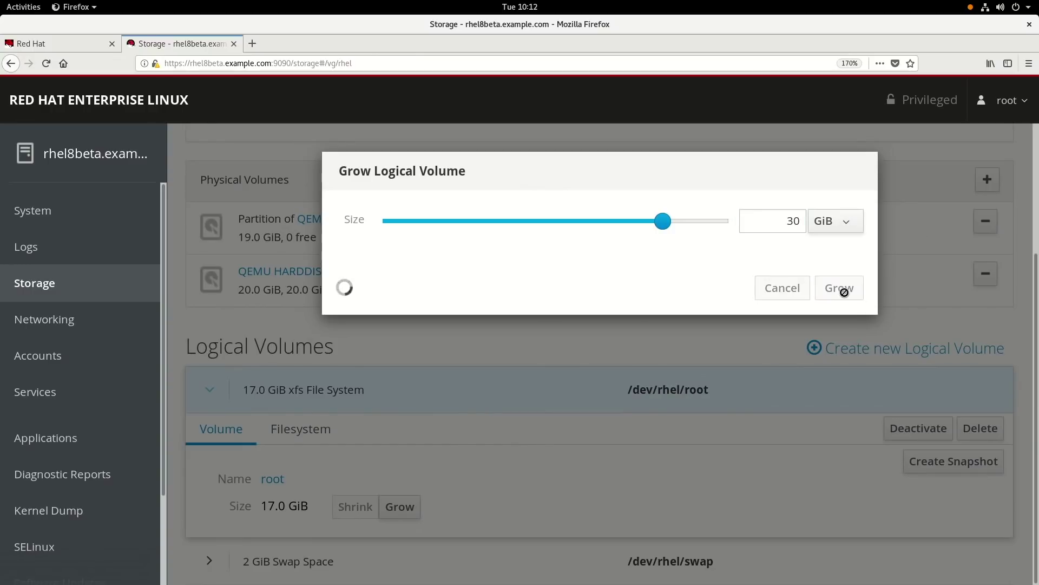
scroll(844, 297, up, 3)
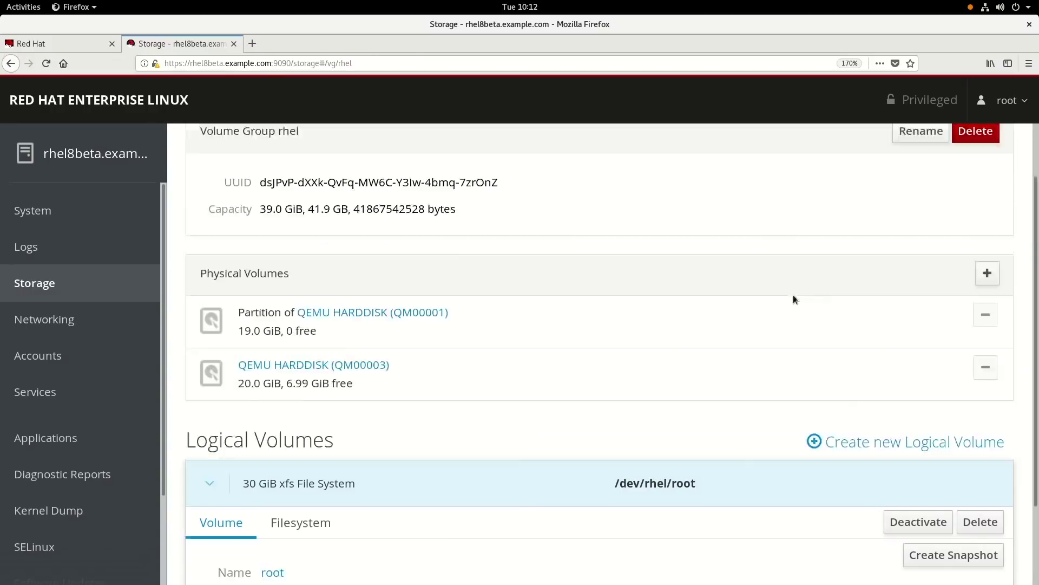
click(187, 140)
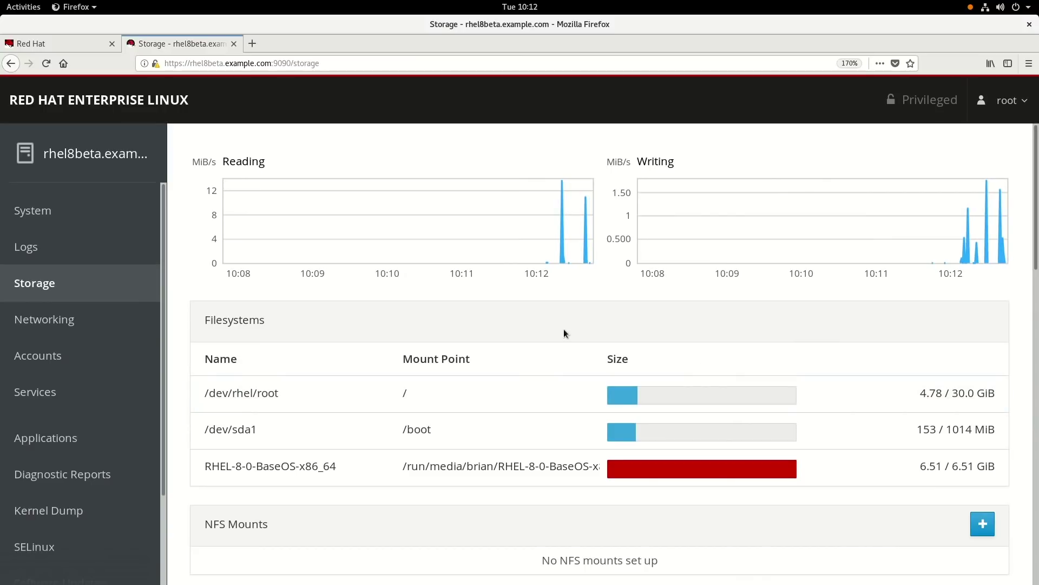
Step: Go to Networking and follow the '3 Active Rules' firewall link
click(75, 320)
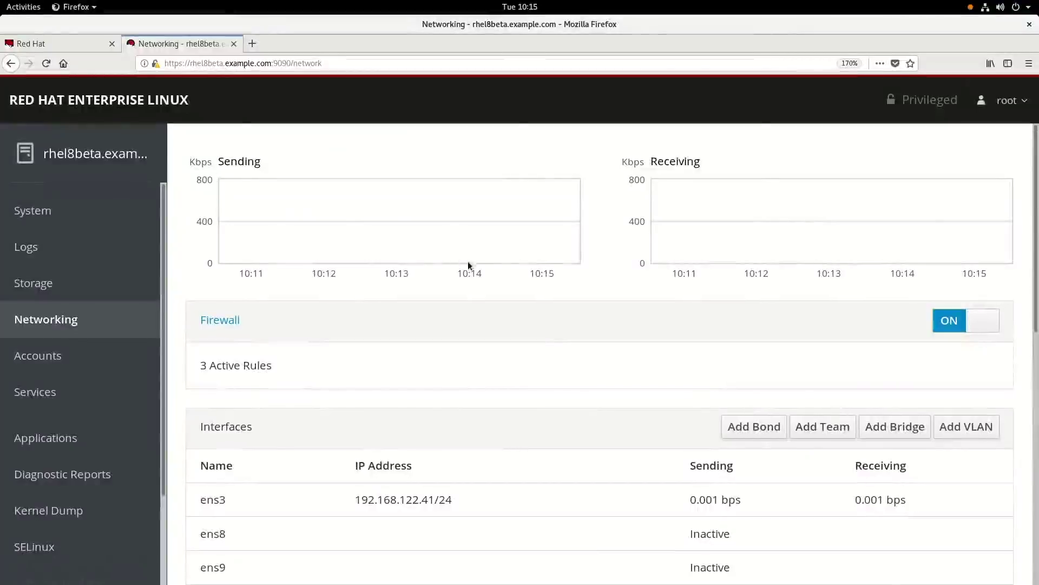
click(232, 367)
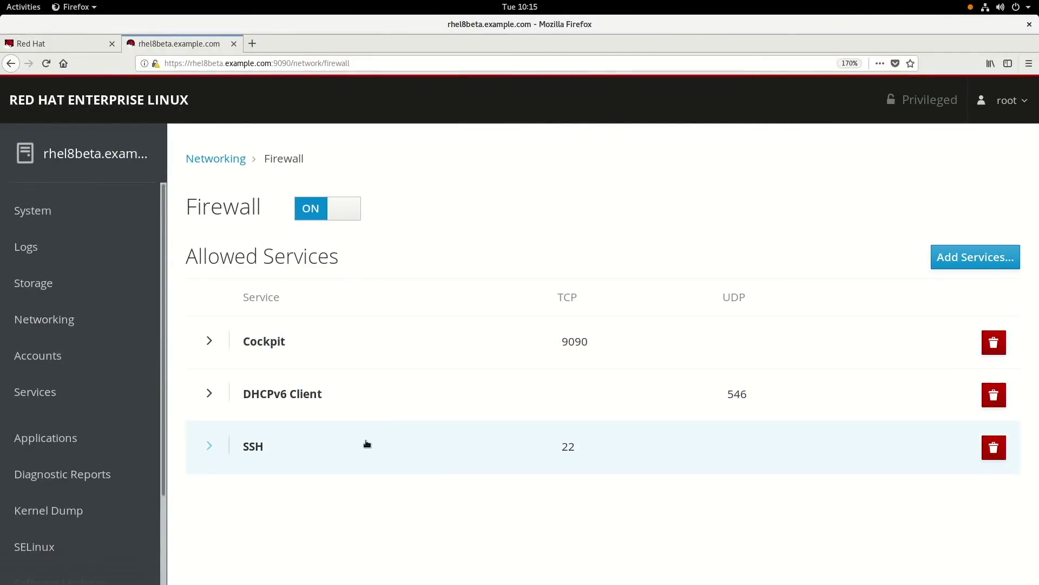
Step: Allow Secure WWW (HTTPS) in the firewall, dropping WWW (HTTP) again, for 4 active rules
click(953, 258)
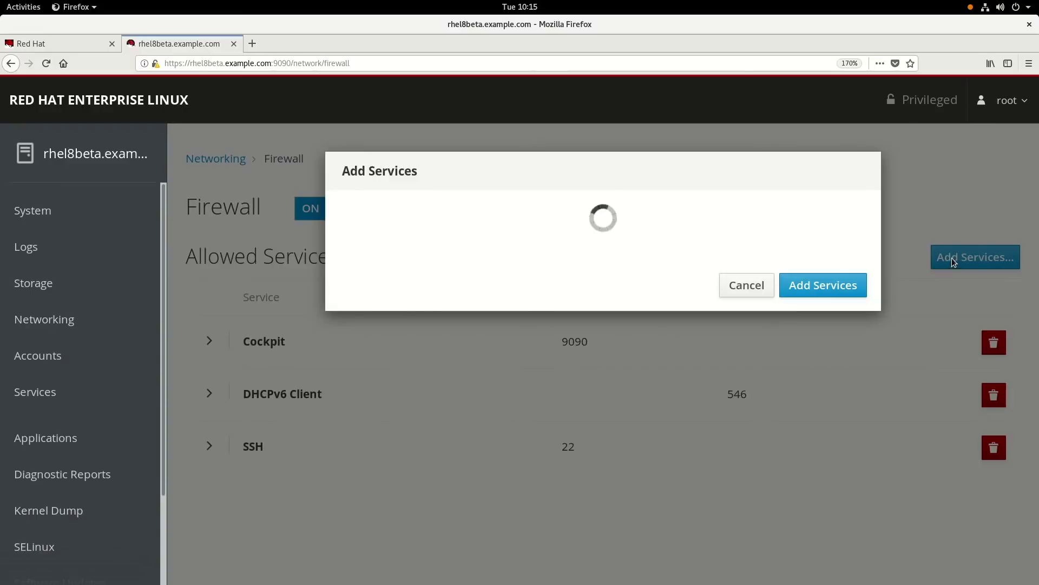
click(508, 224)
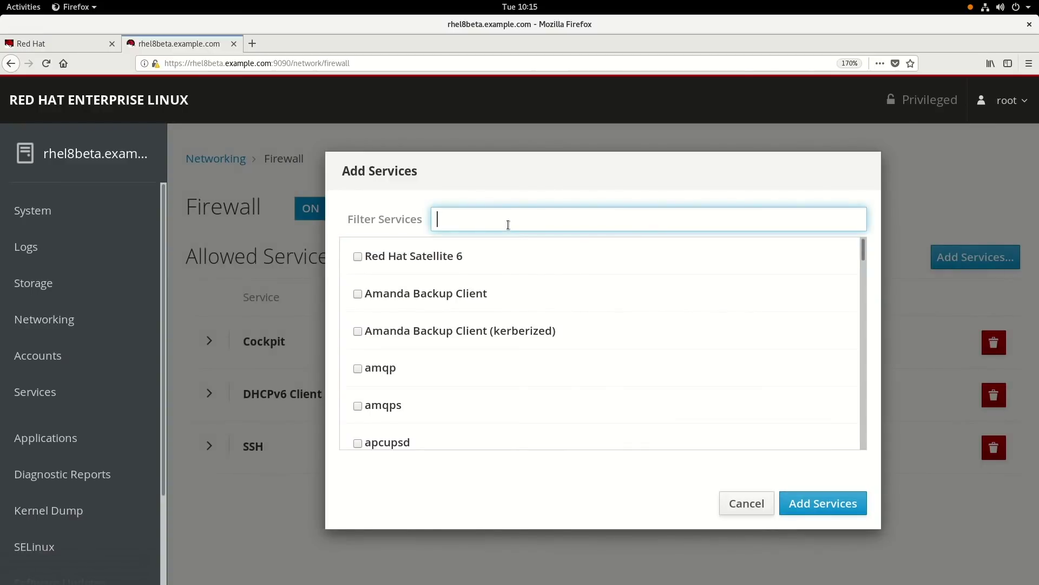
text(https)
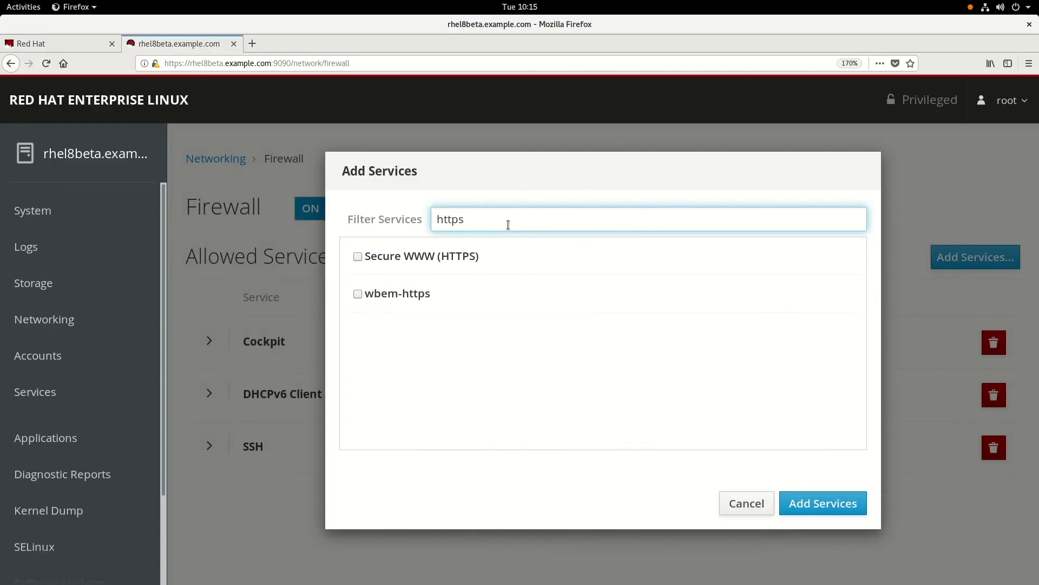
click(357, 256)
key(BackSpace)
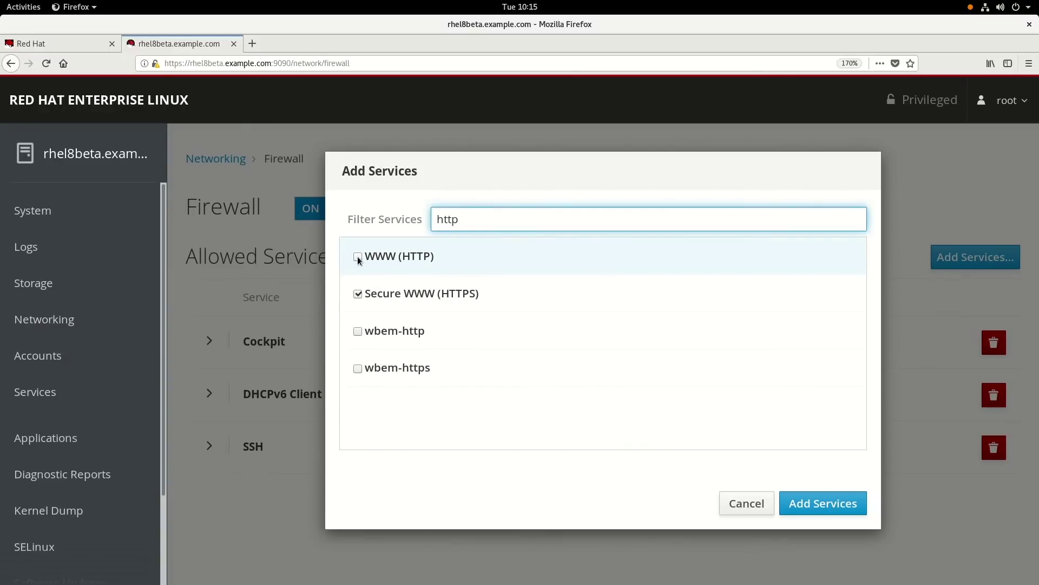
click(357, 257)
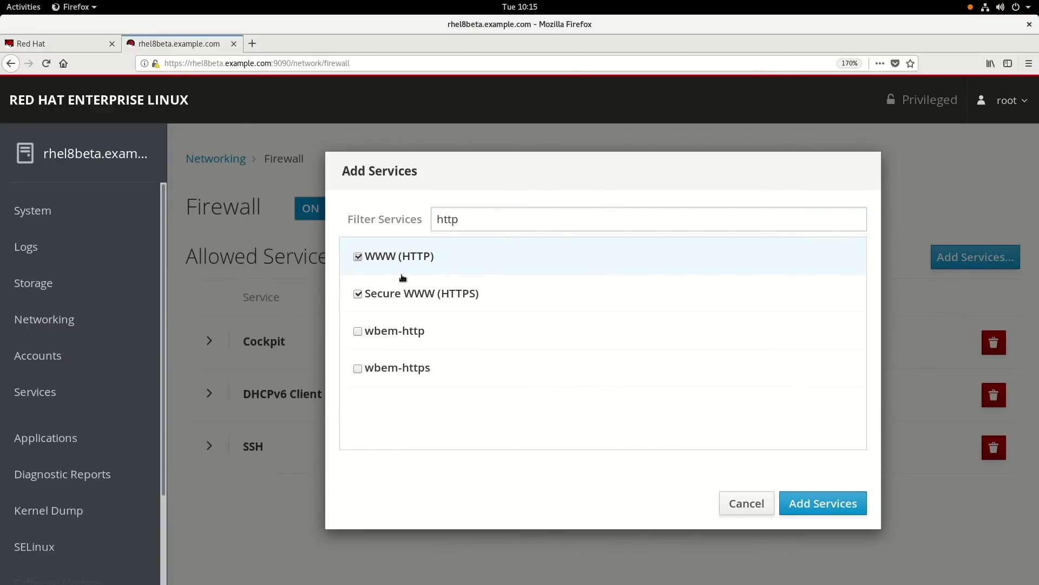
click(790, 501)
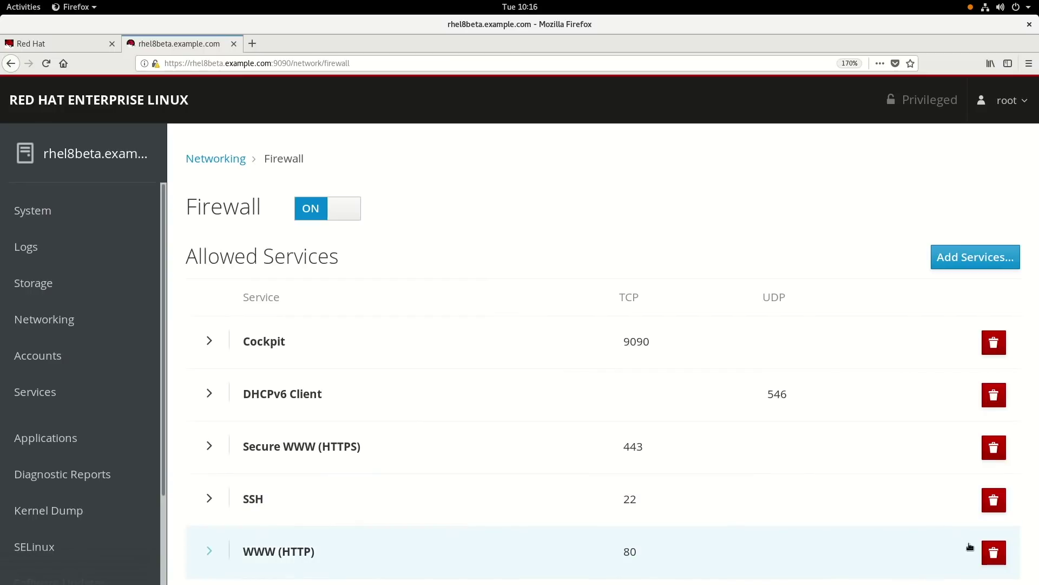
click(993, 553)
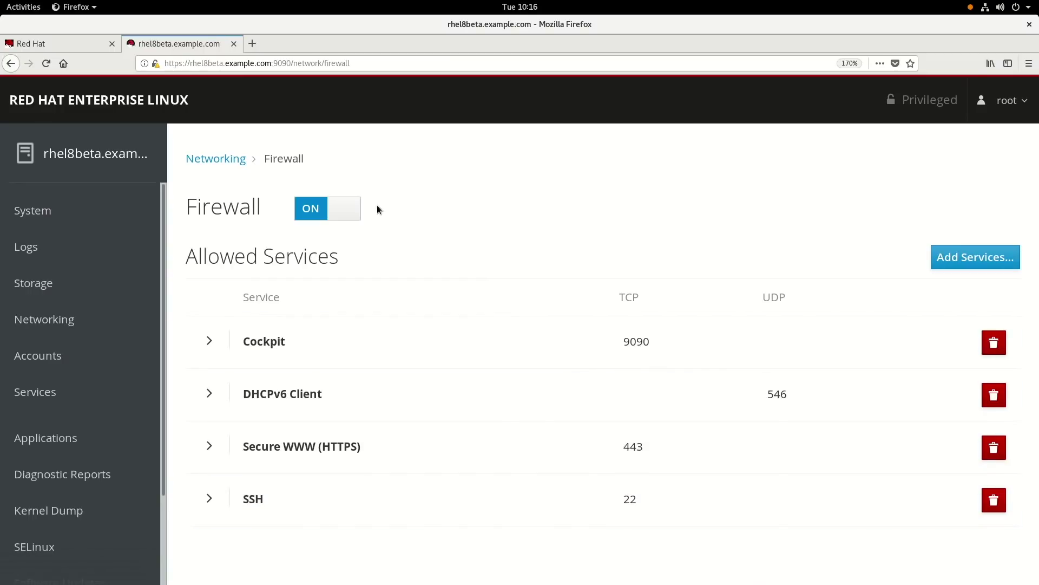
click(223, 164)
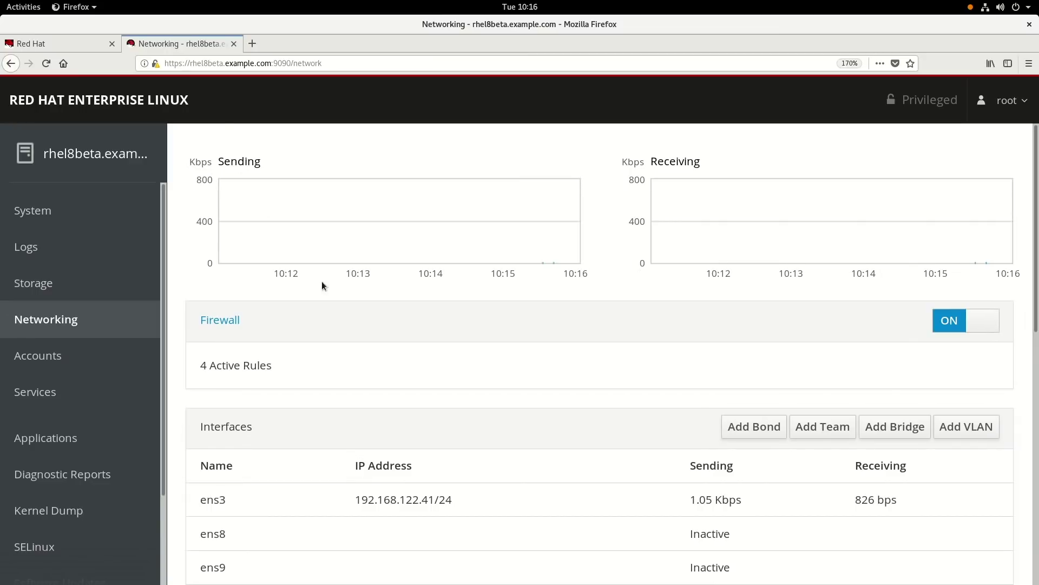
scroll(335, 295, down, 3)
scroll(336, 295, down, 1)
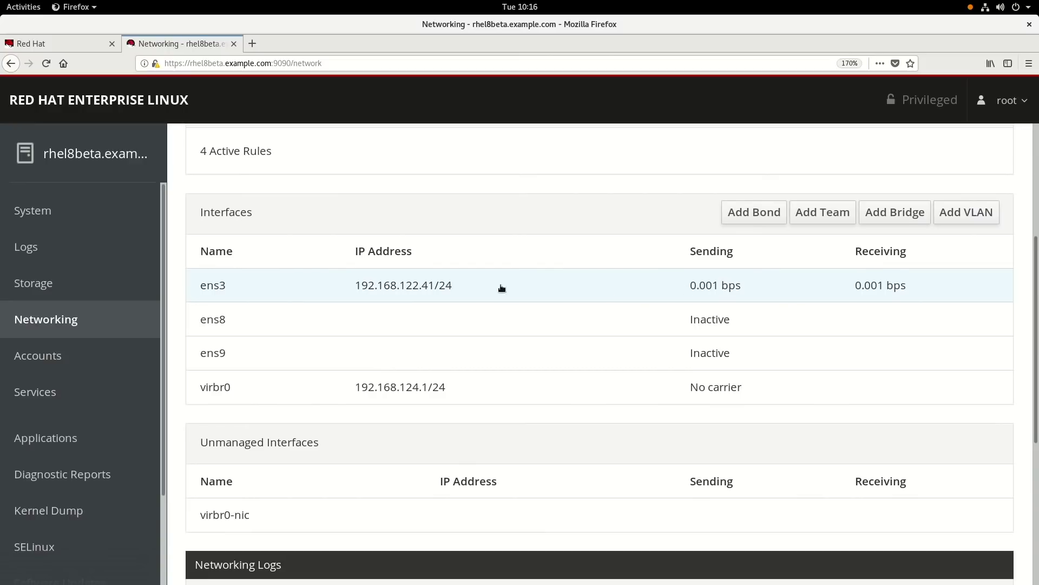
click(379, 290)
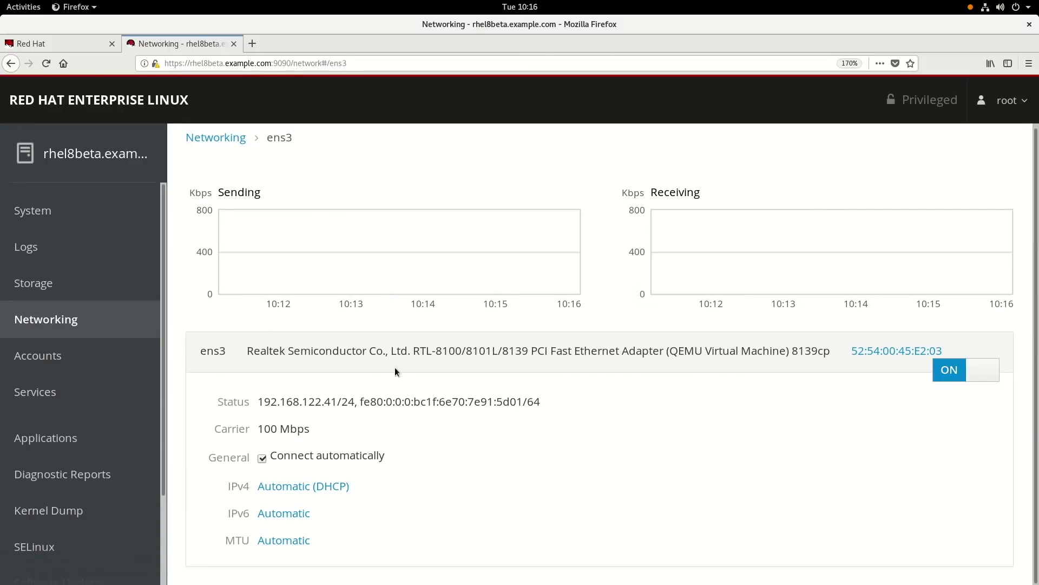
click(298, 487)
click(733, 227)
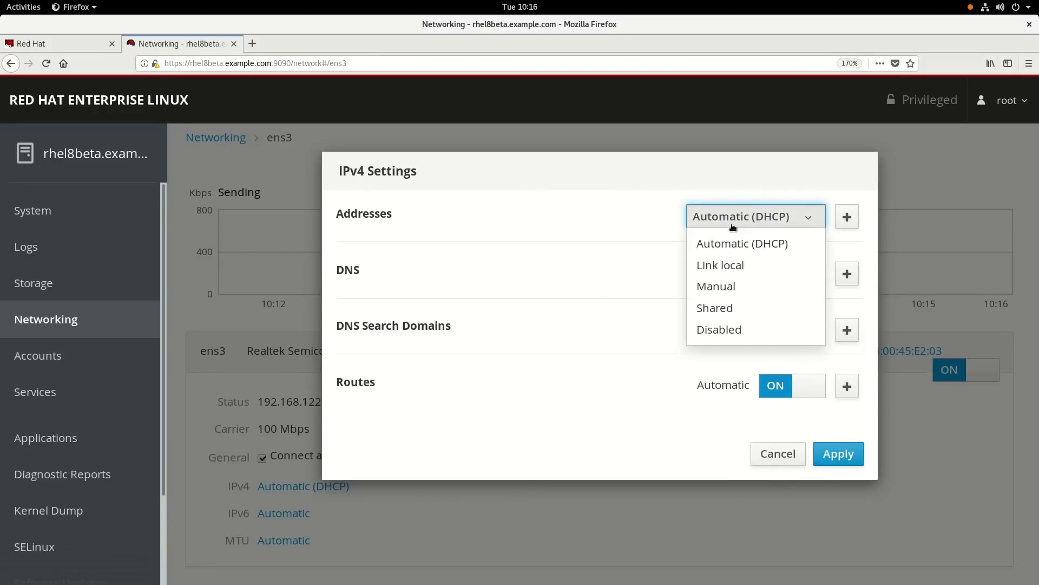
click(648, 258)
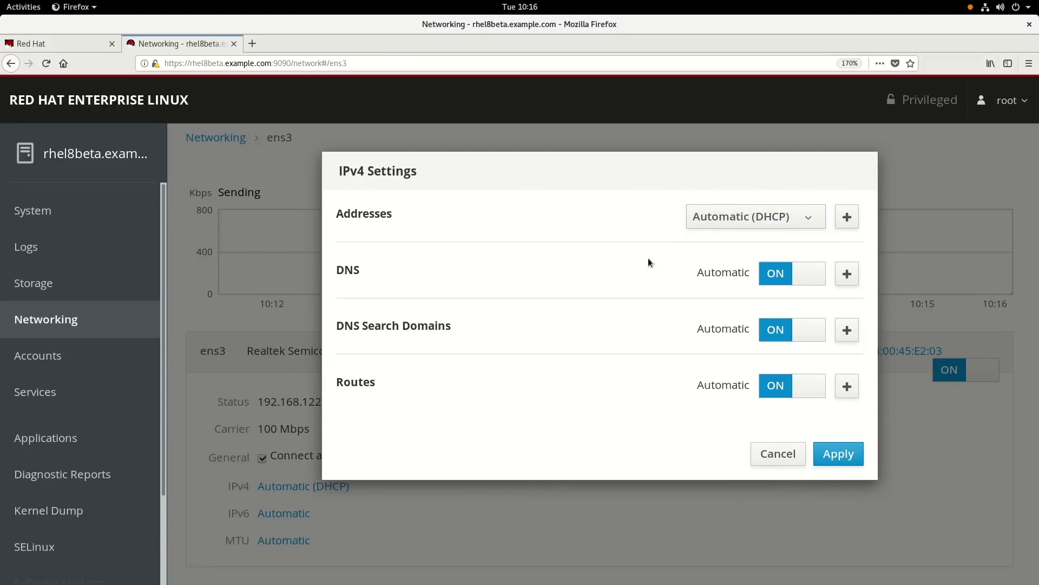
click(778, 454)
click(222, 139)
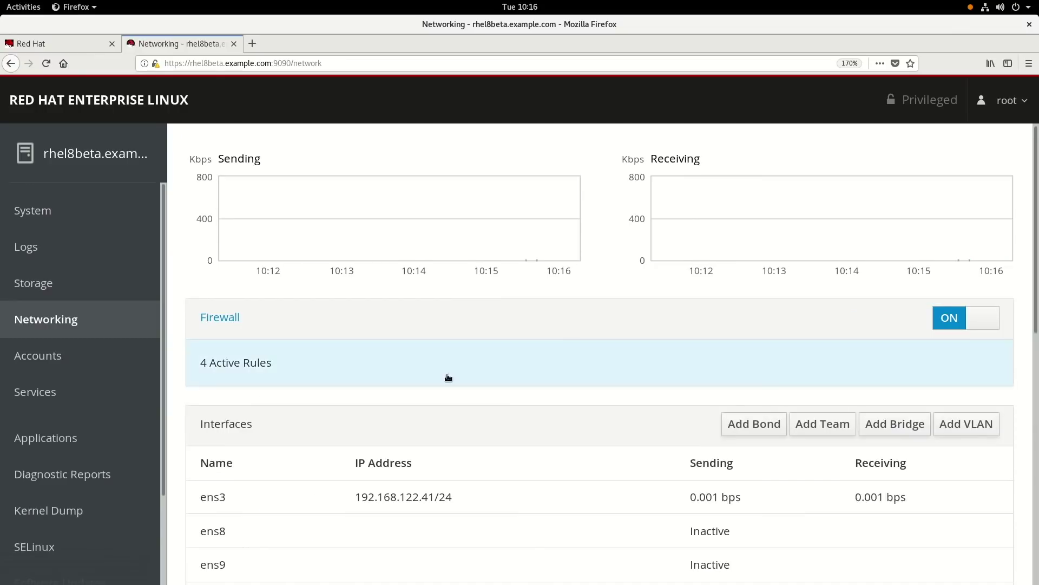
Step: Start a bond0 bond with ens8 as a member, keeping Active Backup mode and reviewing primary choices
scroll(408, 364, down, 3)
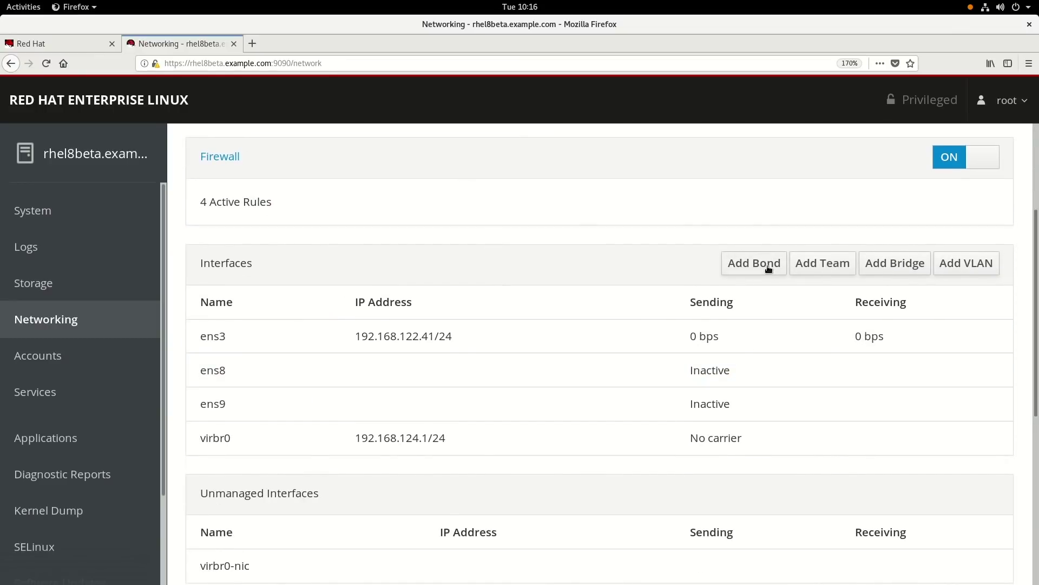
click(769, 268)
click(472, 286)
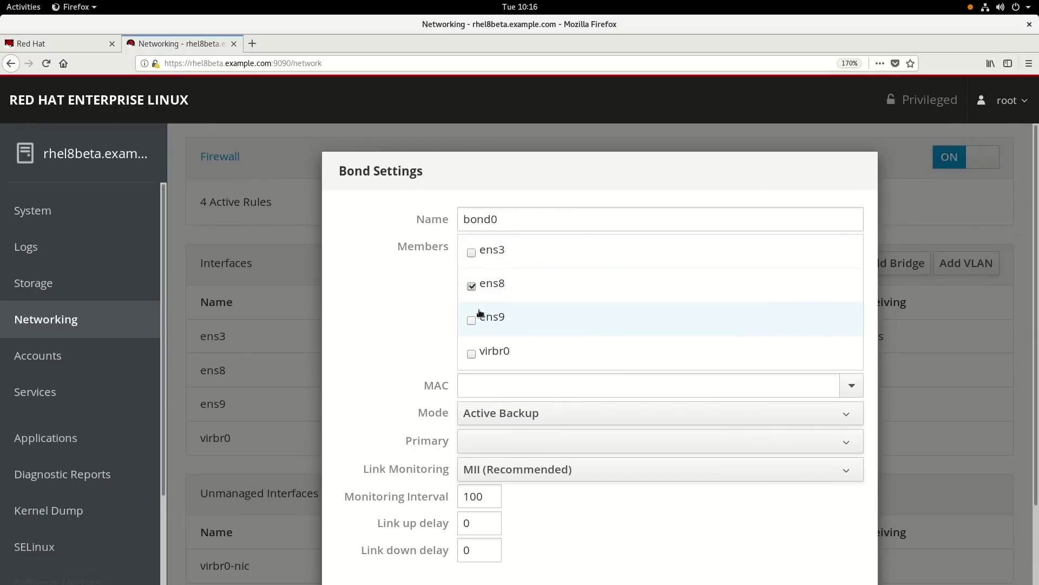
scroll(619, 348, down, 2)
click(573, 336)
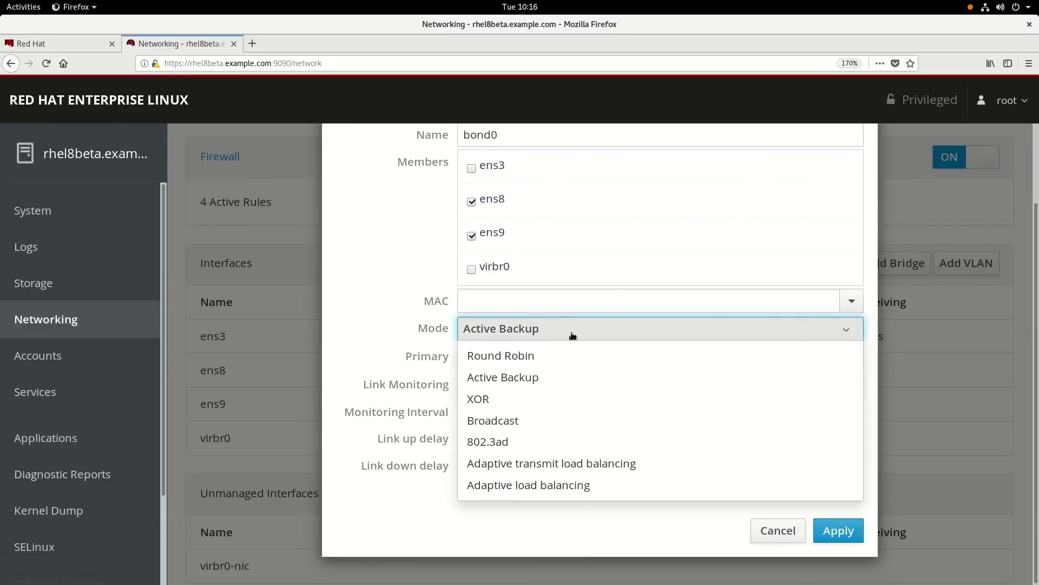
click(572, 335)
click(554, 366)
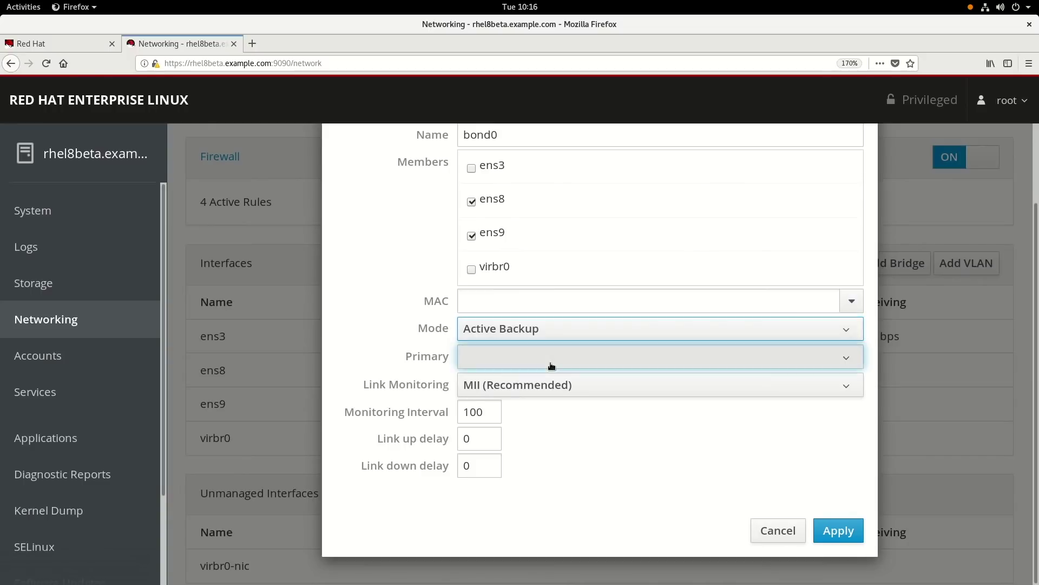
click(552, 364)
Step: Cancel the bond, preview and cancel the new bridge settings, and scroll to Networking Logs
click(771, 533)
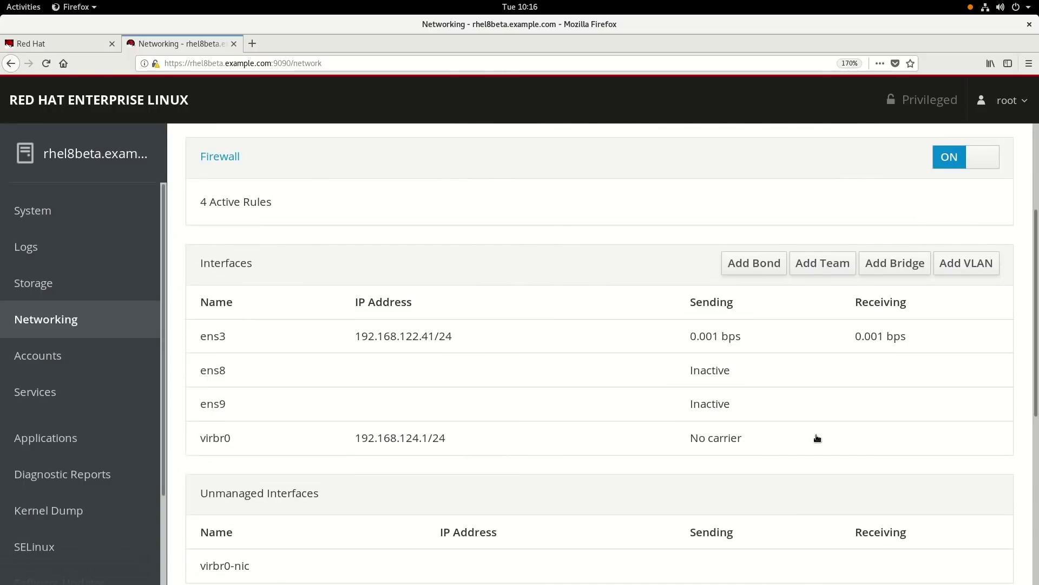
click(893, 269)
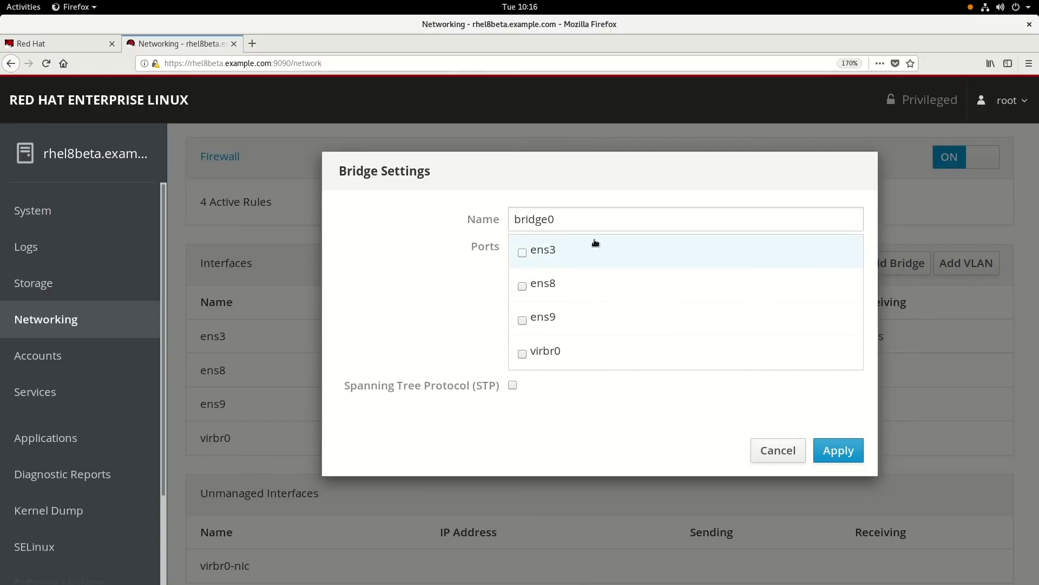
click(765, 450)
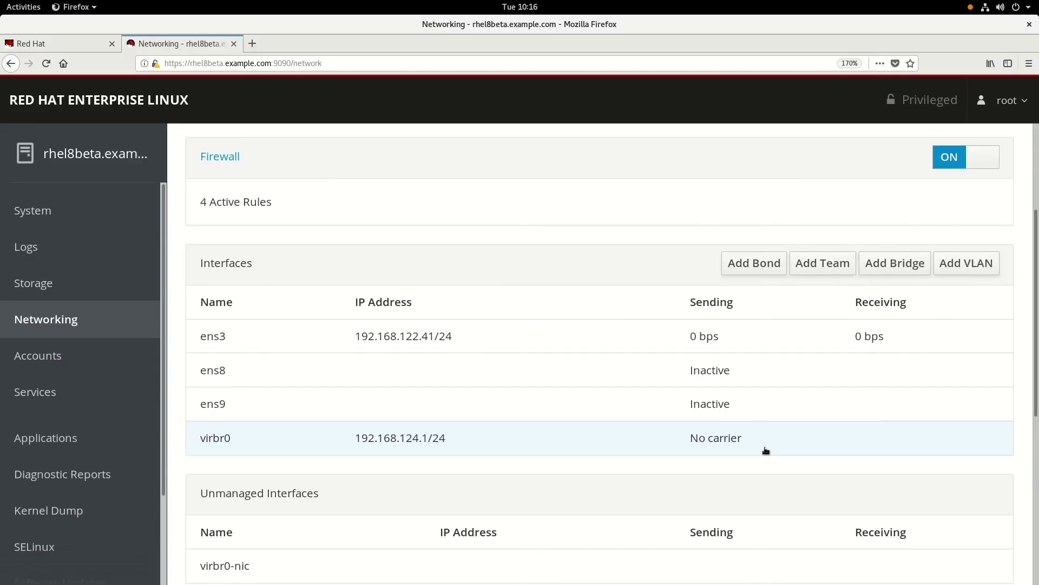
scroll(659, 387, down, 5)
scroll(659, 387, down, 1)
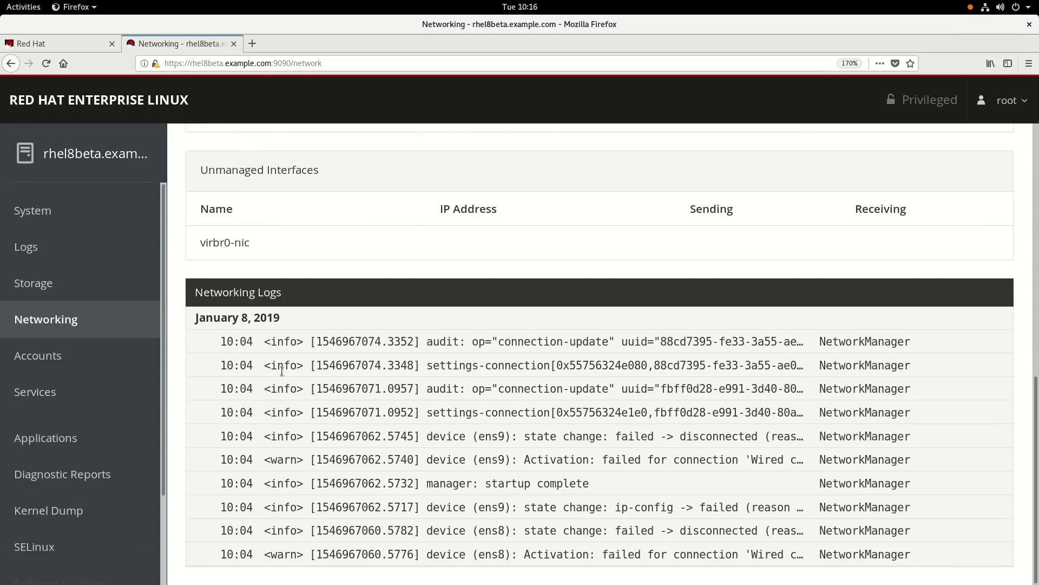
Step: Open the existing administrator's account details from the Accounts page
click(51, 359)
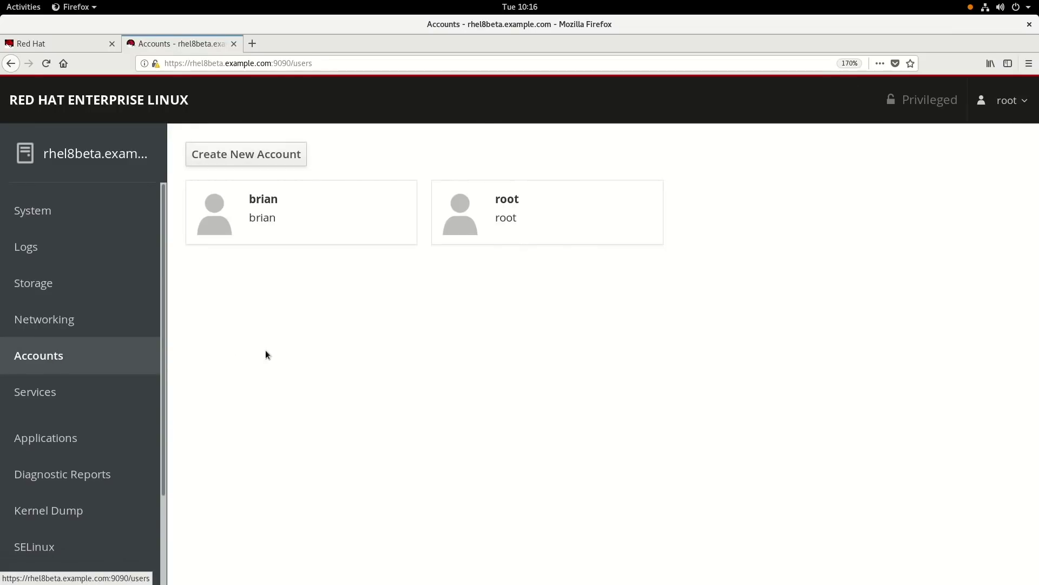
click(276, 217)
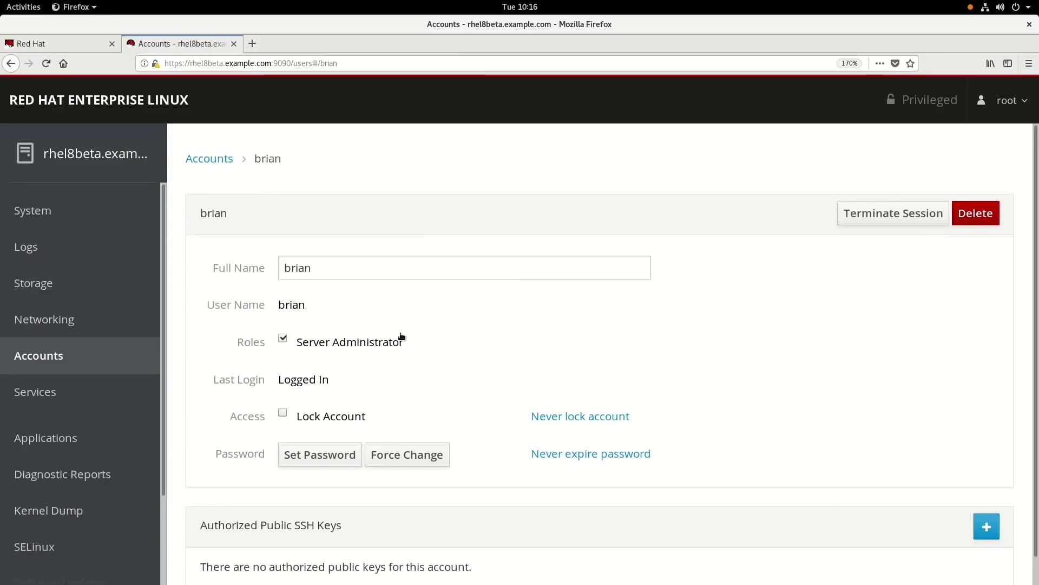
scroll(403, 338, down, 1)
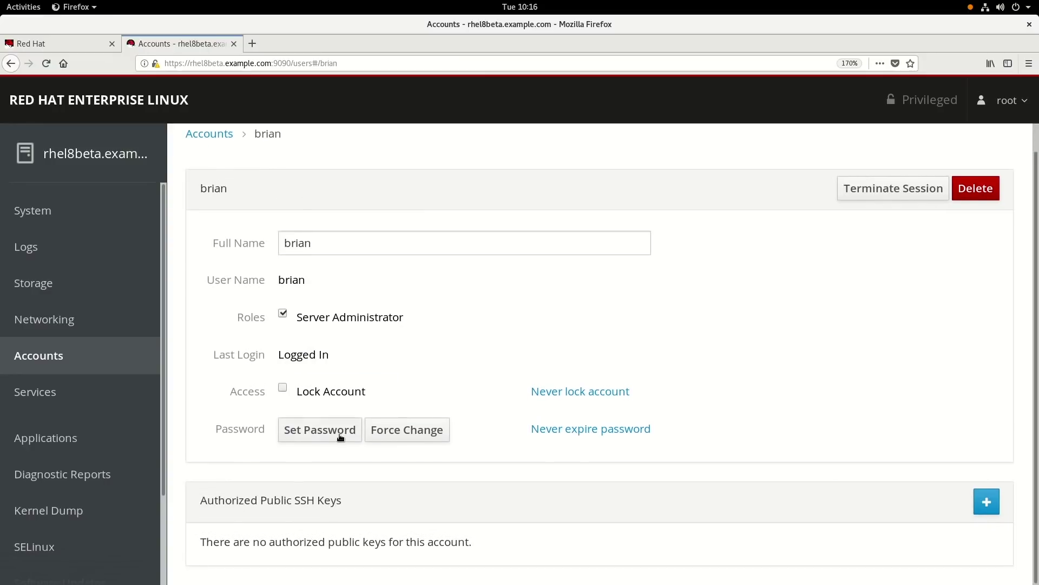
Step: Preview the Set Password and Add Public Key forms without saving, then return to Accounts
click(329, 435)
click(777, 349)
click(984, 502)
key(Escape)
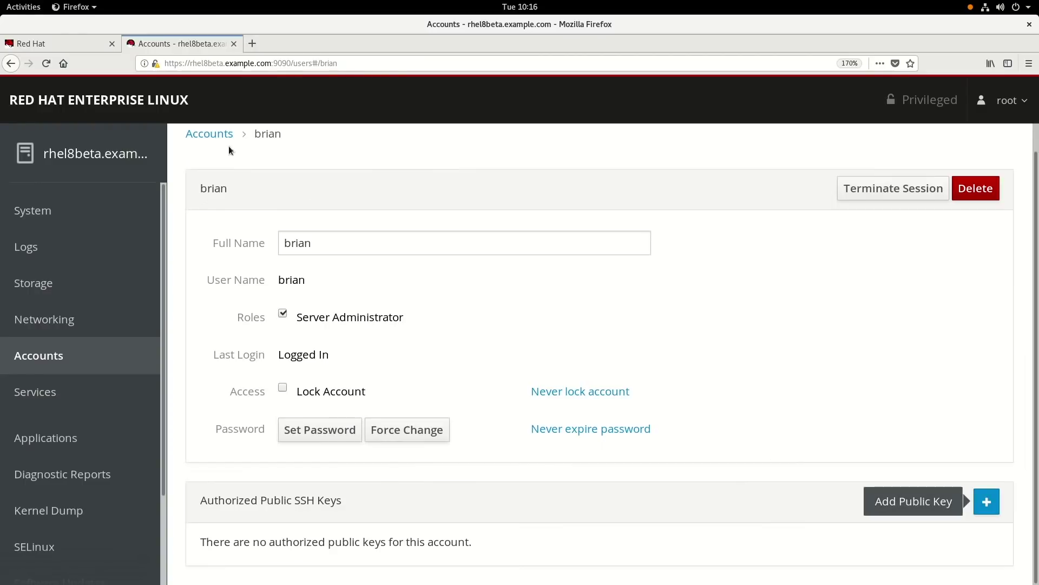
click(212, 136)
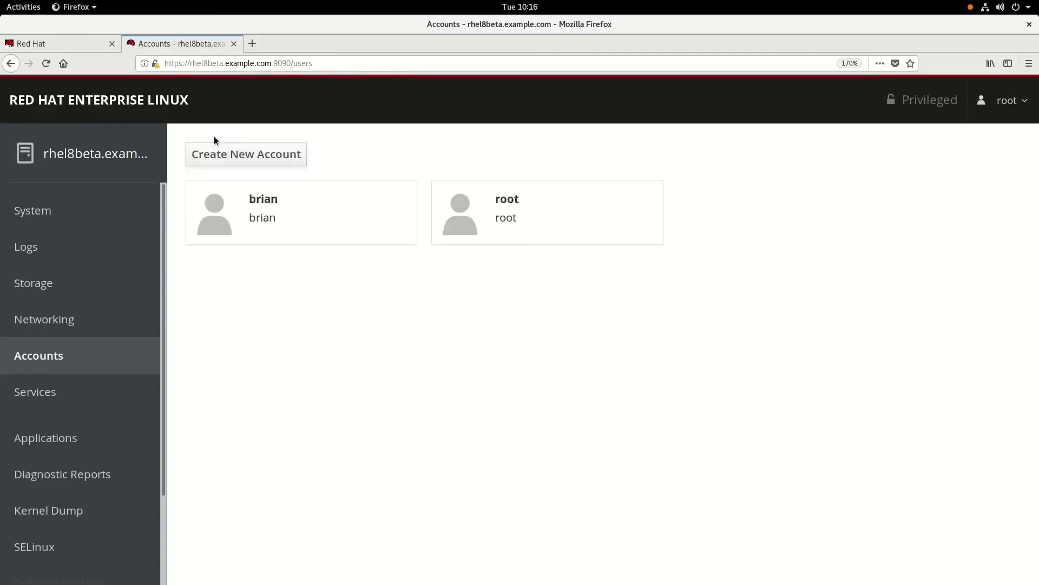
Step: Create a new account with full name testuser, entering and confirming its password
click(262, 155)
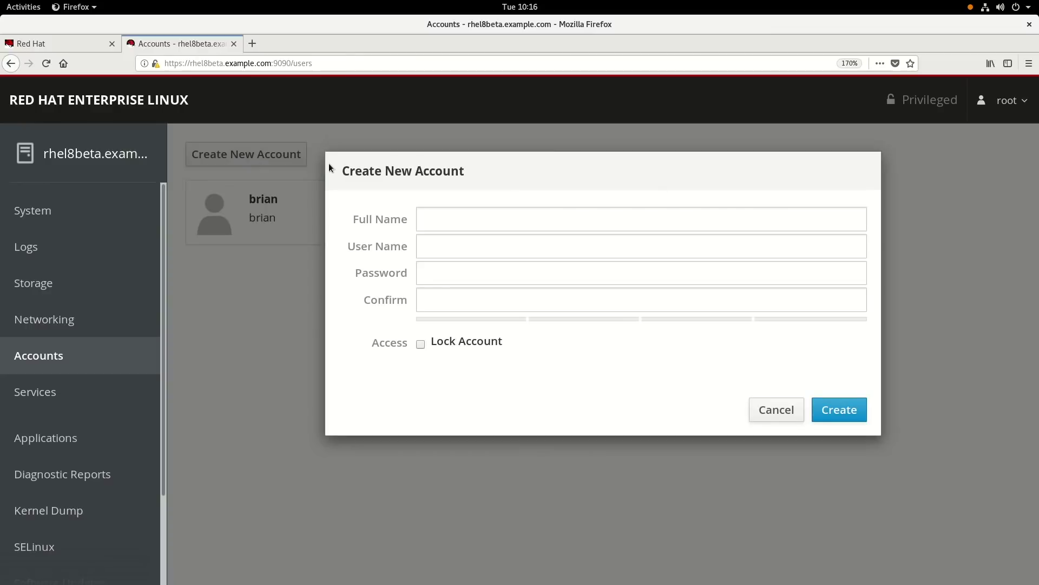
click(500, 226)
text(test)
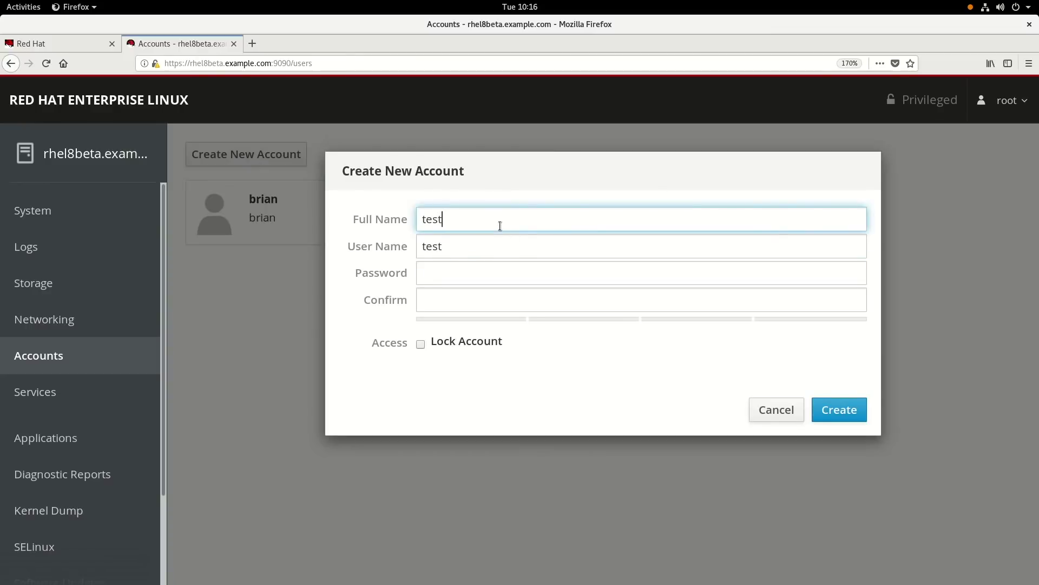
text(user)
key(Tab)
key(Tab)
text(***)
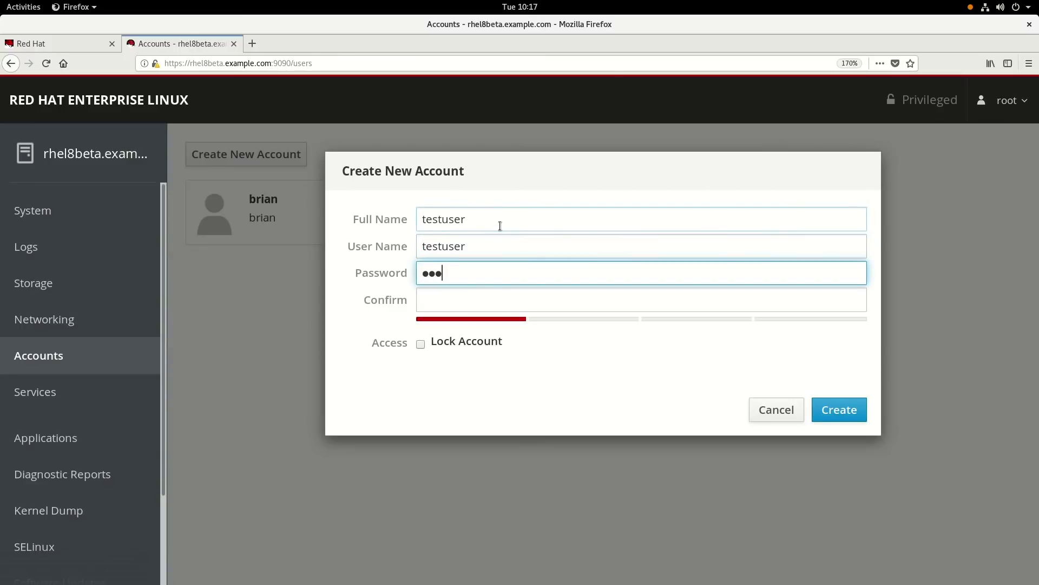
text(**********)
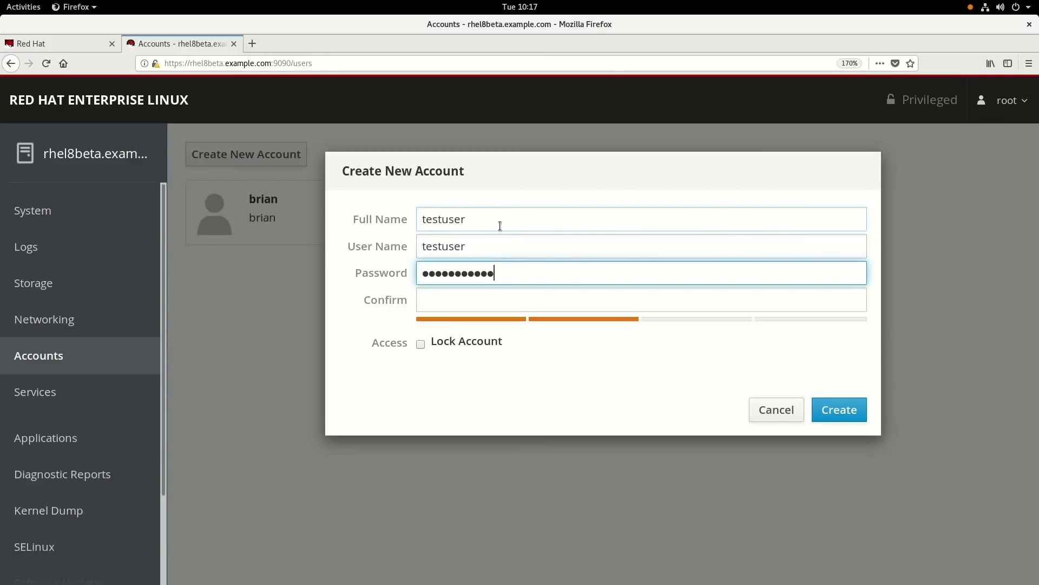
key(Tab)
text(****)
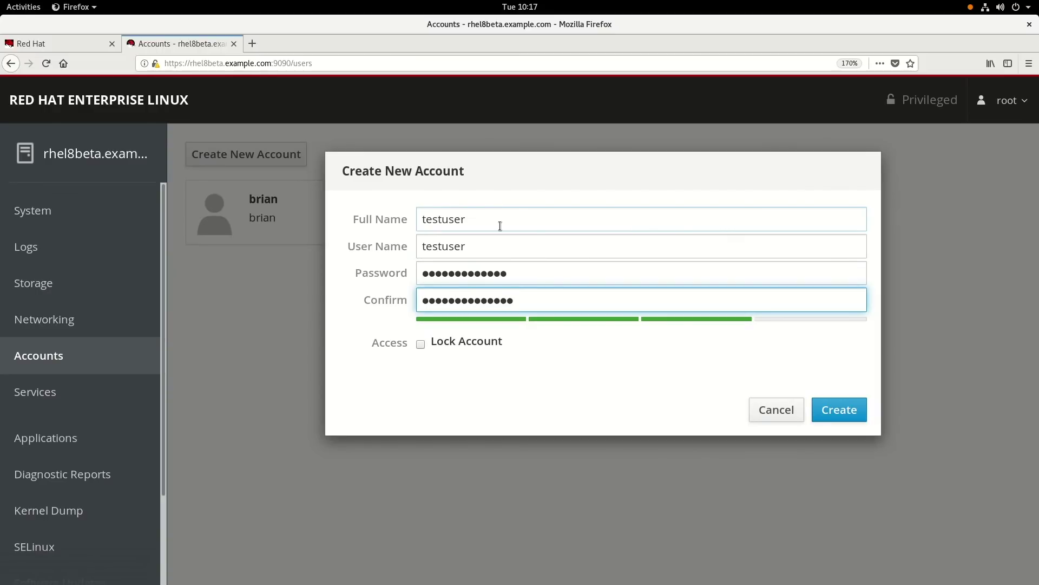
click(839, 405)
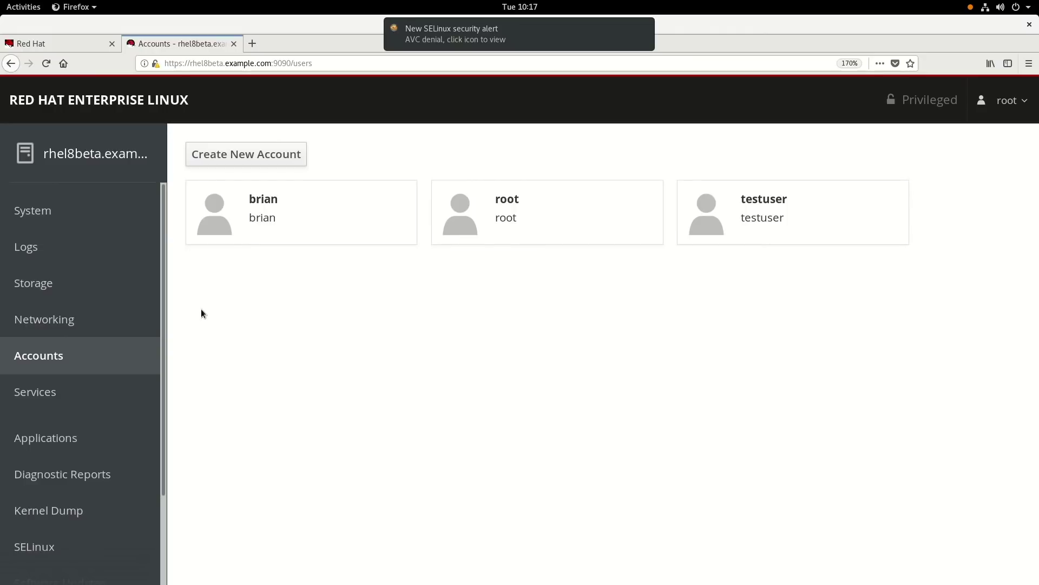
Step: Tick the Server Administrator role for testuser and go back to the Accounts list
click(725, 205)
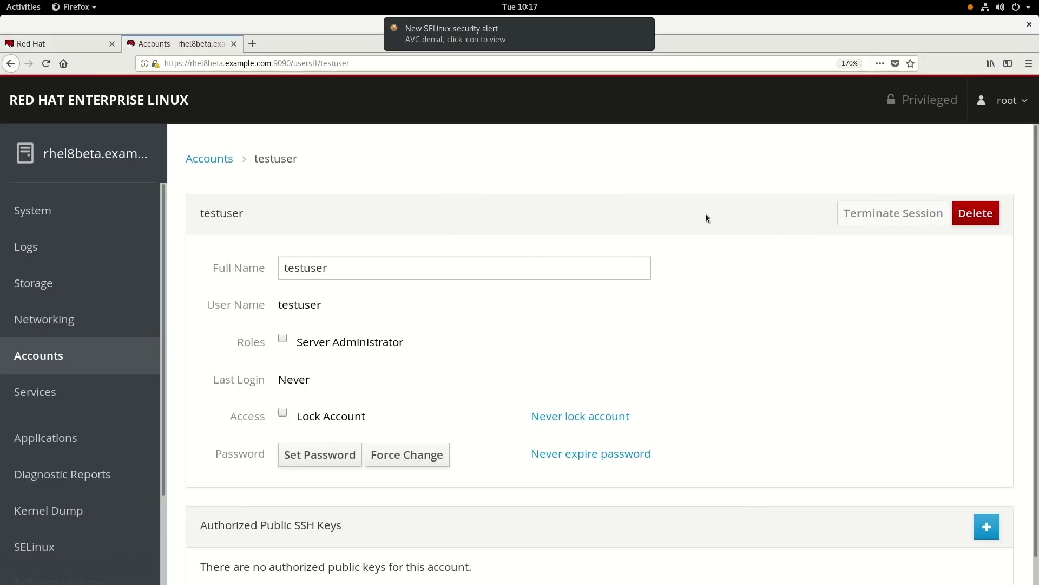
click(282, 338)
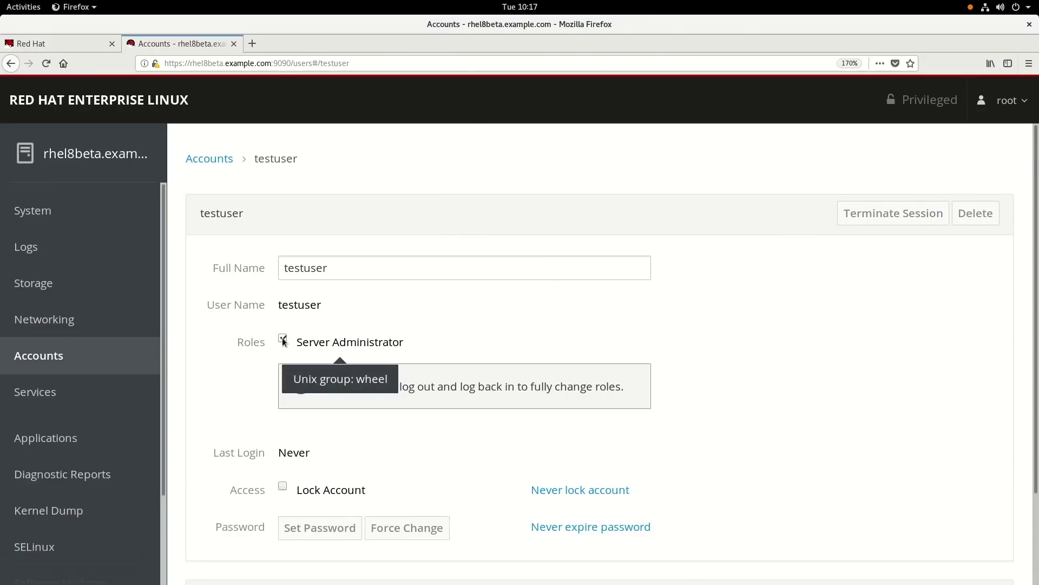
scroll(446, 403, down, 2)
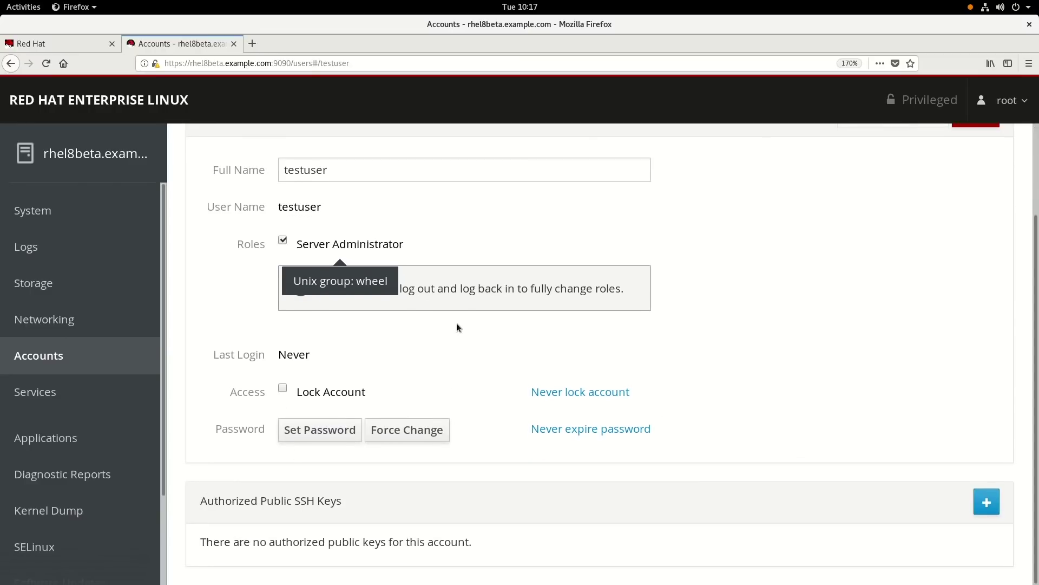
scroll(456, 323, up, 2)
click(204, 159)
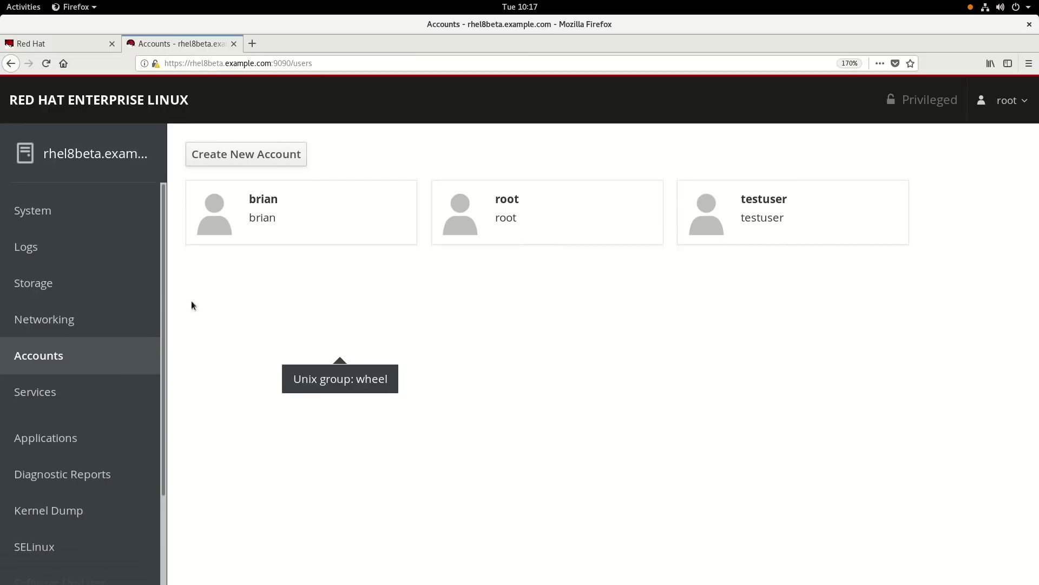
Step: Find sshd.service in the Services list and open its detail page
click(40, 393)
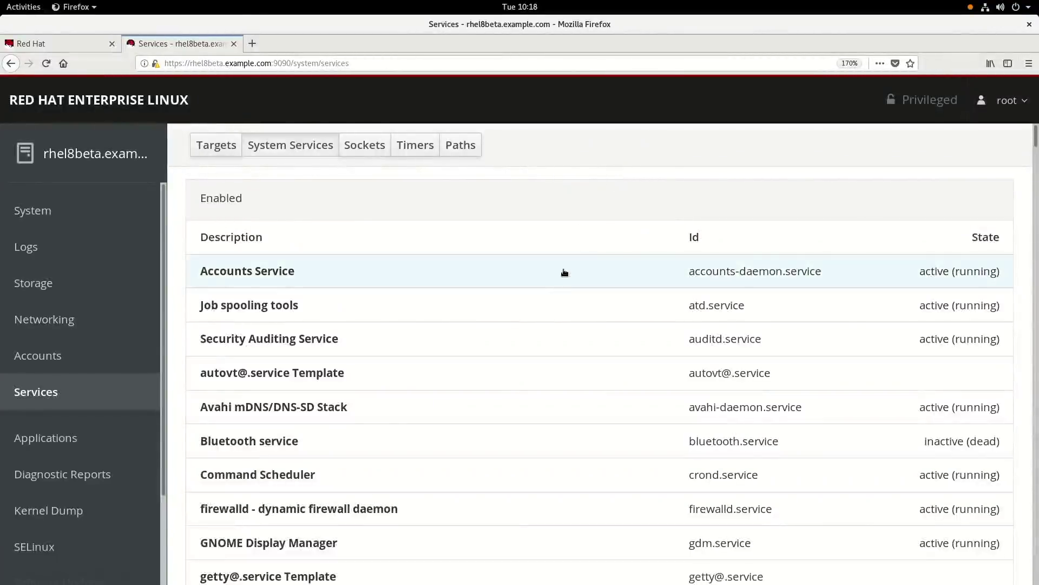
scroll(579, 325, down, 2)
scroll(581, 340, down, 10)
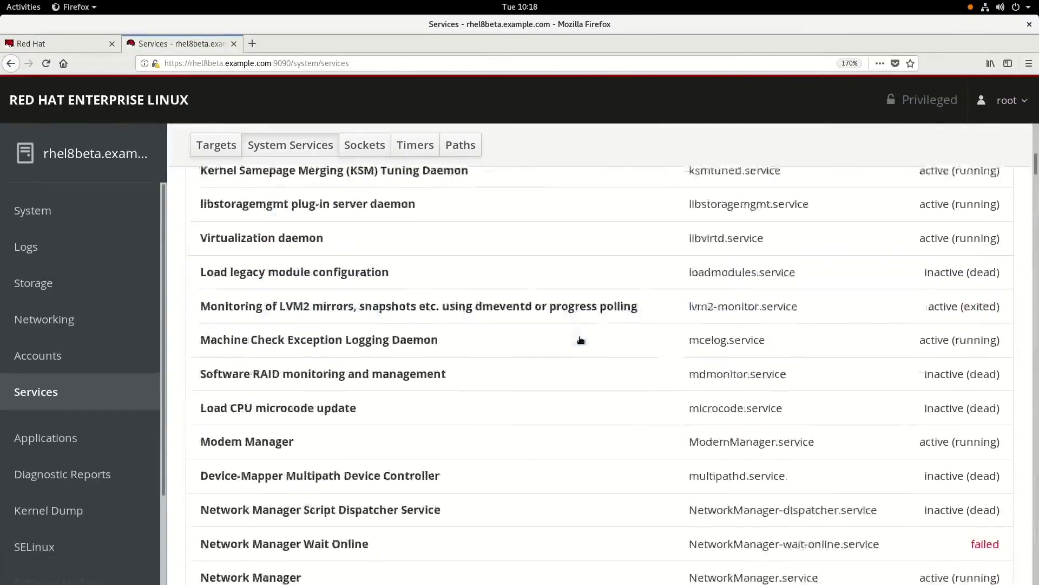
scroll(580, 340, down, 3)
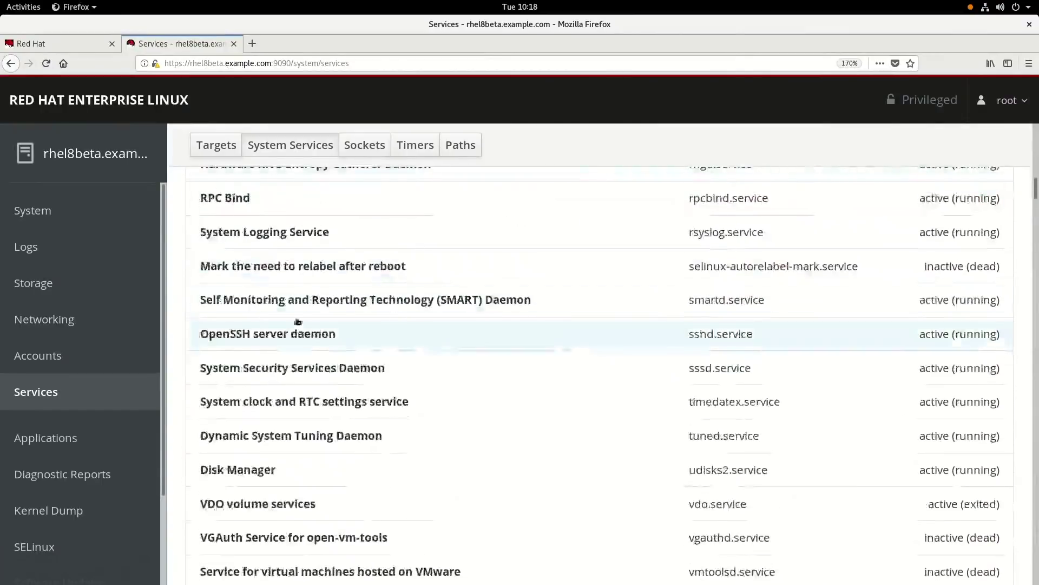
click(241, 335)
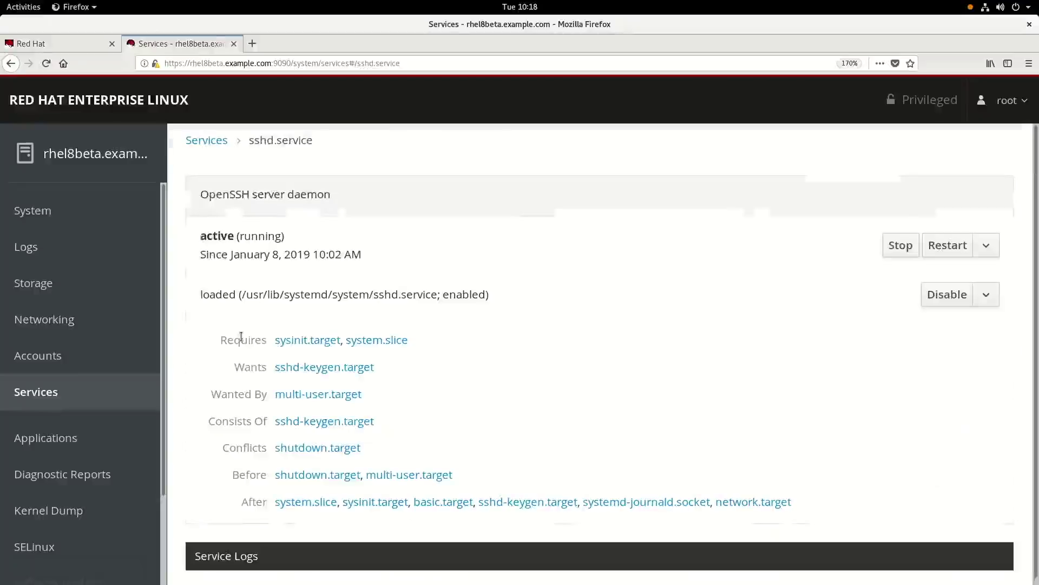
scroll(538, 314, down, 5)
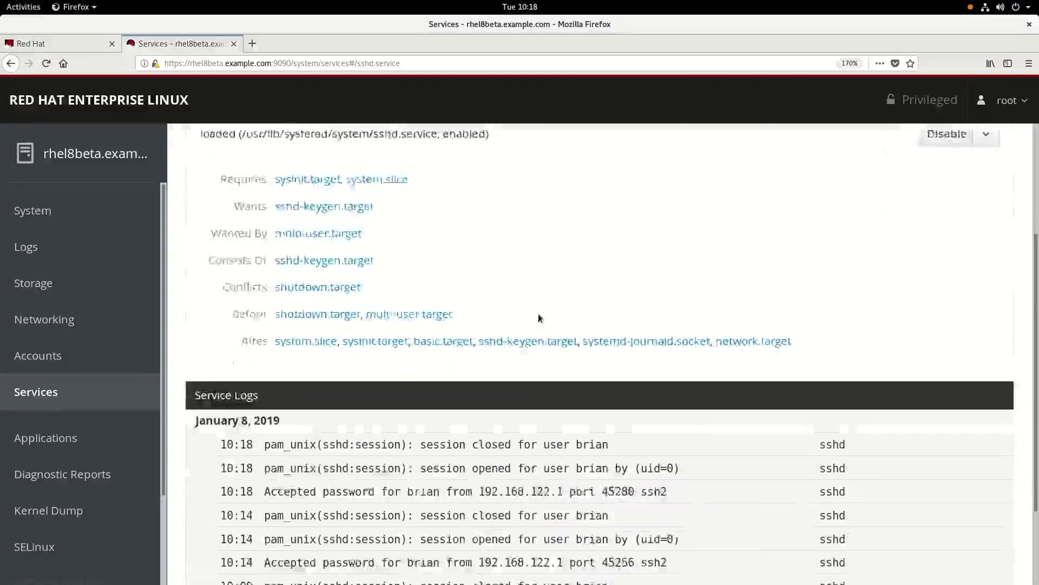
scroll(563, 412, up, 5)
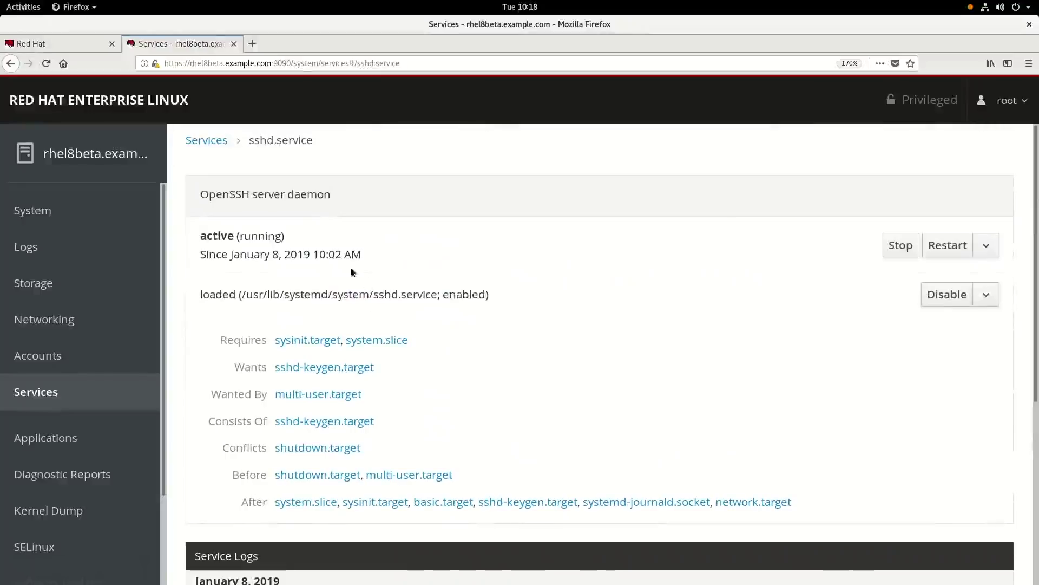
Step: Stop and disable sshd, then re-enable it and start it again
click(899, 246)
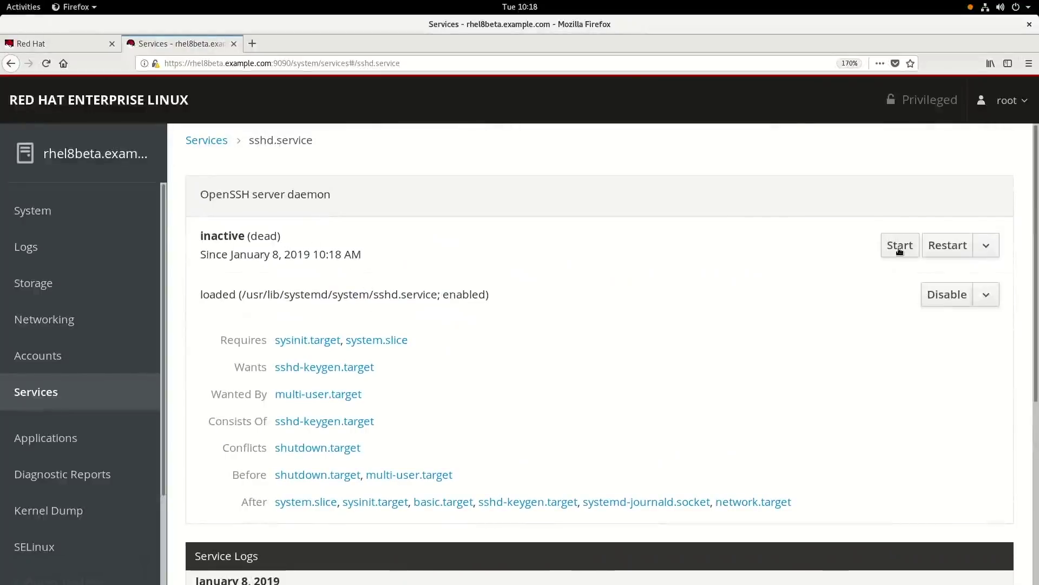
click(943, 297)
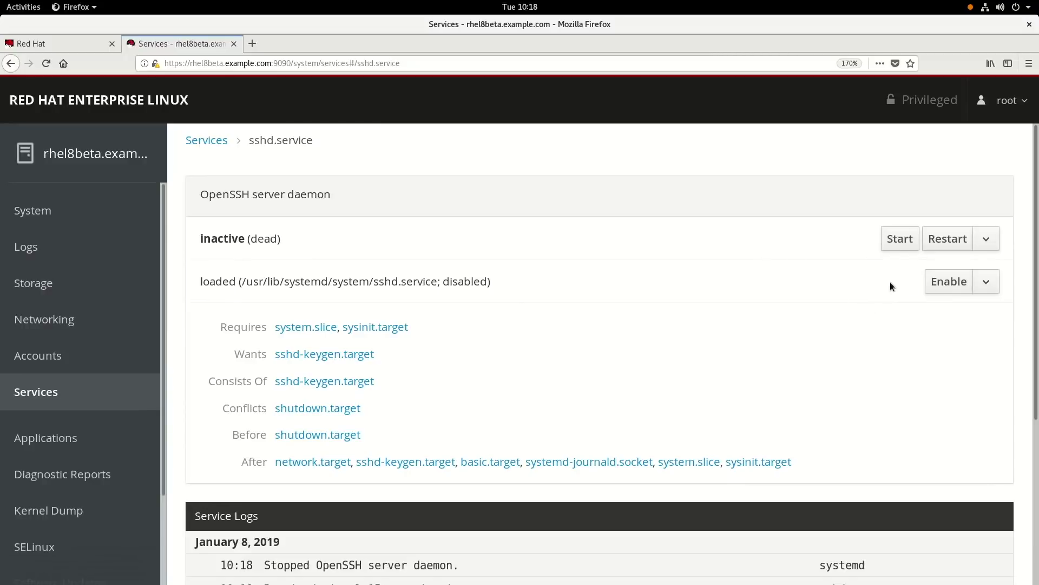
click(953, 288)
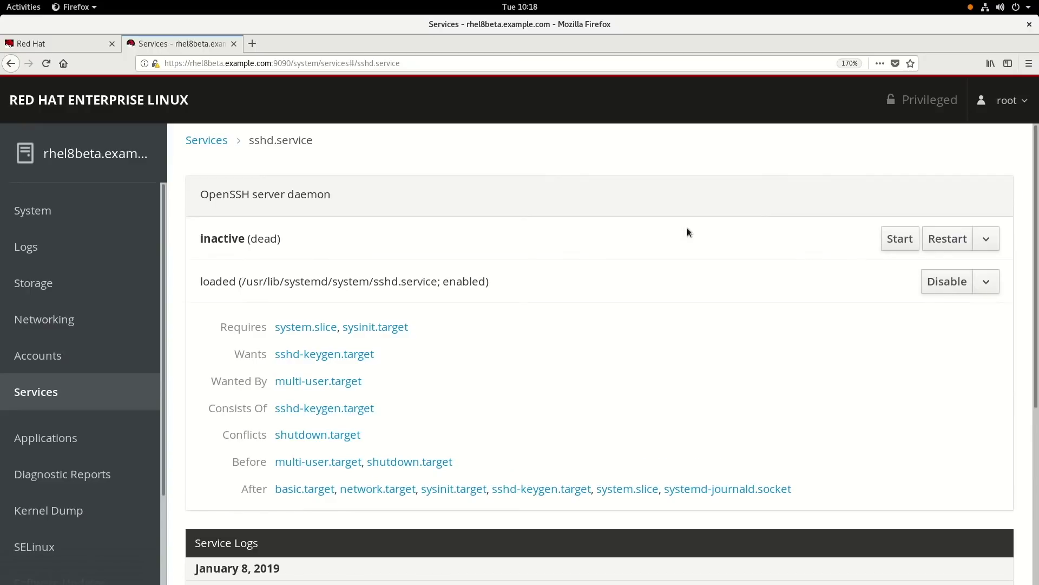
click(897, 241)
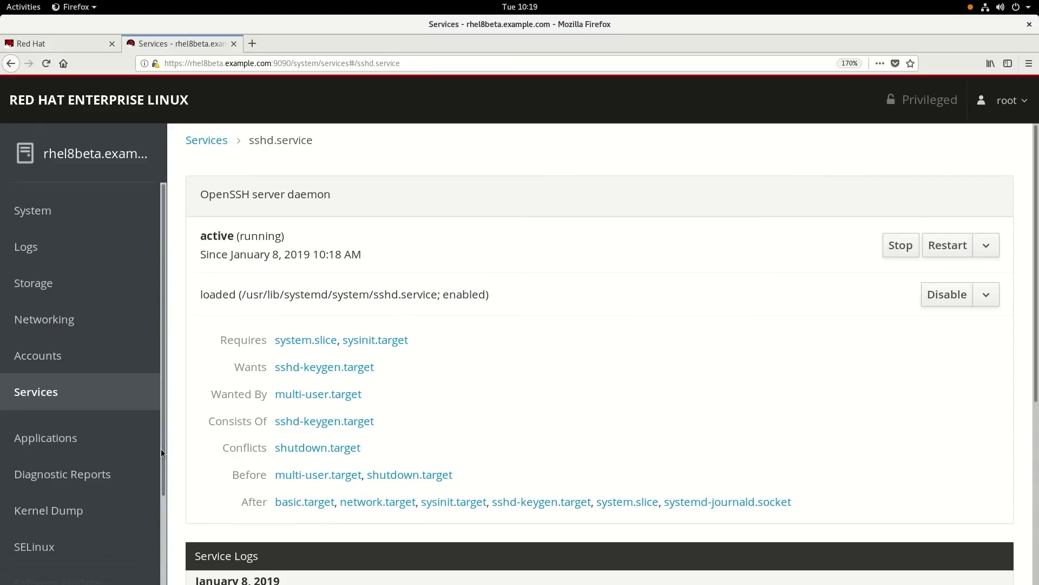
Step: Glance at the empty Applications page, then begin creating a report under Diagnostic Reports
click(57, 443)
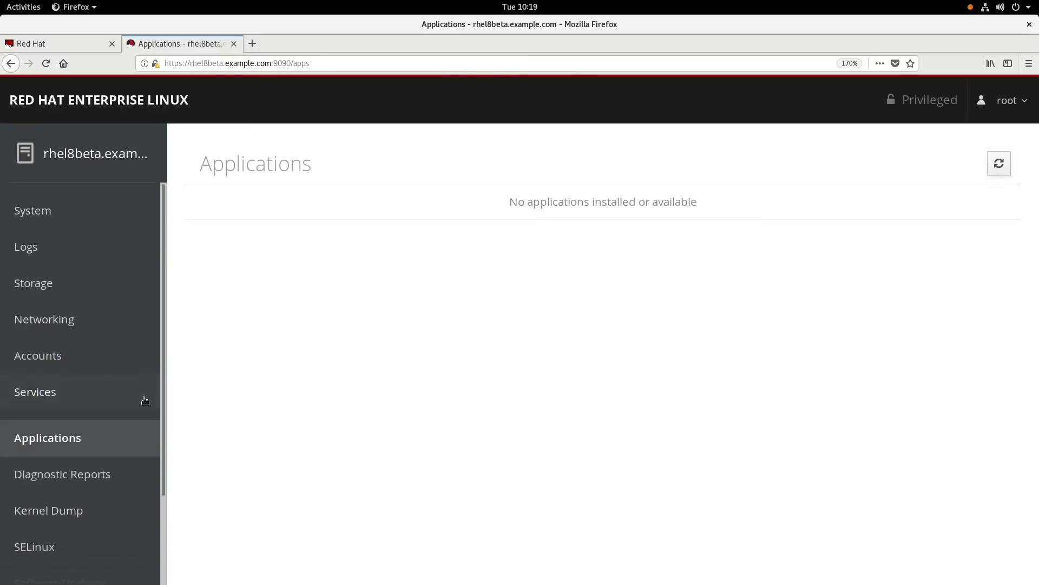
scroll(142, 399, down, 2)
click(92, 379)
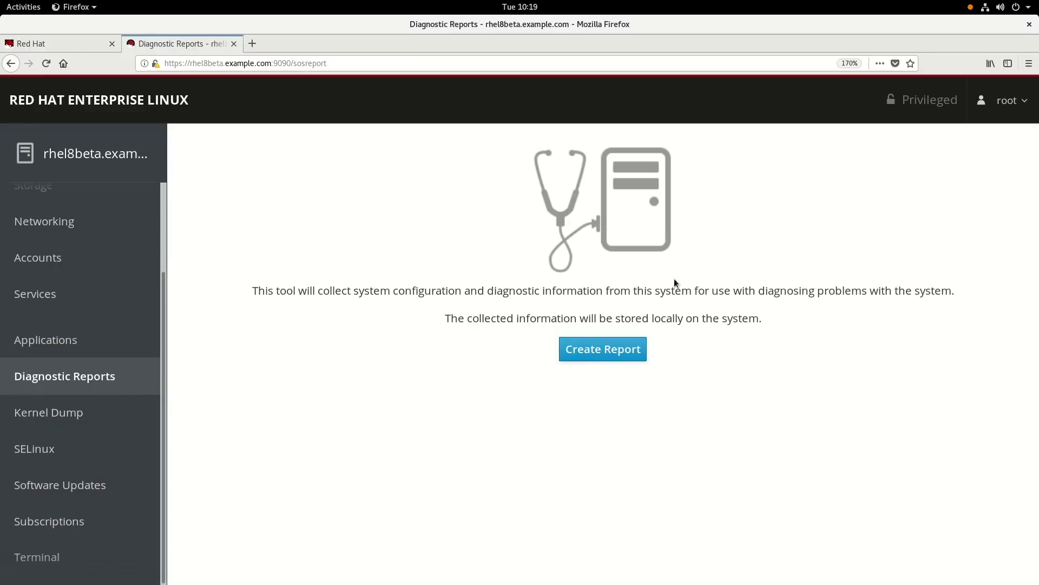
click(596, 353)
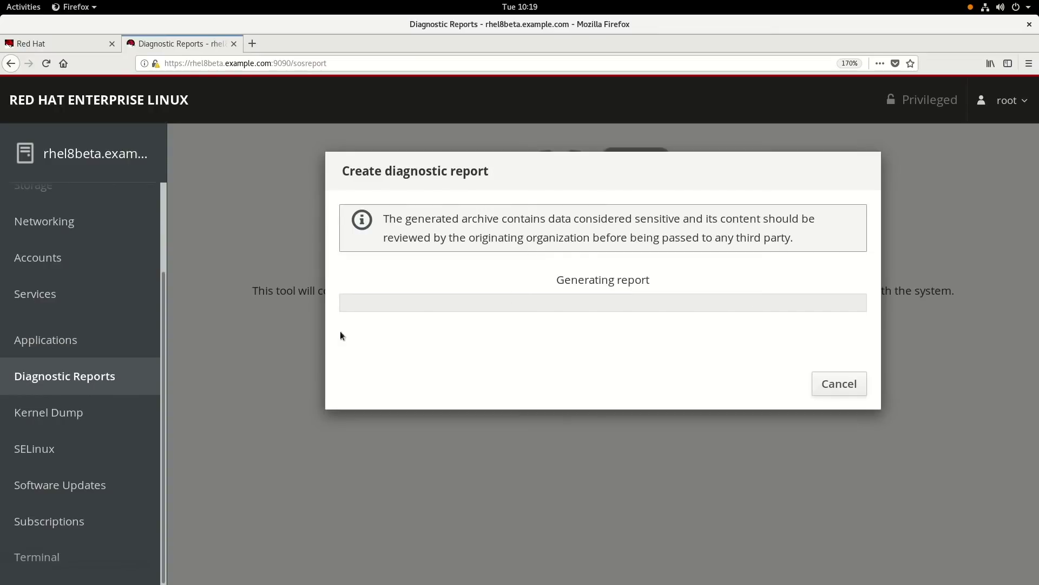
Step: Check Kernel Dump, then expand the rngd setsched error on the SELinux page
click(56, 414)
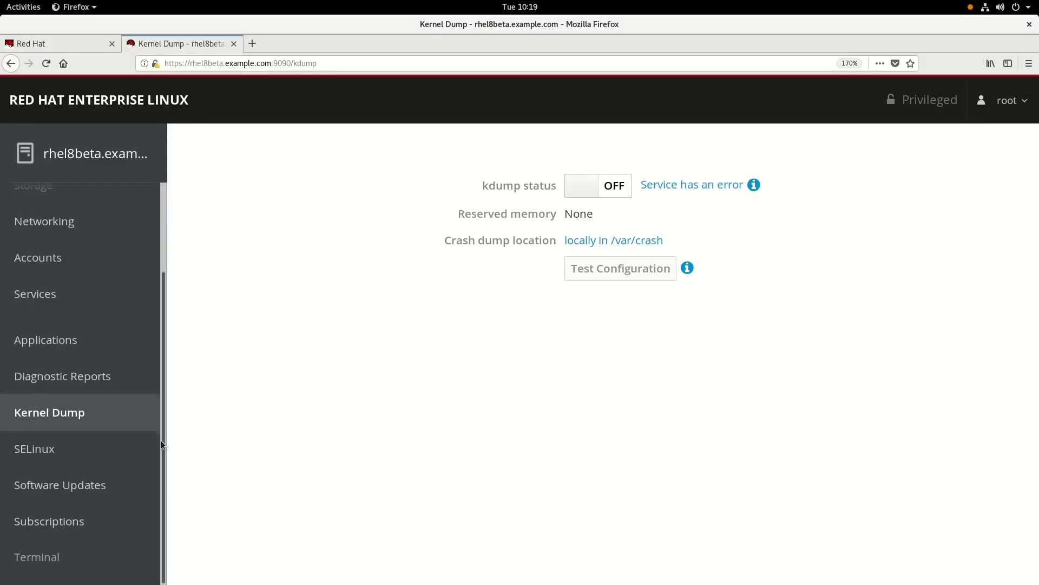
click(42, 454)
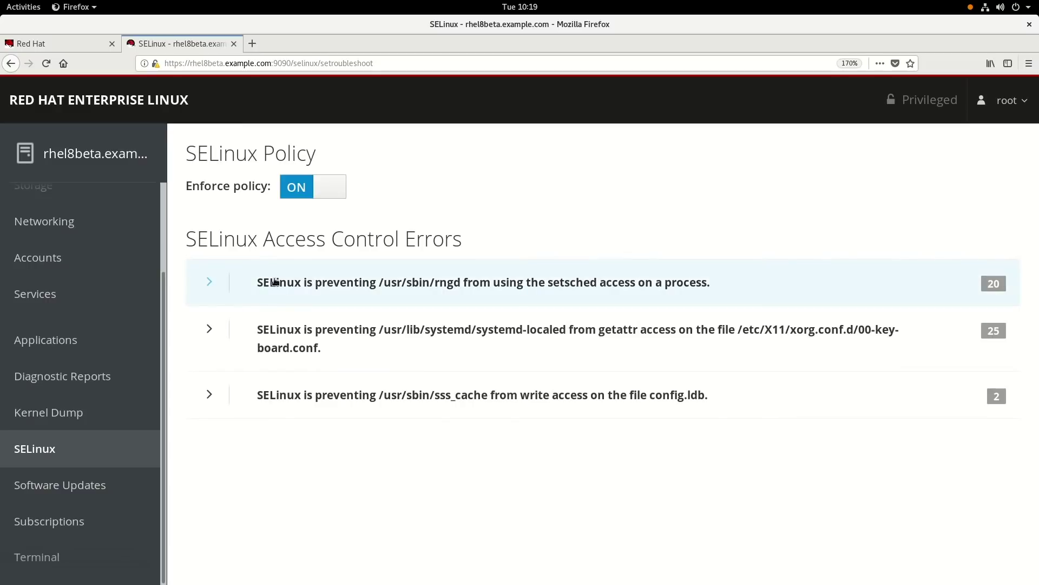
click(215, 283)
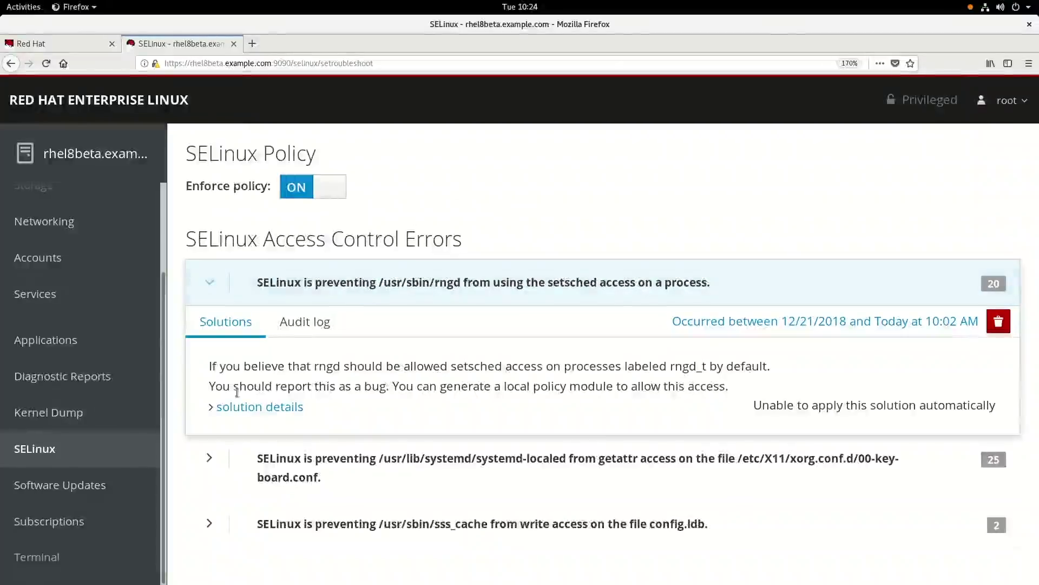
Step: Check Software Updates and Subscriptions status, then open the Terminal root shell
click(92, 486)
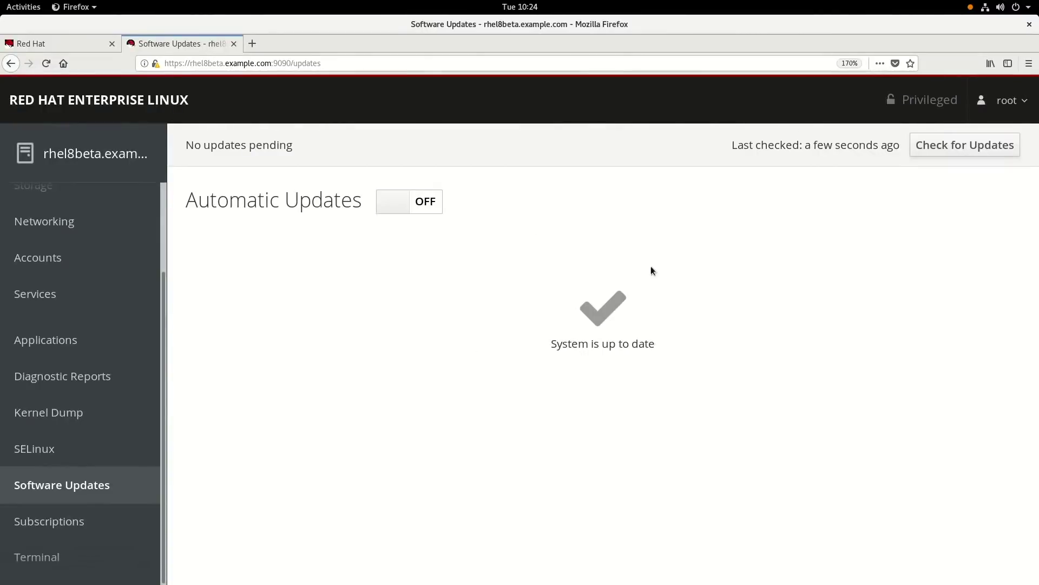
click(68, 526)
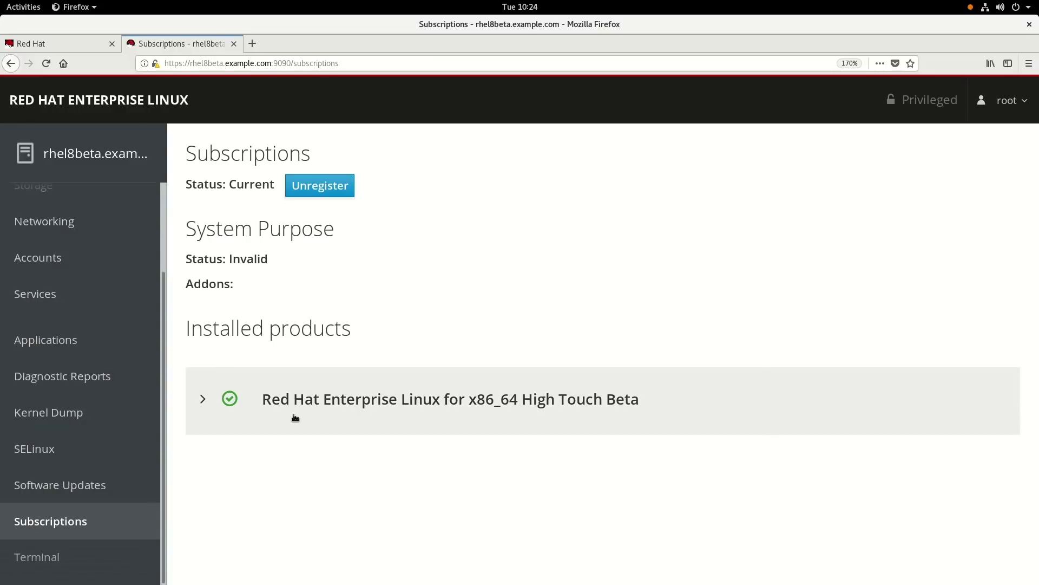
click(59, 564)
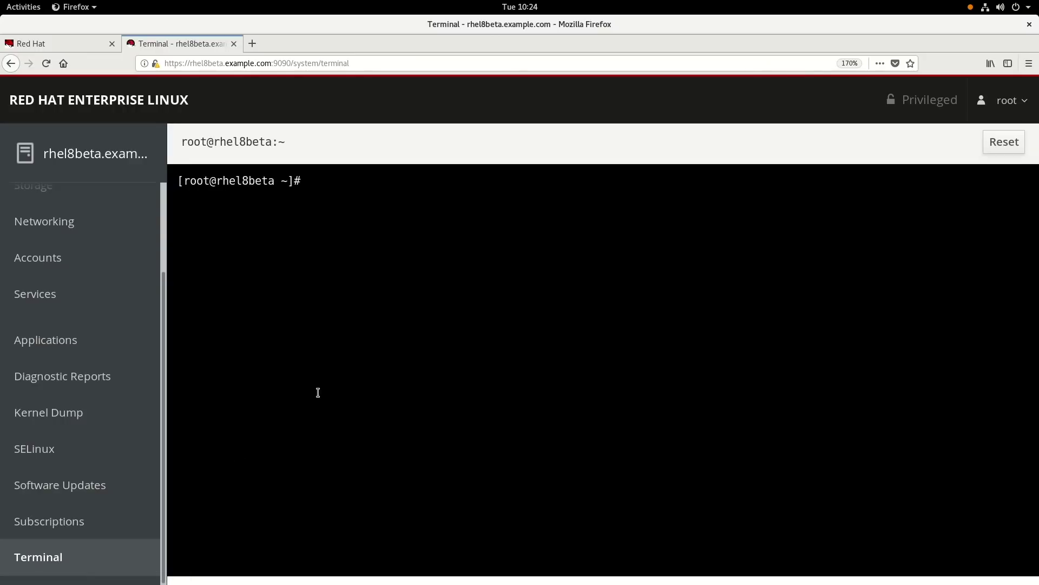
Step: Run ls -al in the web terminal to list root's home directory, including hidden files
key(Return)
key(Return)
key(Return)
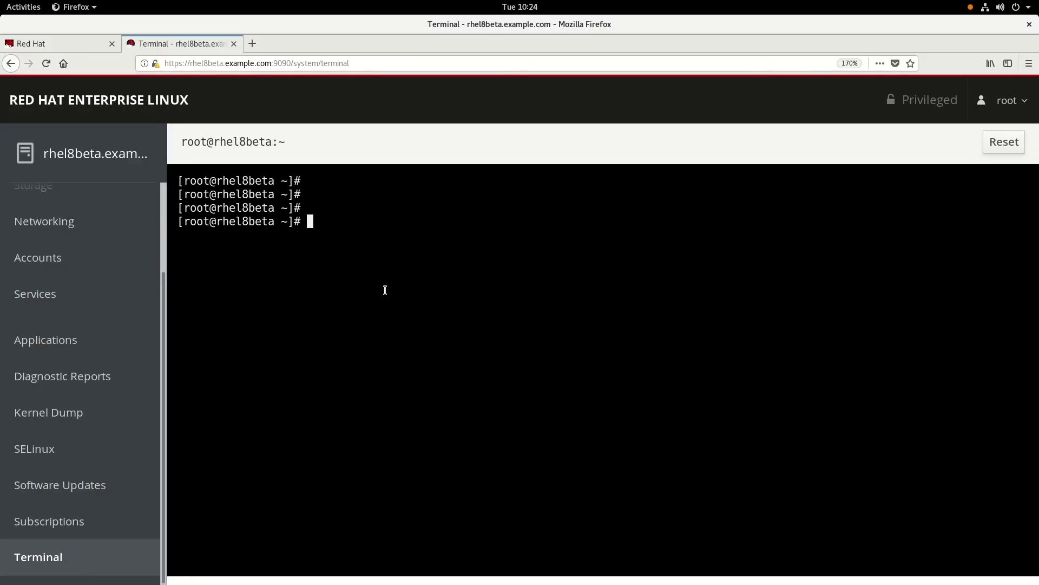
text(ls -al)
key(Return)
key(Return)
key(Return)
key(Return)
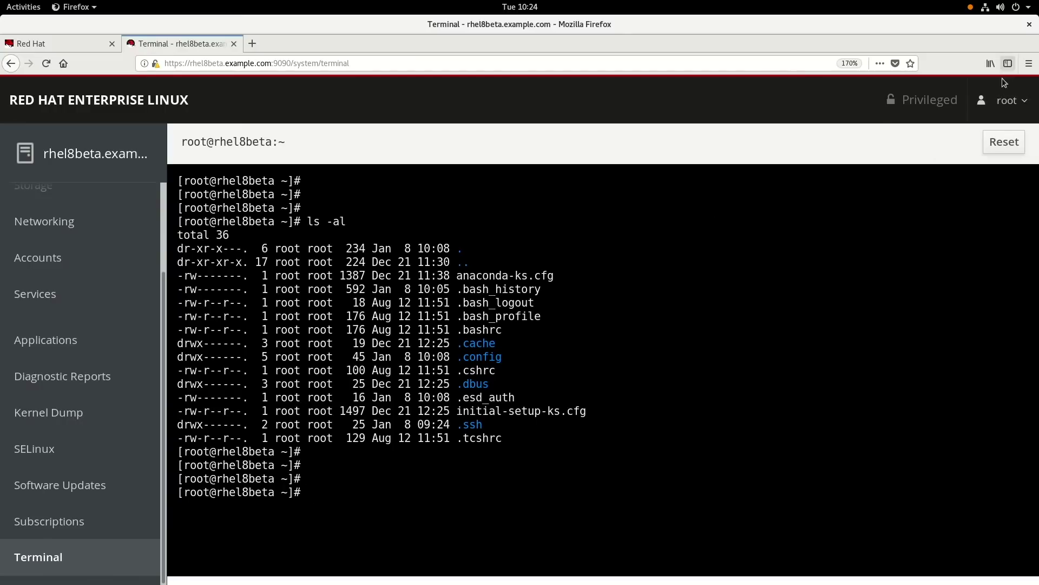
Step: Show the Web Developer tools list from the Firefox main menu
click(1029, 64)
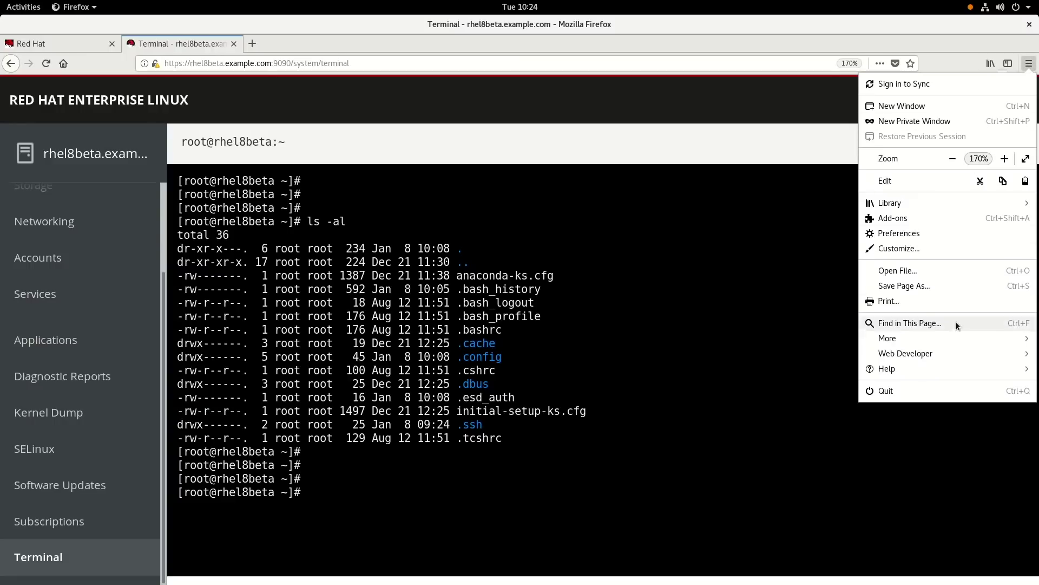
click(944, 355)
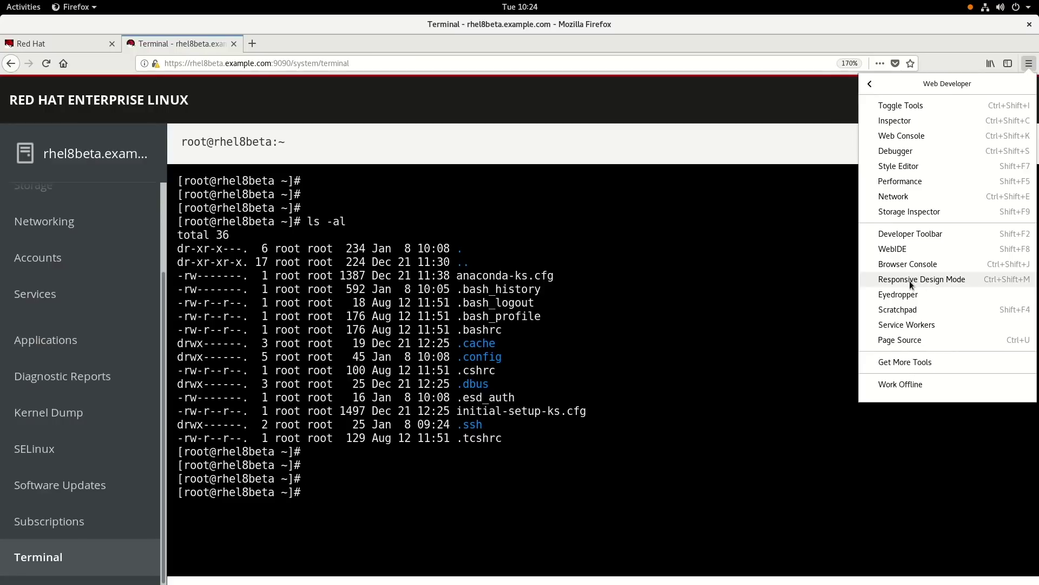
Step: Turn on Responsive Design Mode and rotate the simulated device to 480×320 landscape
click(926, 280)
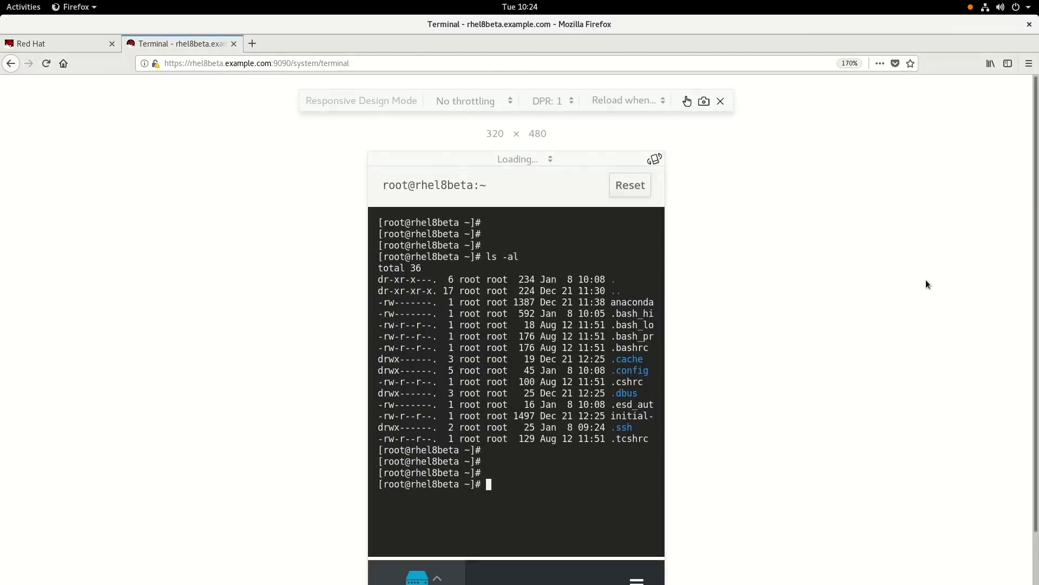
scroll(884, 277, down, 2)
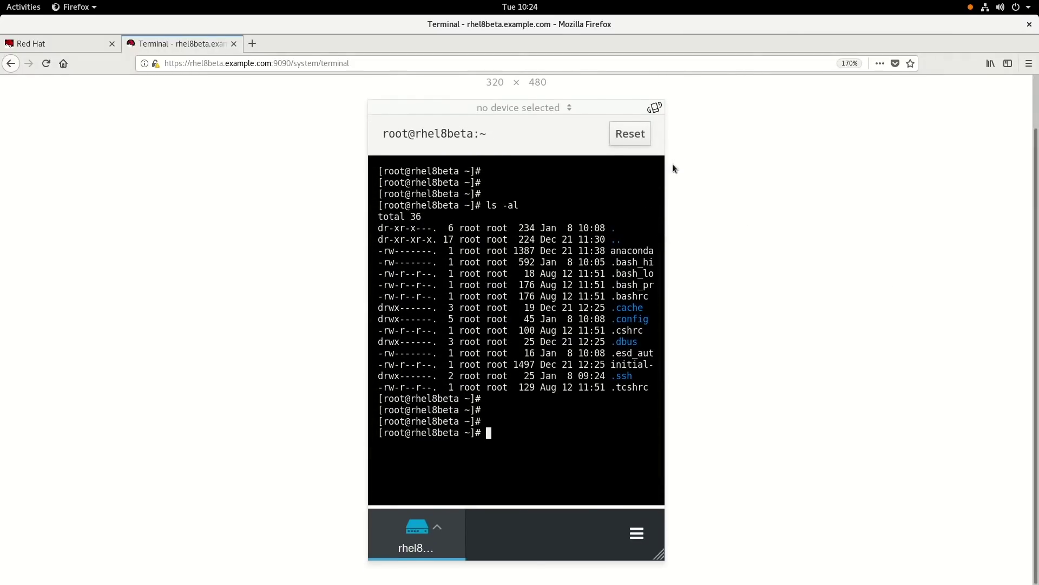
click(655, 109)
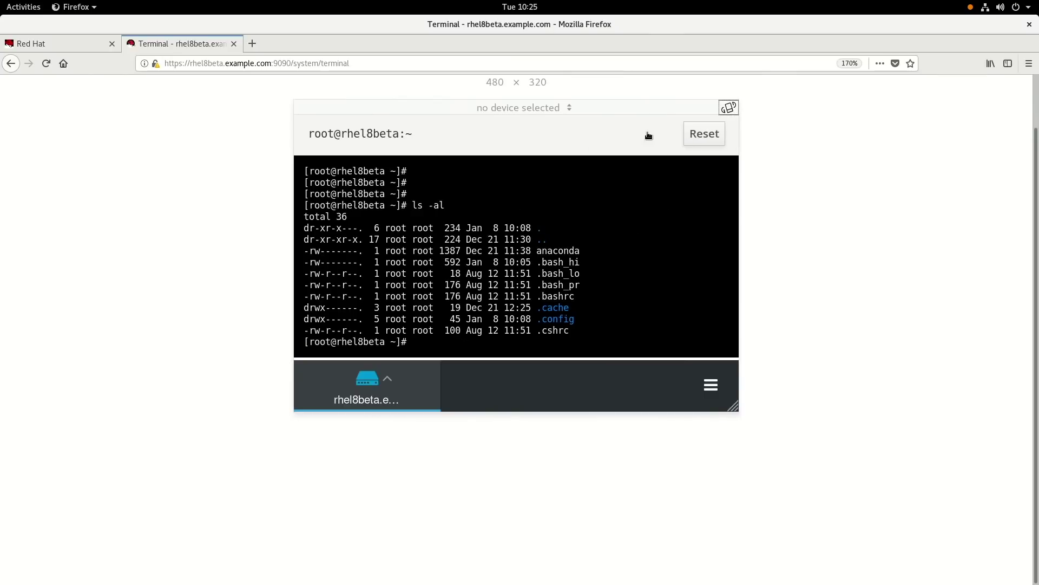
Step: Go to the System page from the host navigation menu in the mobile view
click(396, 401)
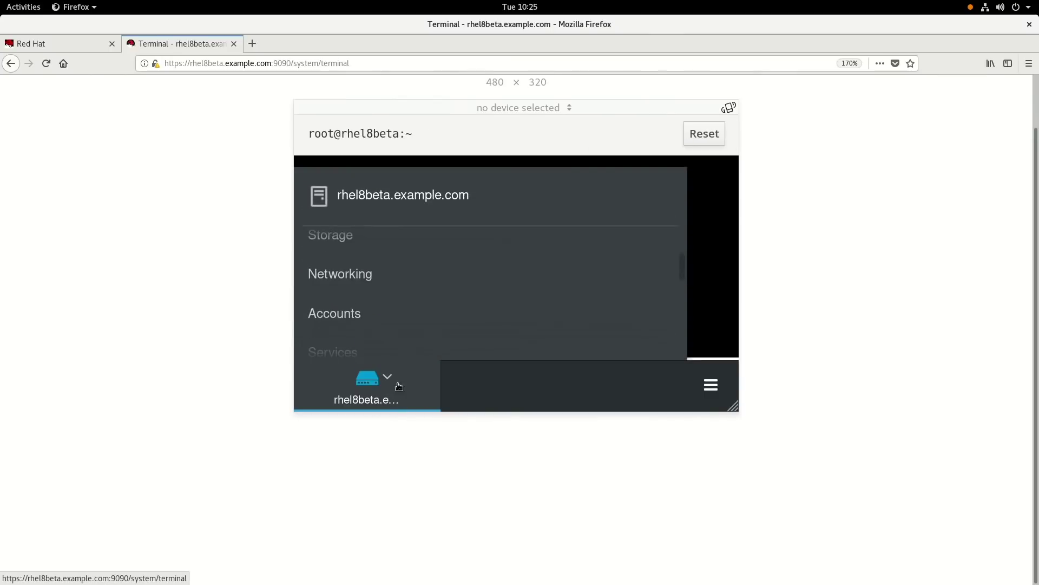
scroll(394, 296, up, 4)
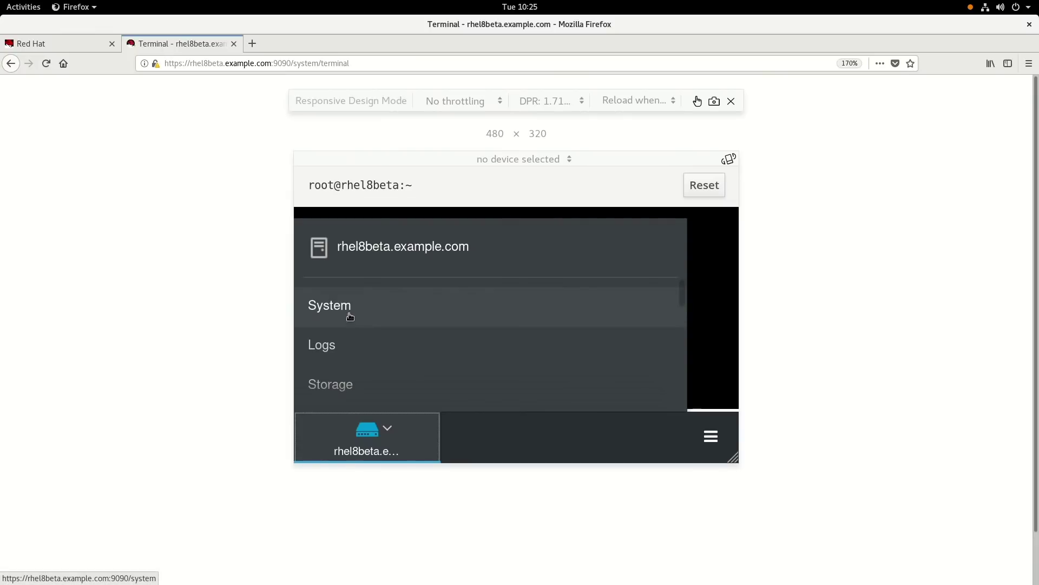
click(349, 314)
scroll(544, 309, down, 5)
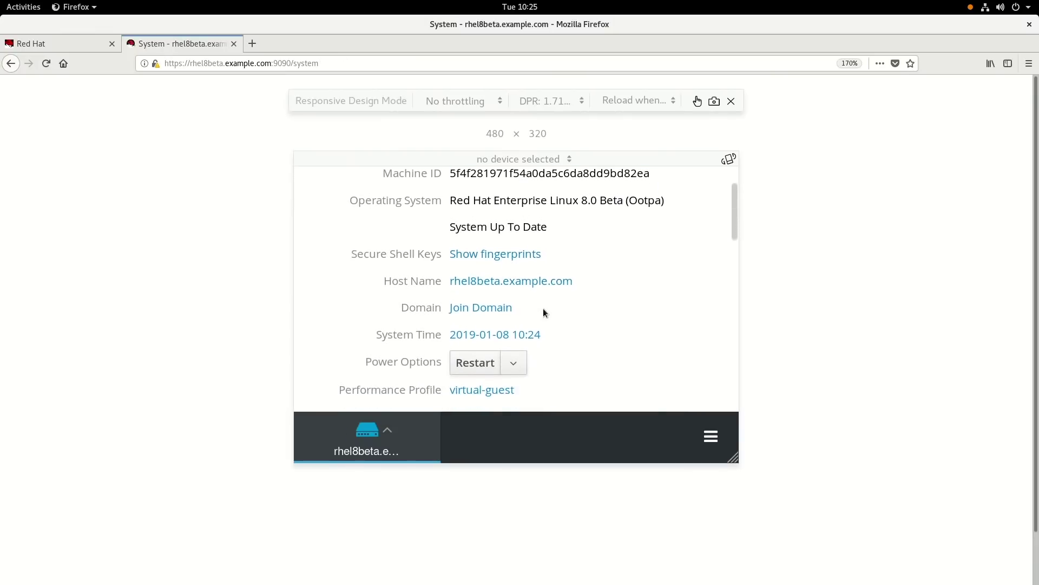
scroll(519, 365, down, 5)
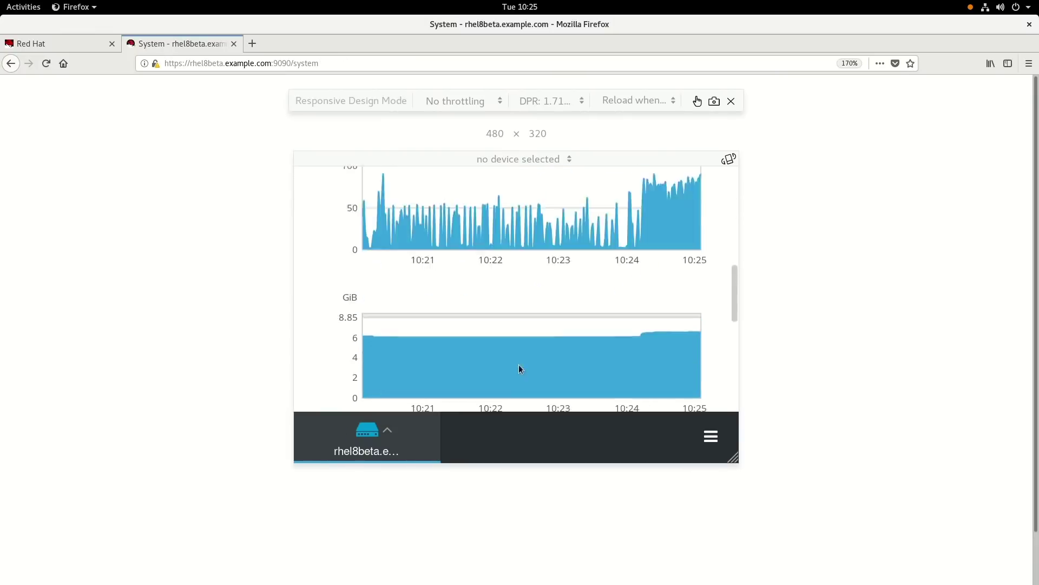
scroll(519, 363, up, 4)
scroll(490, 303, up, 3)
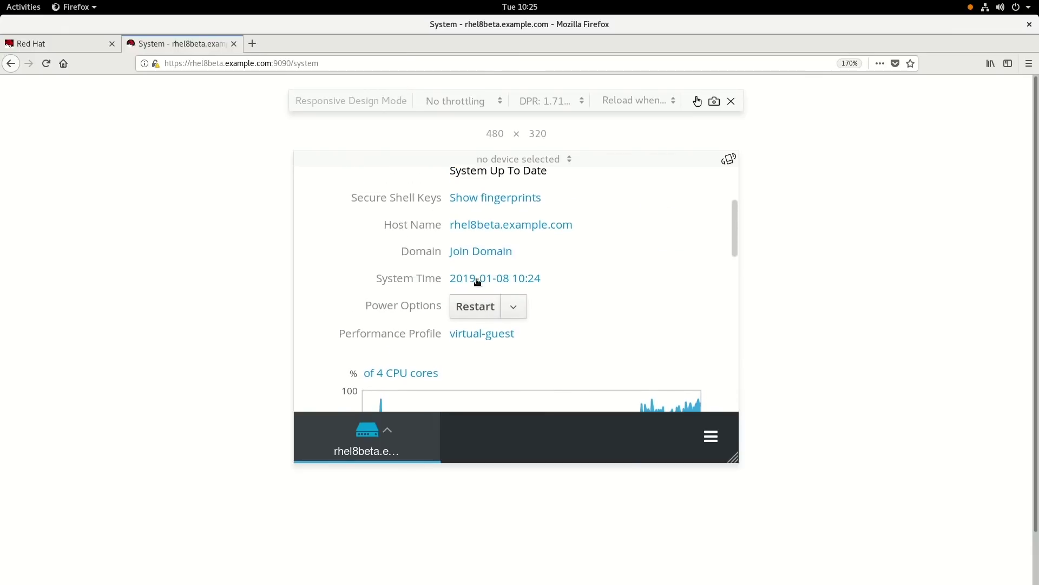
Step: Bring up the machine restart options, then cancel without restarting
click(471, 310)
scroll(641, 357, down, 1)
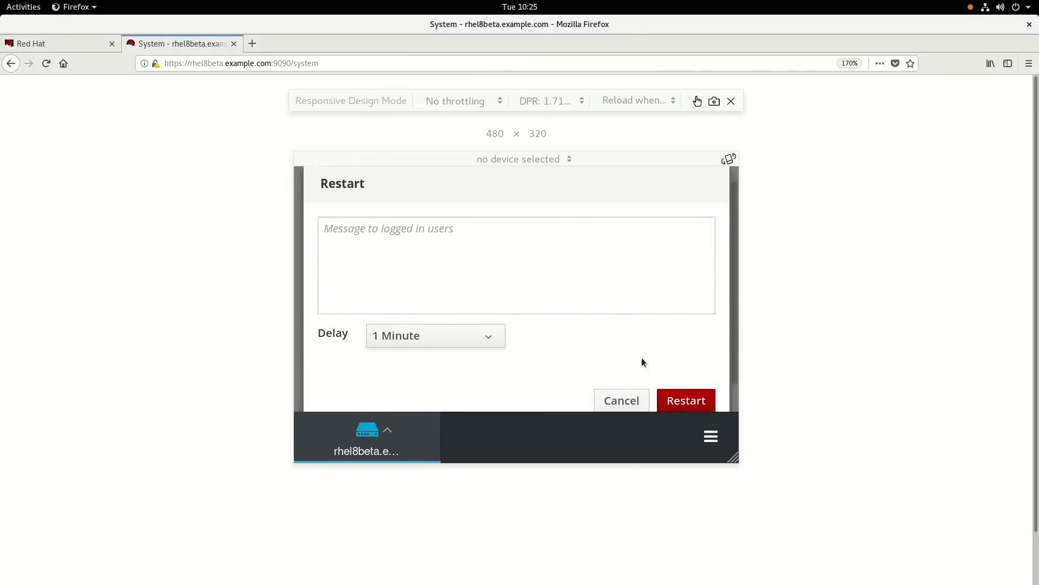
scroll(627, 383, up, 1)
click(621, 410)
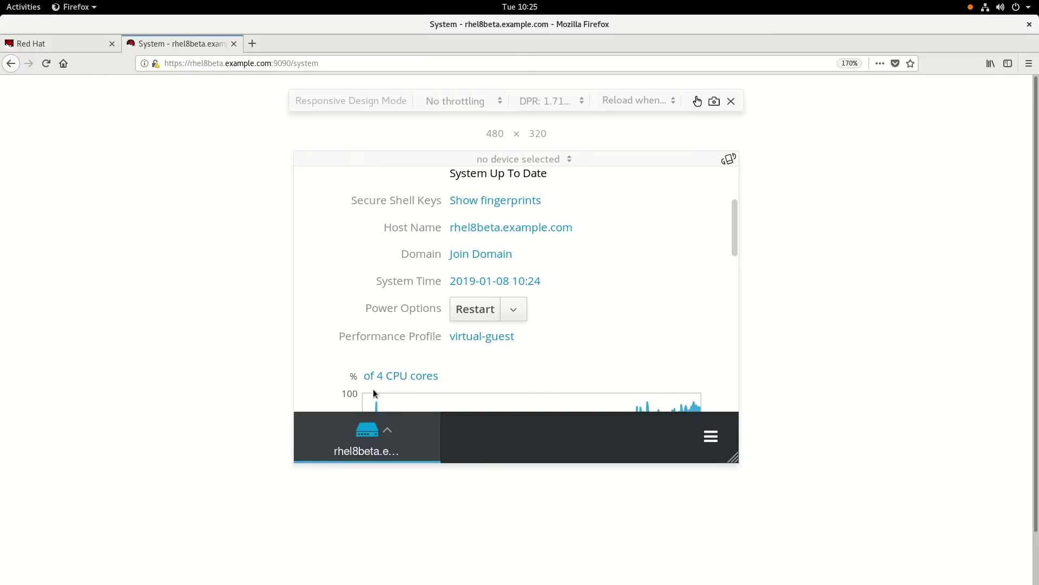
Step: On the Storage page, expand the rhel volume group's 30 GiB root file system
click(366, 434)
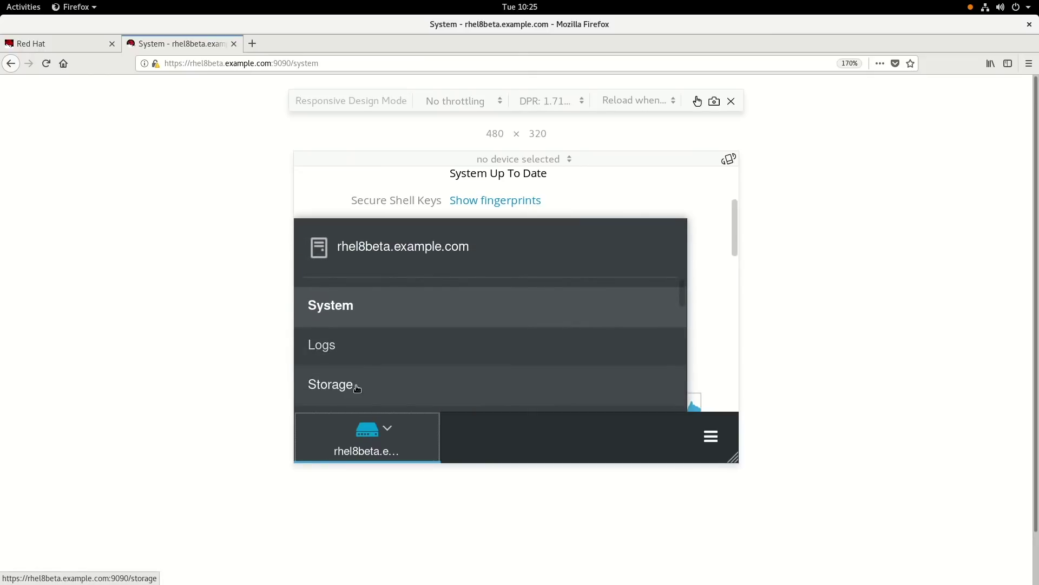
click(346, 385)
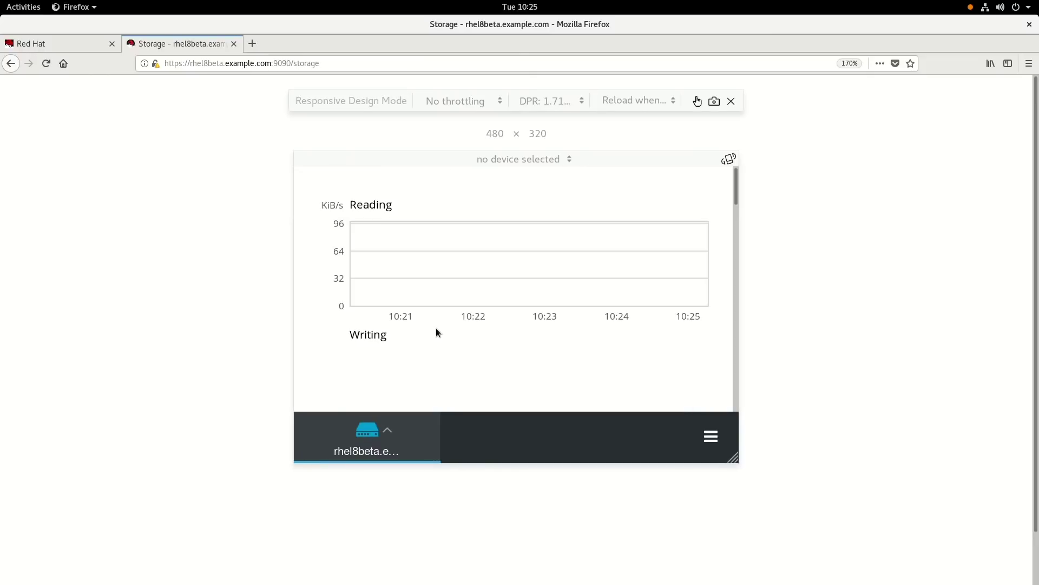
scroll(437, 326, down, 6)
scroll(437, 326, down, 1)
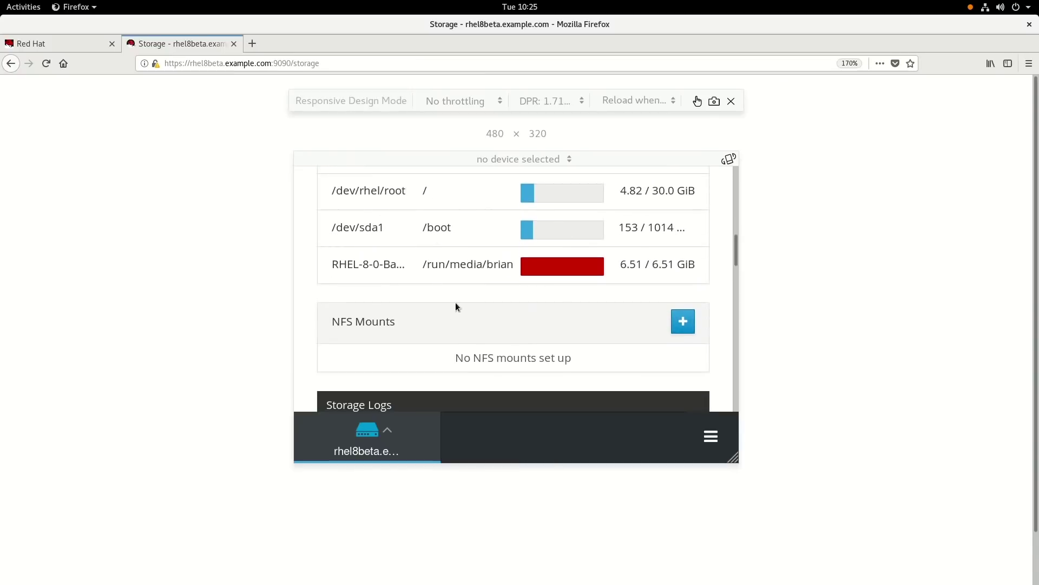
scroll(458, 295, up, 3)
click(439, 248)
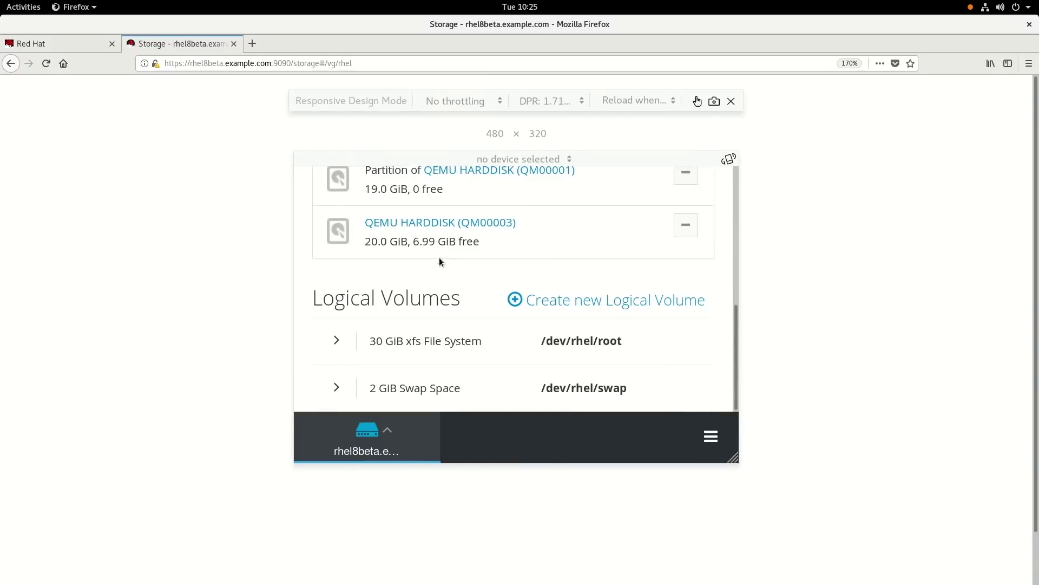
click(347, 342)
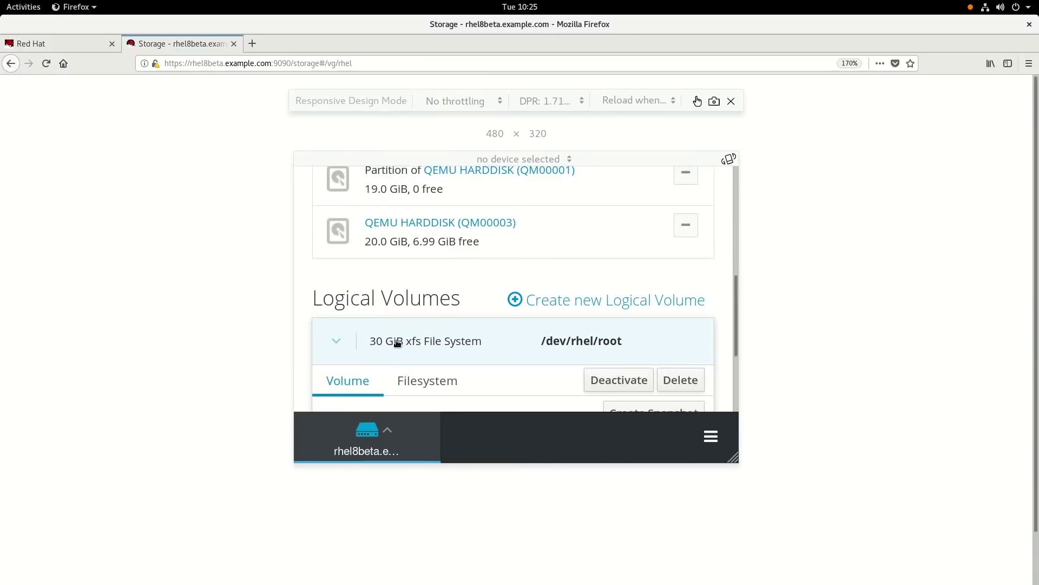
Step: Grow the root logical volume to 35.2 GiB
scroll(463, 339, down, 2)
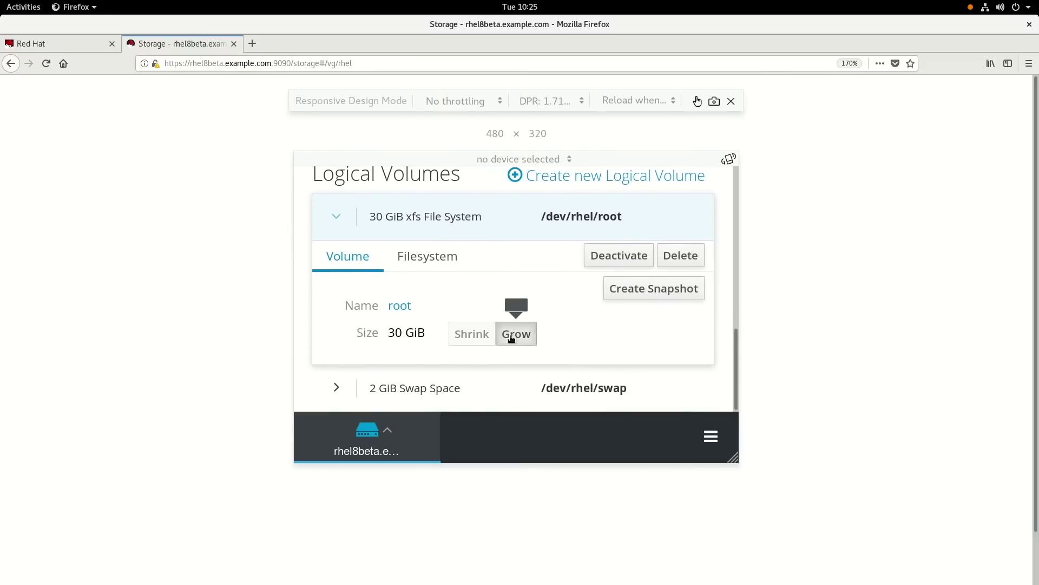
click(510, 334)
drag(535, 246, 563, 247)
click(683, 314)
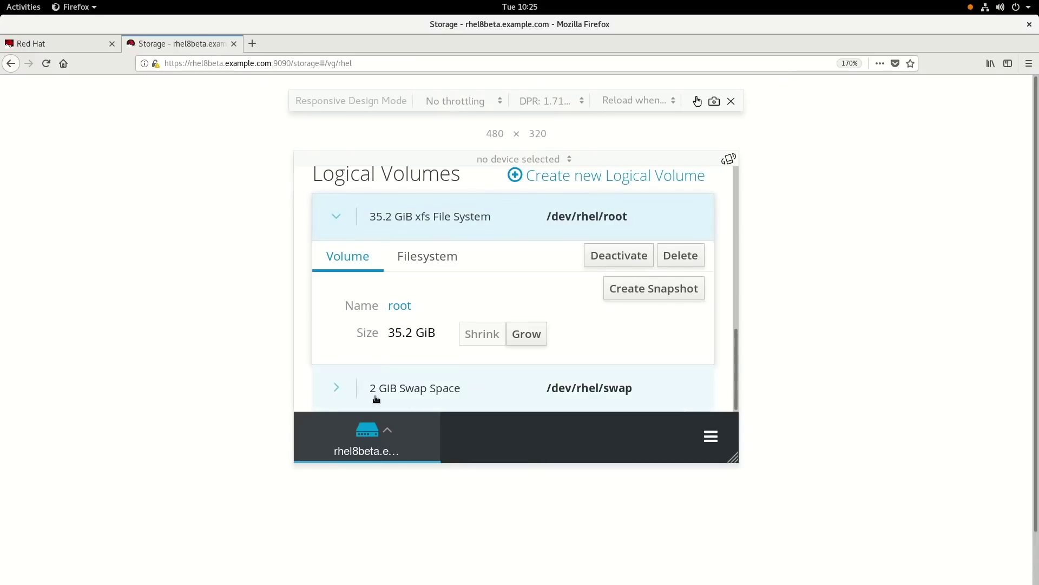
Step: Open testuser's details on the Accounts page and dismiss the Set Password form unchanged
click(366, 431)
scroll(374, 374, down, 3)
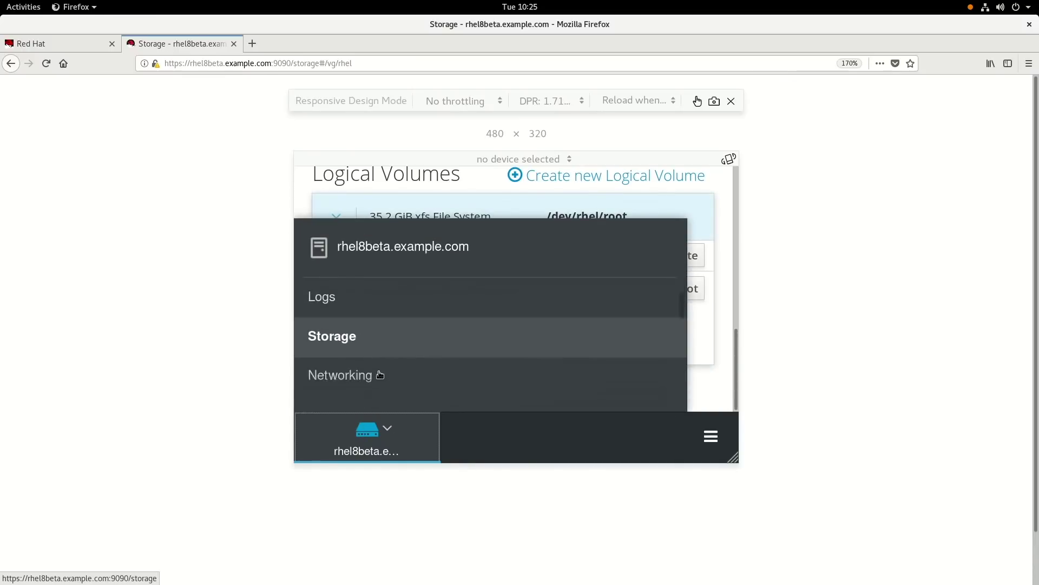
click(360, 342)
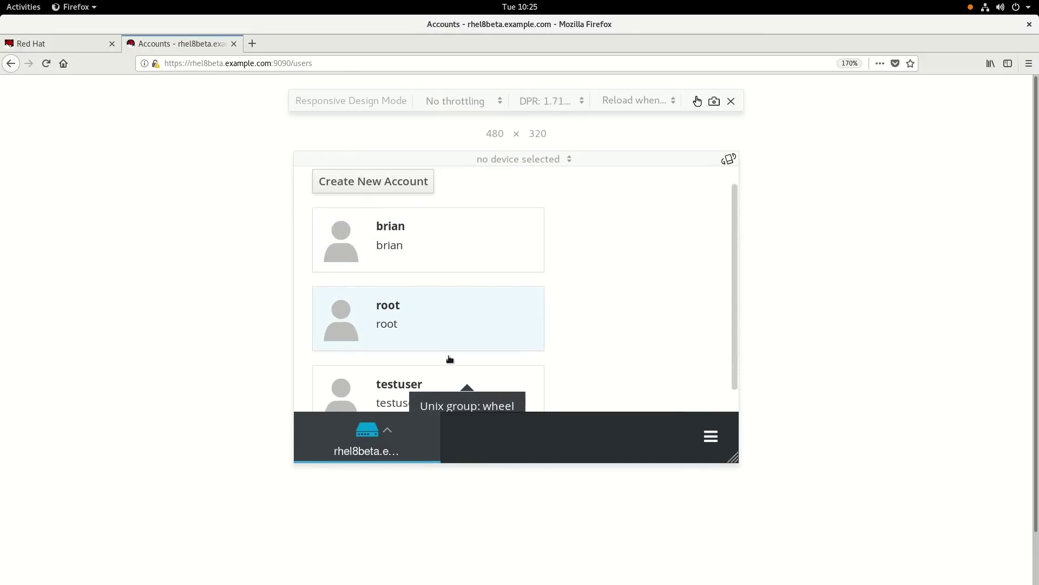
scroll(428, 335, down, 1)
click(387, 361)
scroll(547, 343, down, 5)
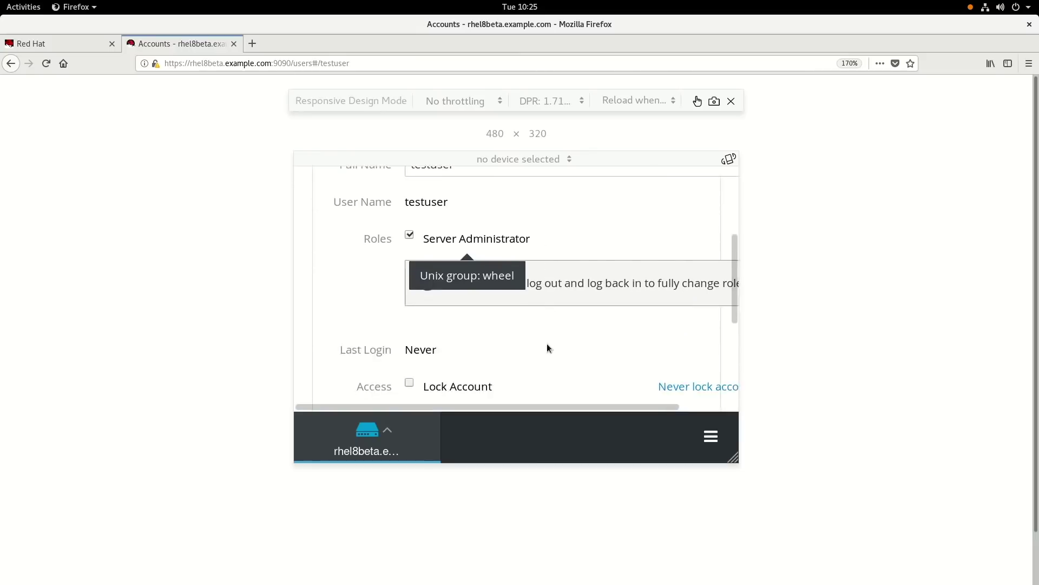
click(456, 278)
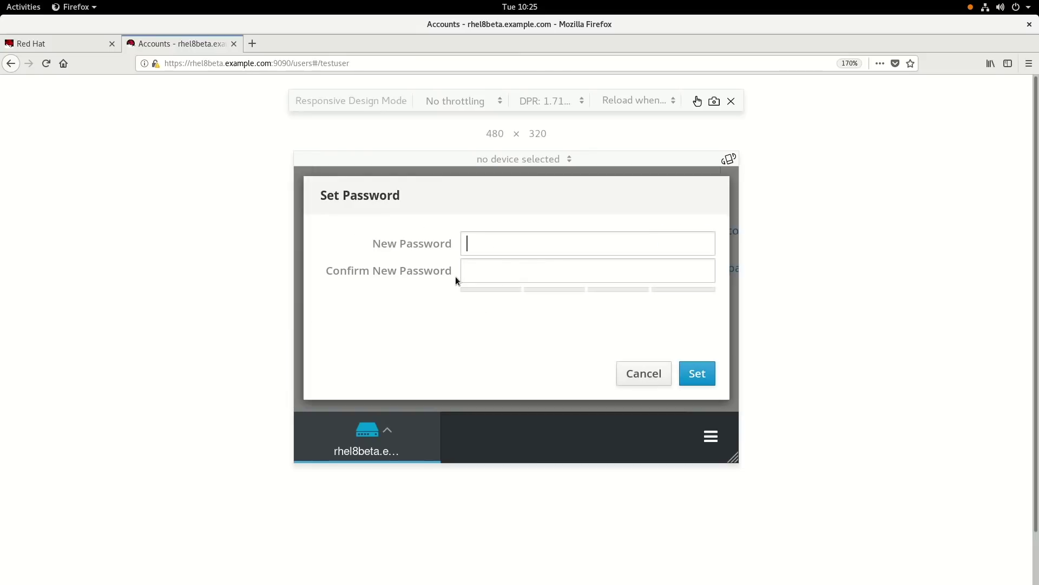
click(660, 382)
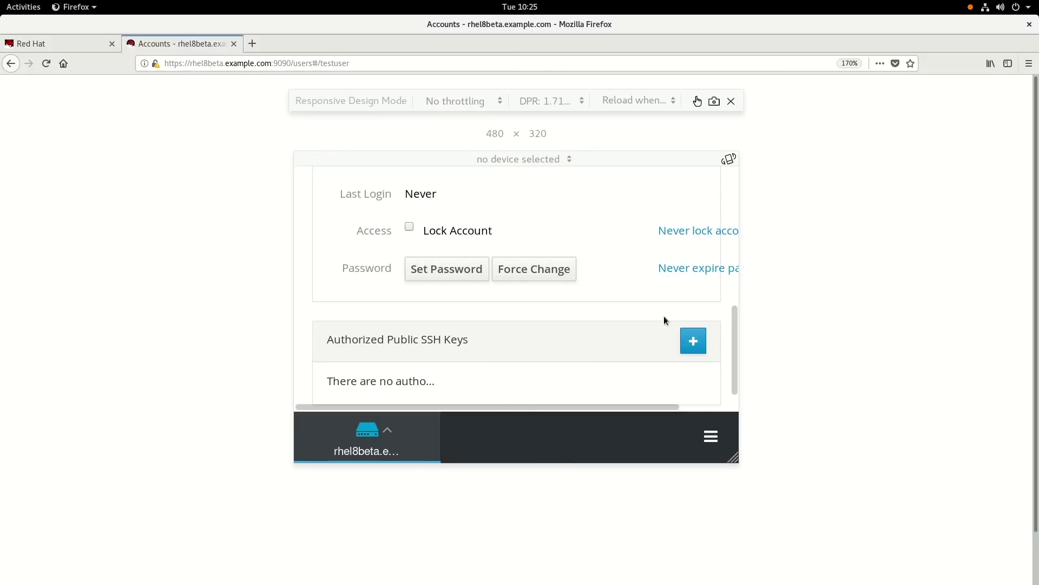
Step: Turn off Responsive Design Mode to restore the full desktop layout
click(1029, 64)
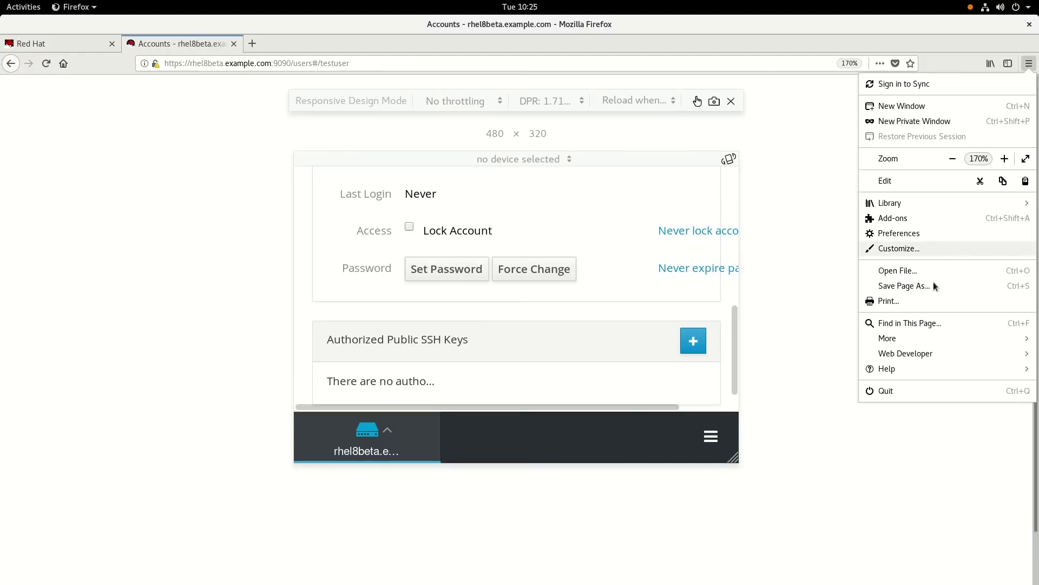
click(926, 353)
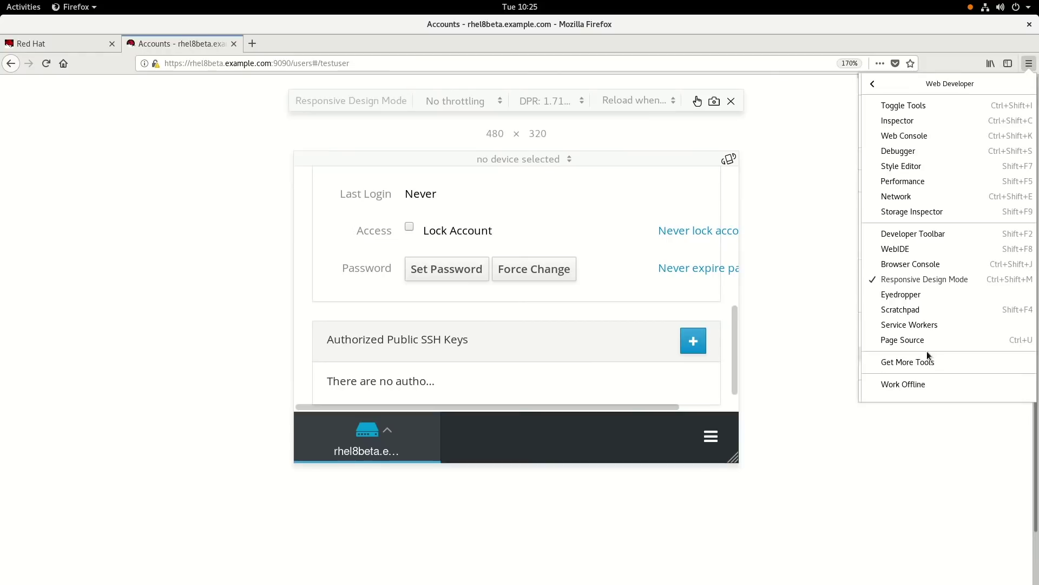
click(900, 278)
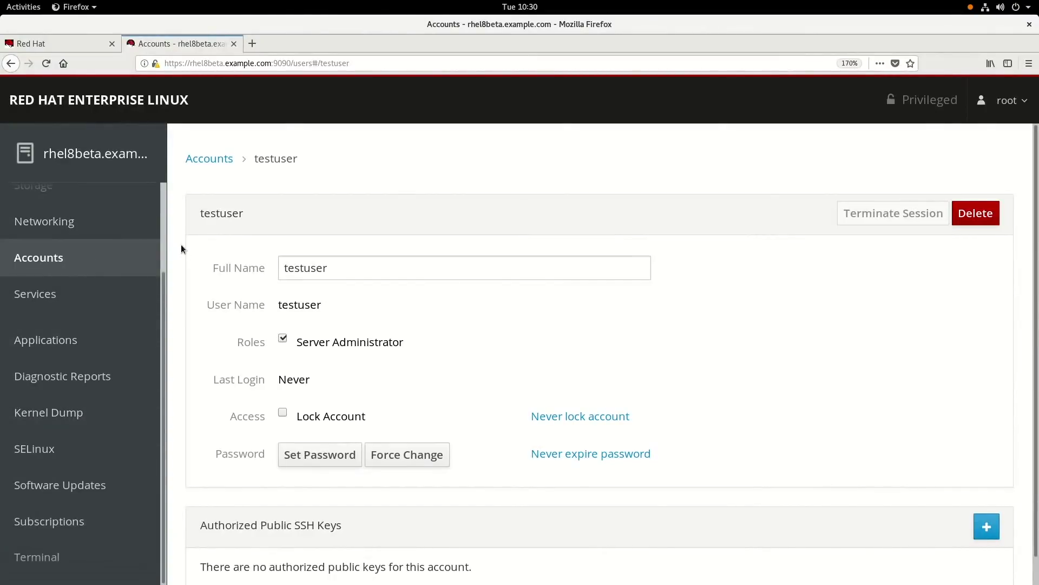
Step: Run 'yum search cockpit' in GNOME Terminal
key(alt+Tab)
text(y)
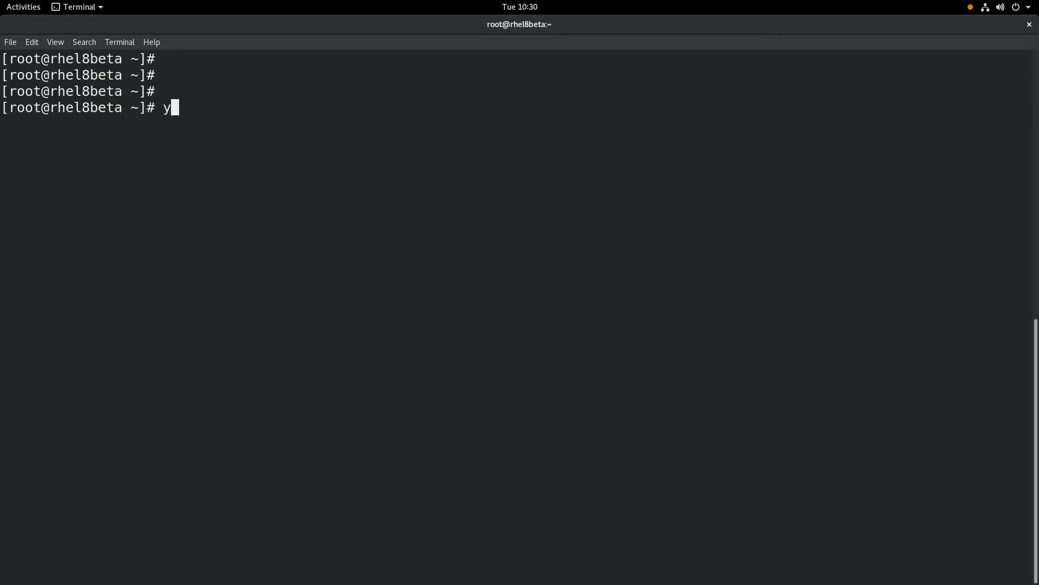
text(um search cockpit)
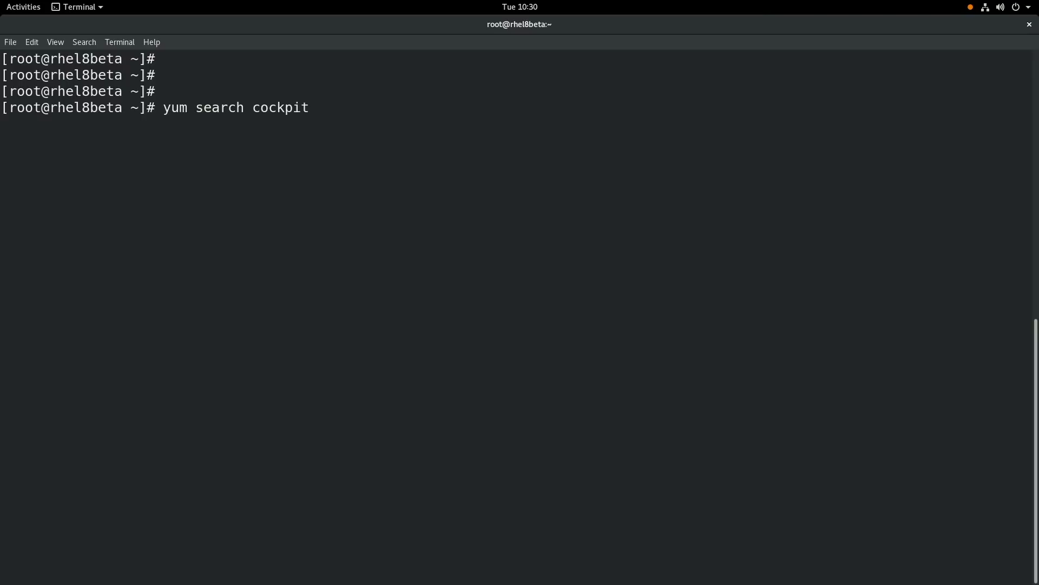
key(Return)
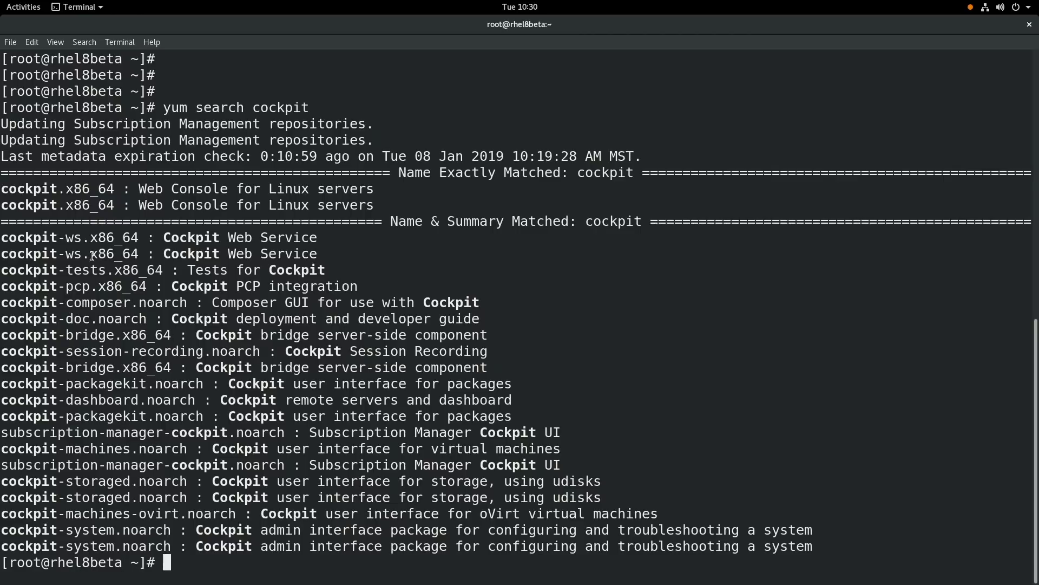
Step: Highlight cockpit-composer, cockpit-session-recording, cockpit-machines and cockpit-dashboard in the results
double_click(75, 301)
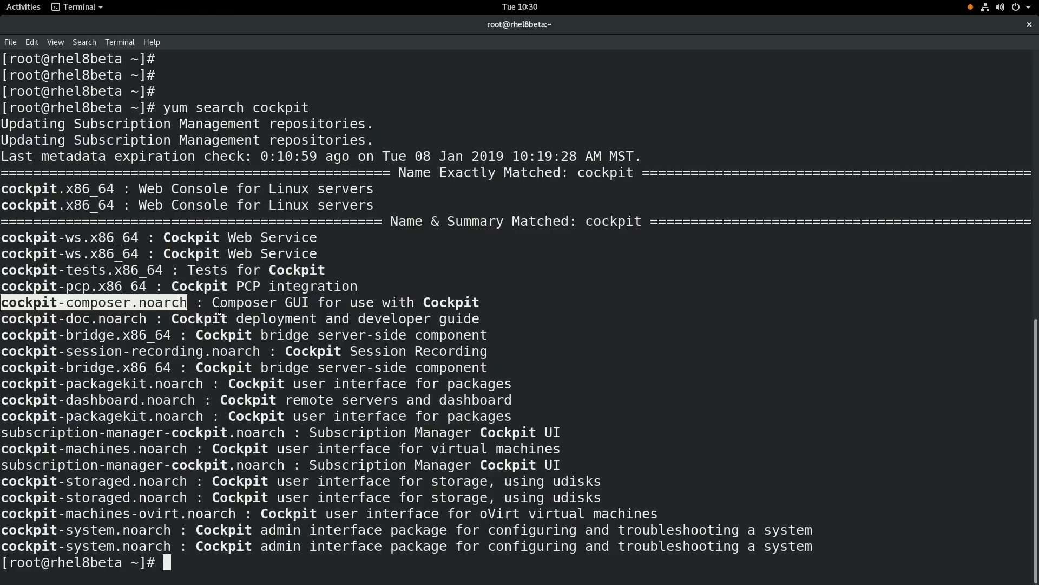
double_click(93, 353)
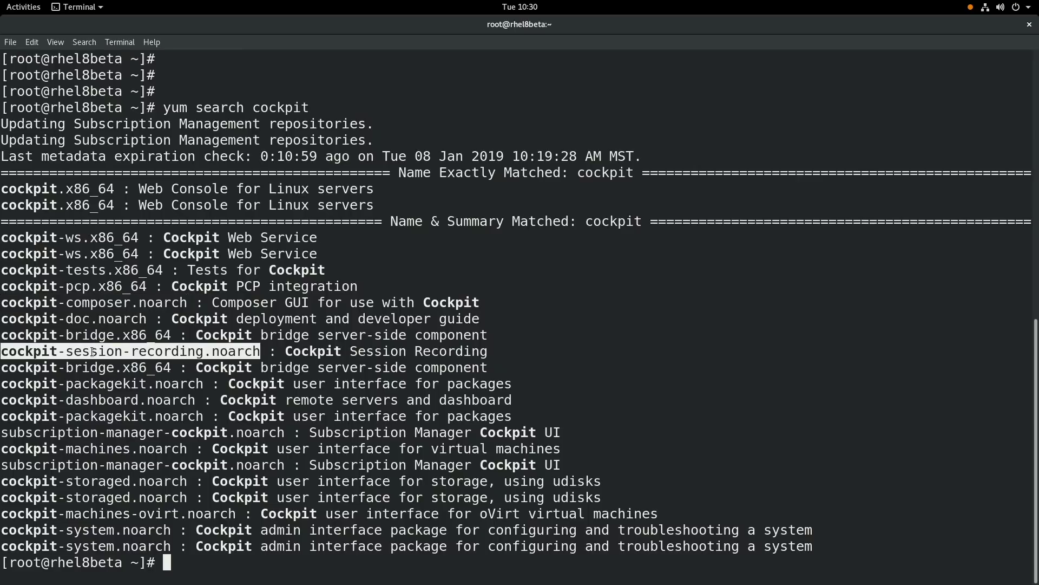
double_click(103, 448)
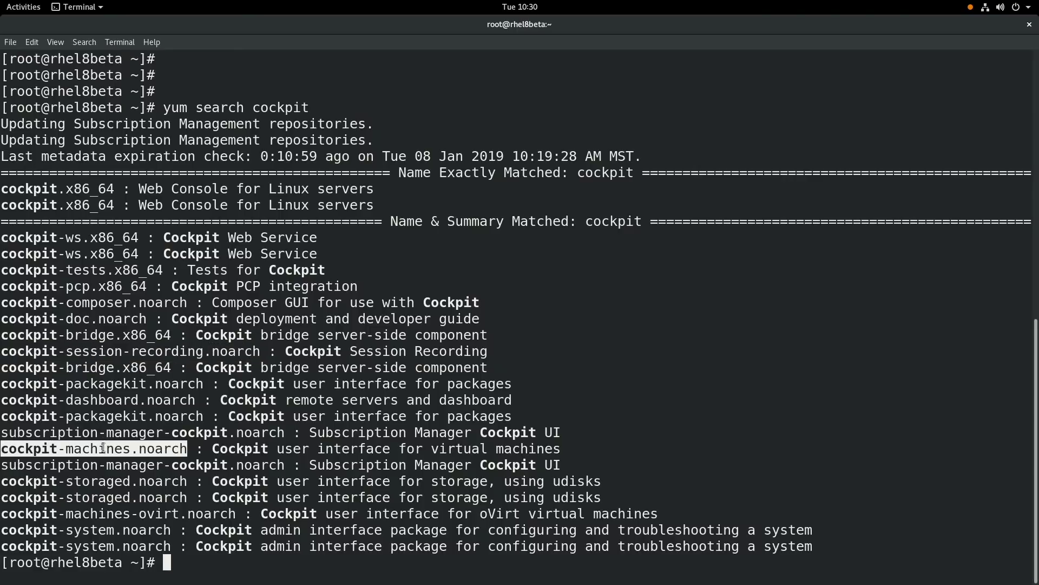
double_click(110, 402)
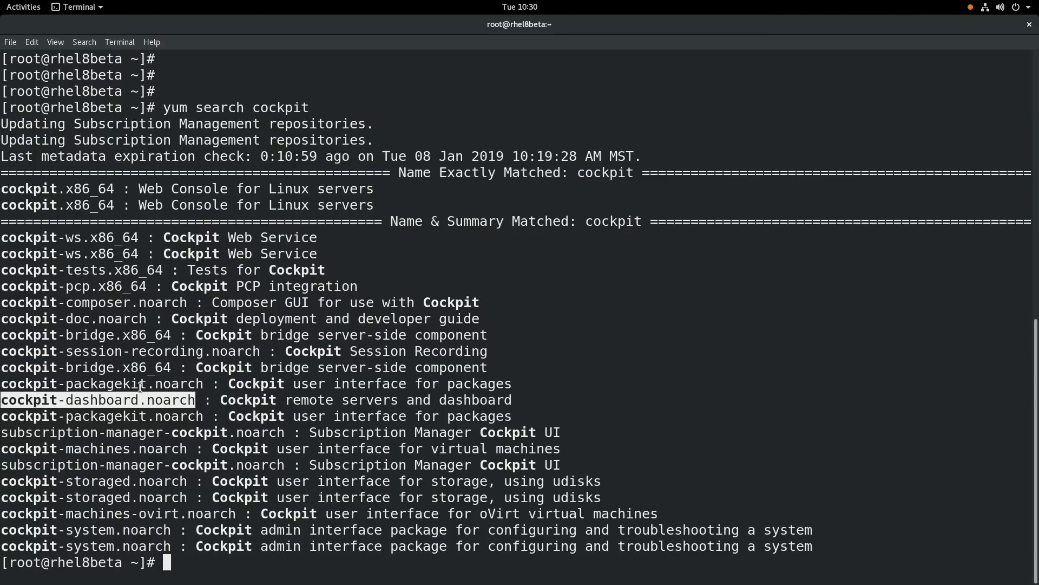
Step: Install cockpit-session-recording.noarch and tlog with yum install, confirming with y
key(Return)
key(Return)
text(y)
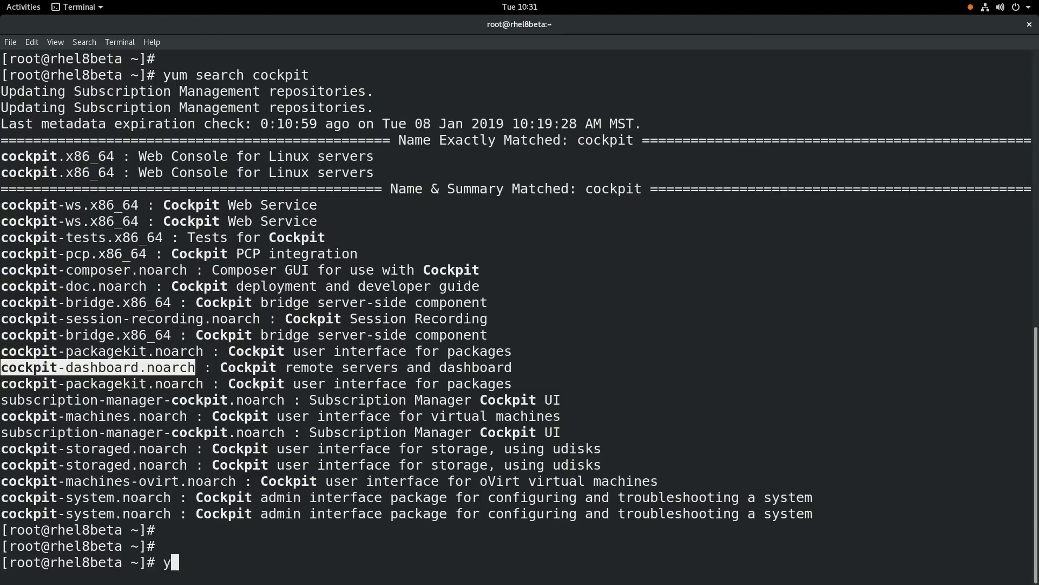
text(um install)
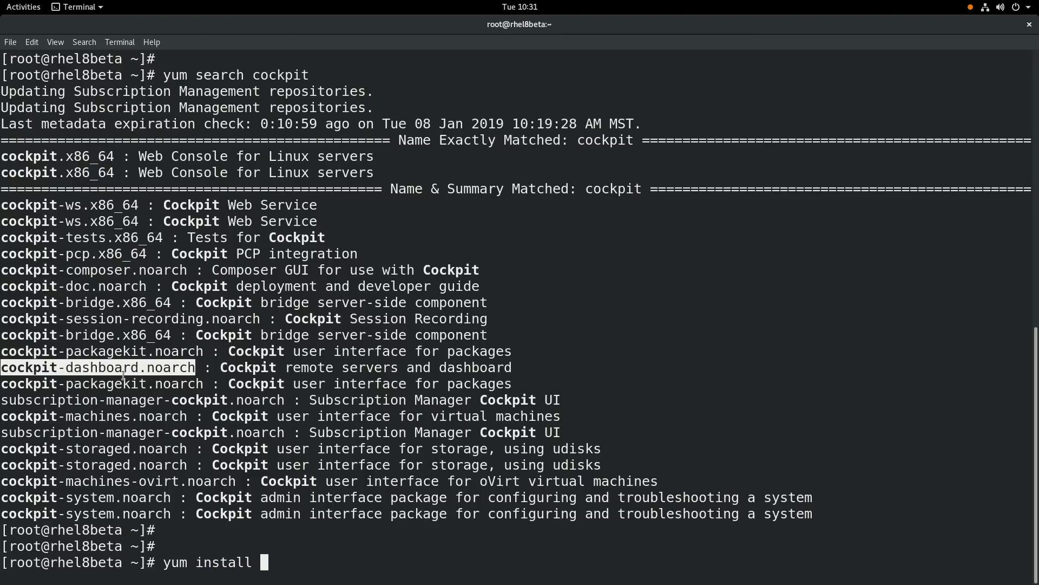
double_click(94, 324)
middle_click(94, 324)
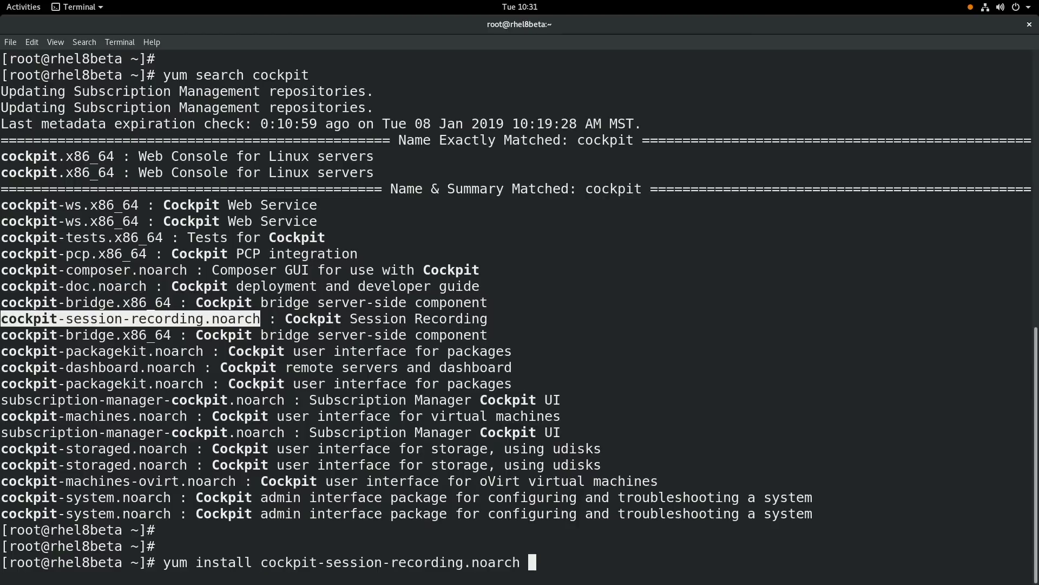
text(tlog)
key(Return)
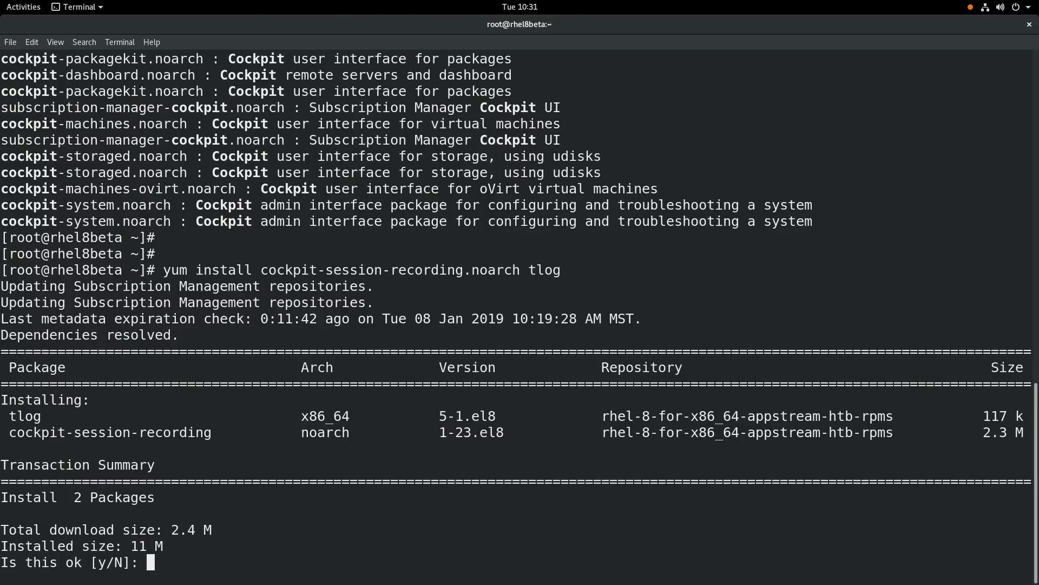
text(y)
key(Return)
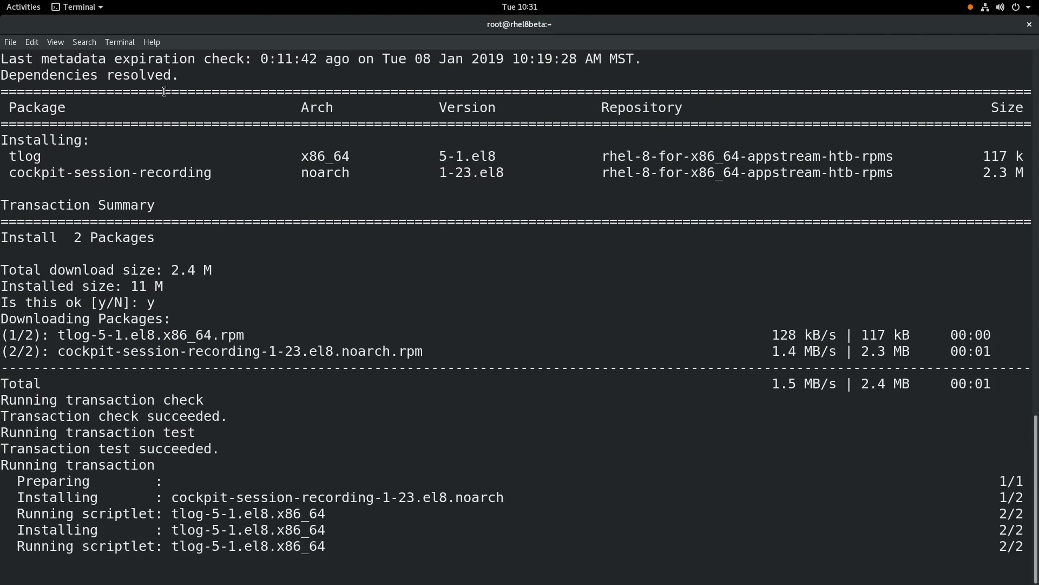
Step: Reload Cockpit in Firefox and open the new Session Recording page
click(23, 7)
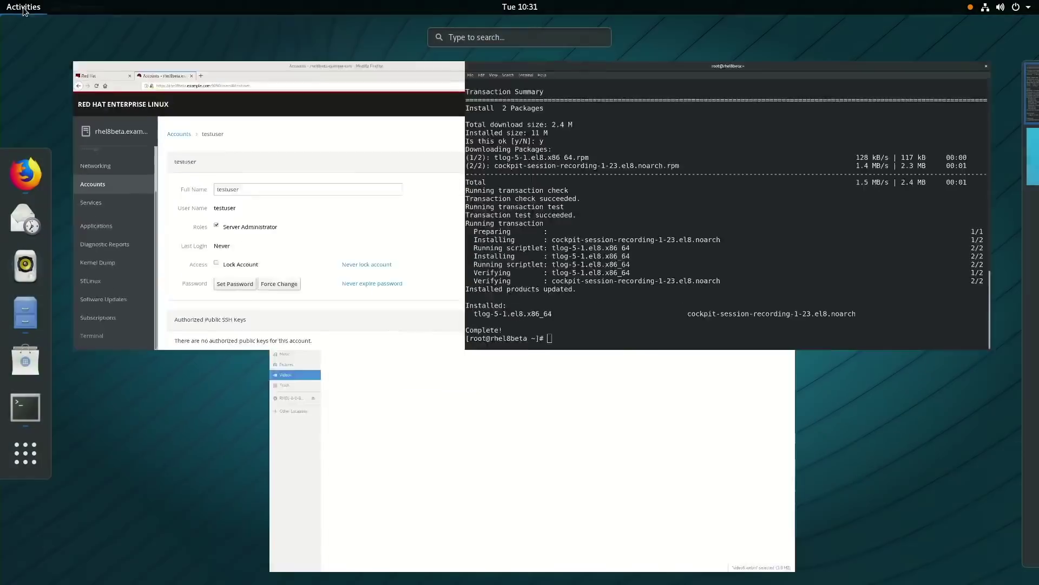
click(267, 164)
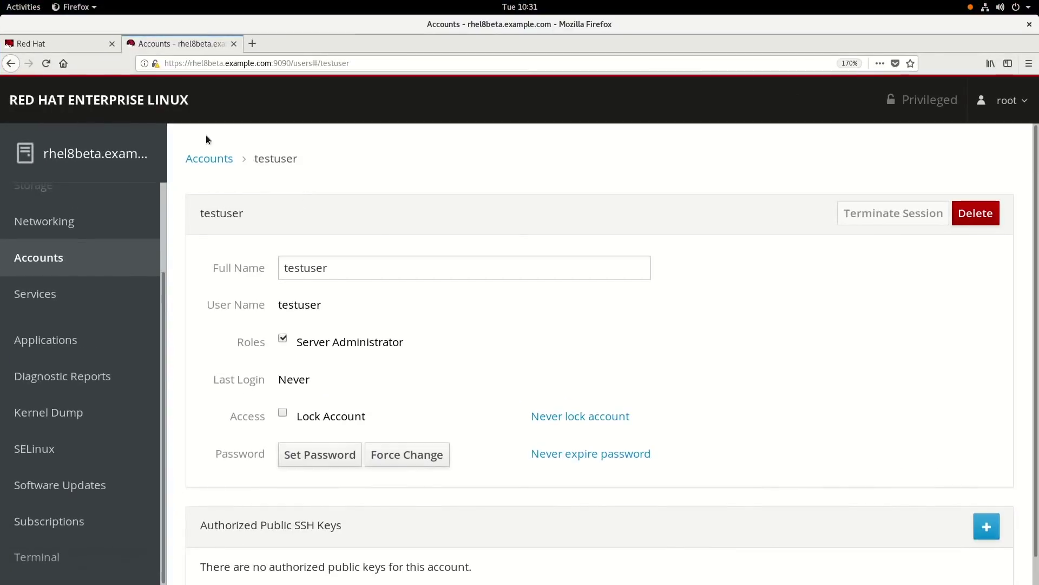
click(50, 63)
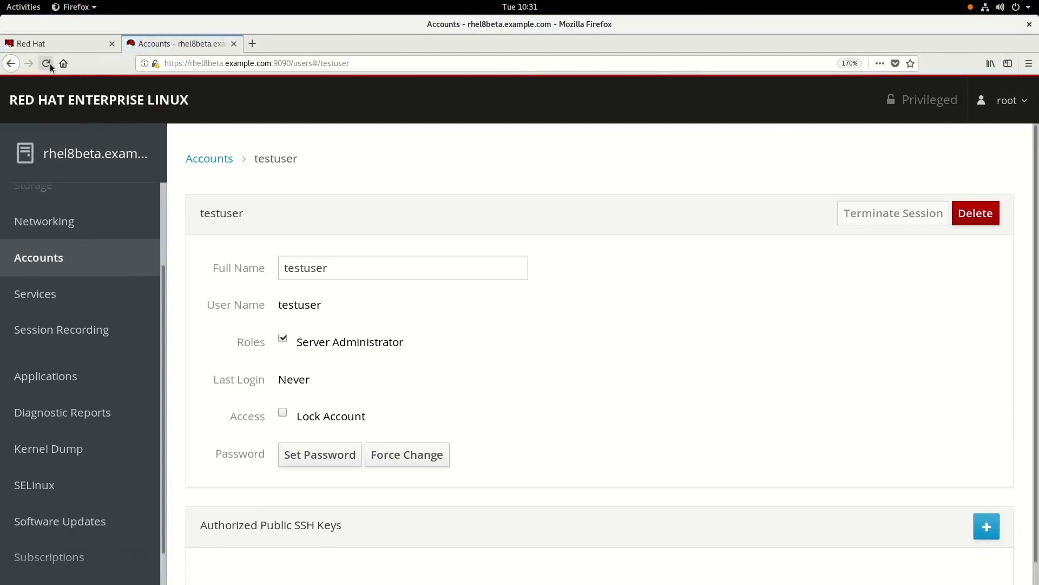
click(65, 333)
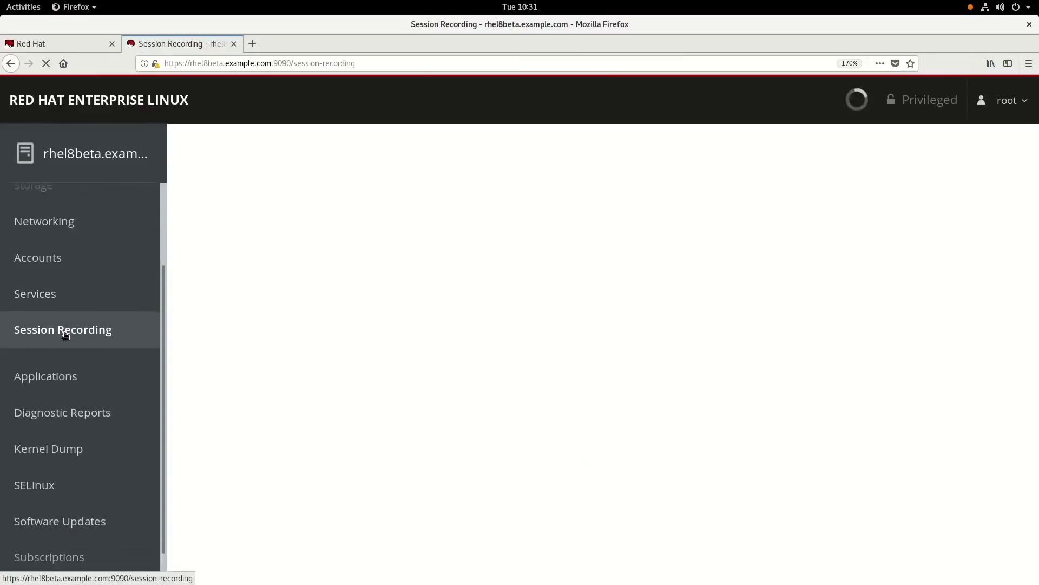